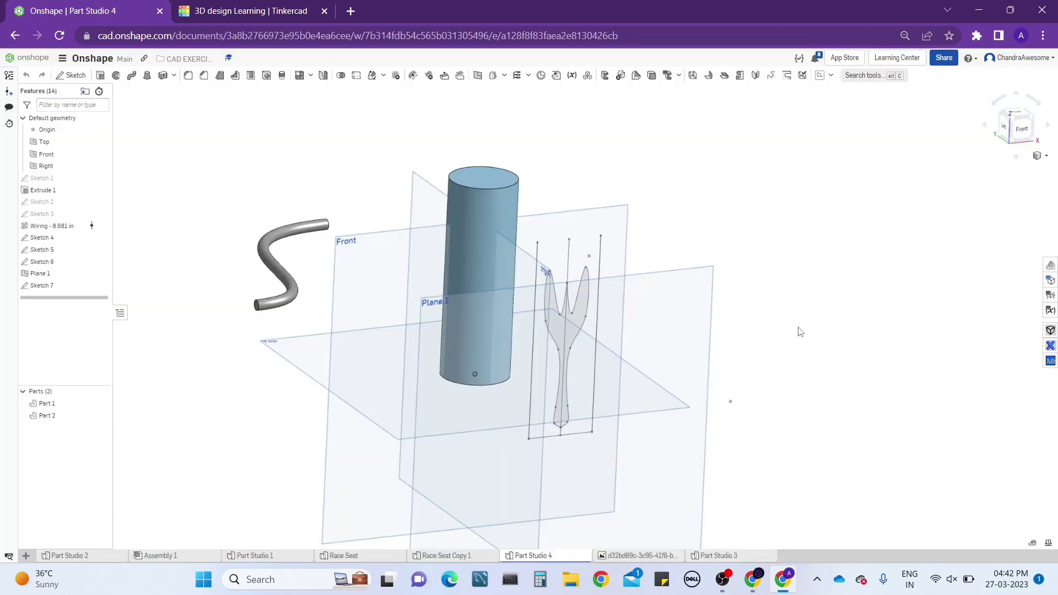
click(722, 580)
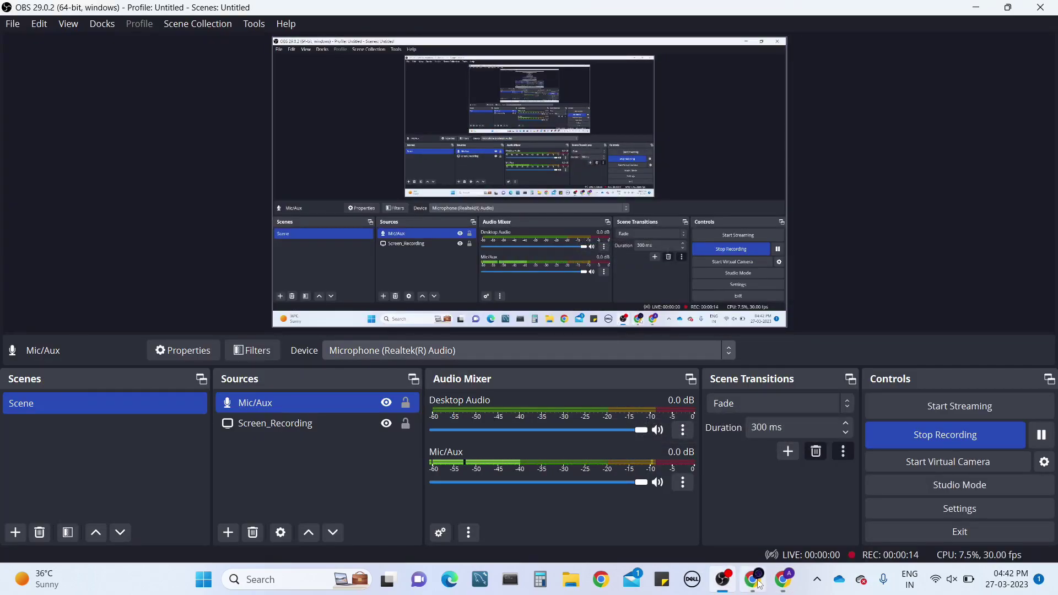
click(783, 579)
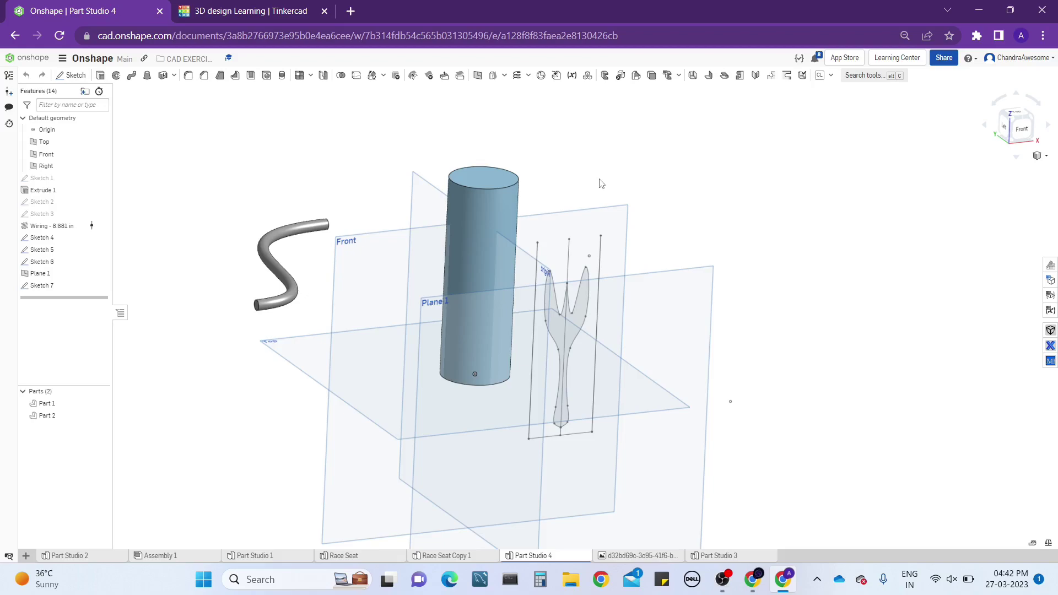
Hide the fork sketch (Sketch 7) and the bent wire part (Part 2), leaving the cylinder shown
click(101, 286)
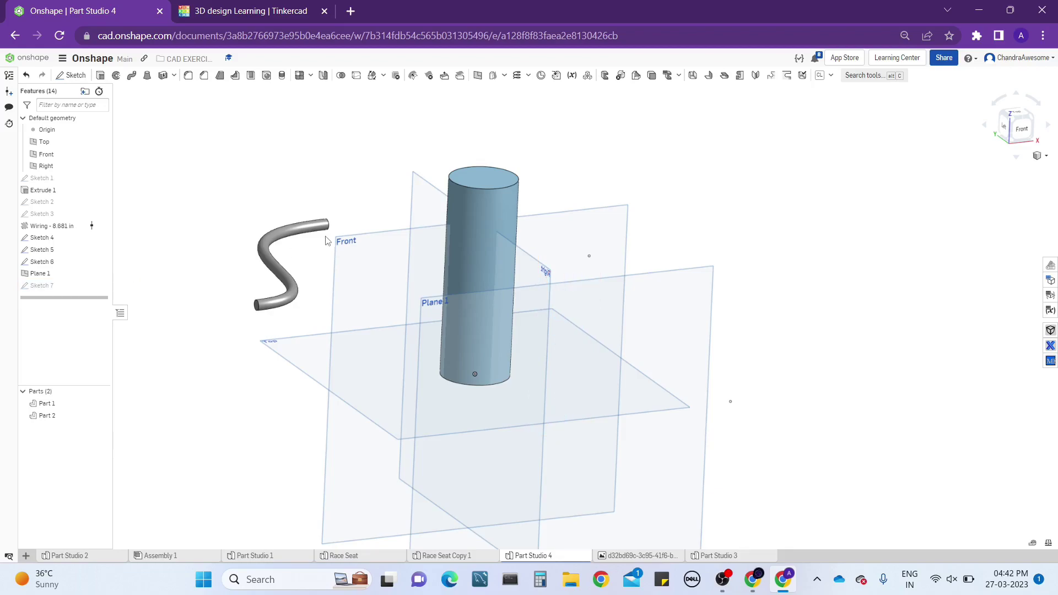
scroll(358, 220, up, 3)
scroll(531, 200, down, 3)
right_drag(524, 230, 342, 246)
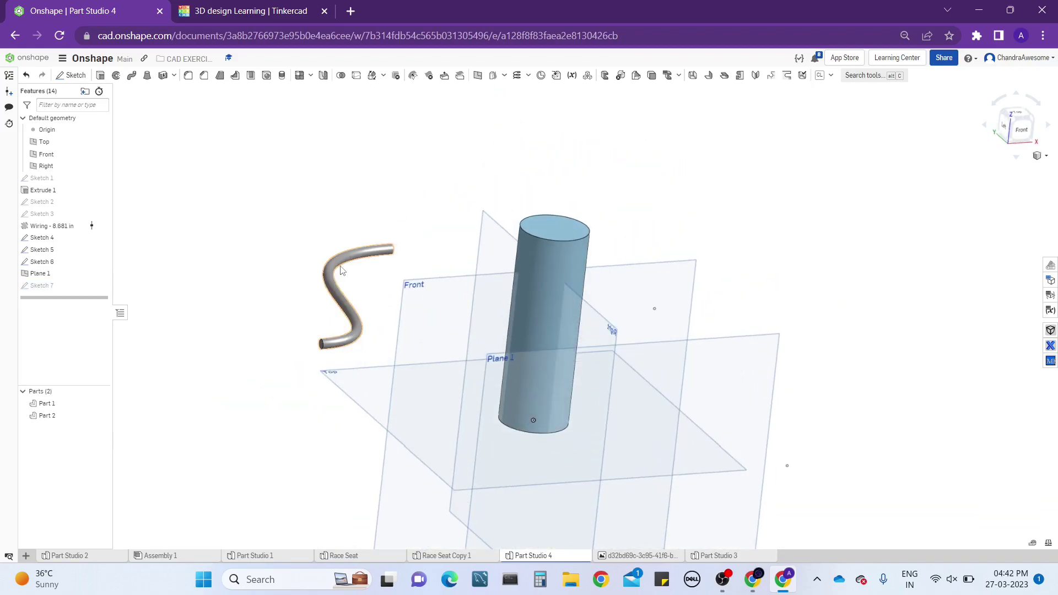
middle_drag(351, 259, 341, 222)
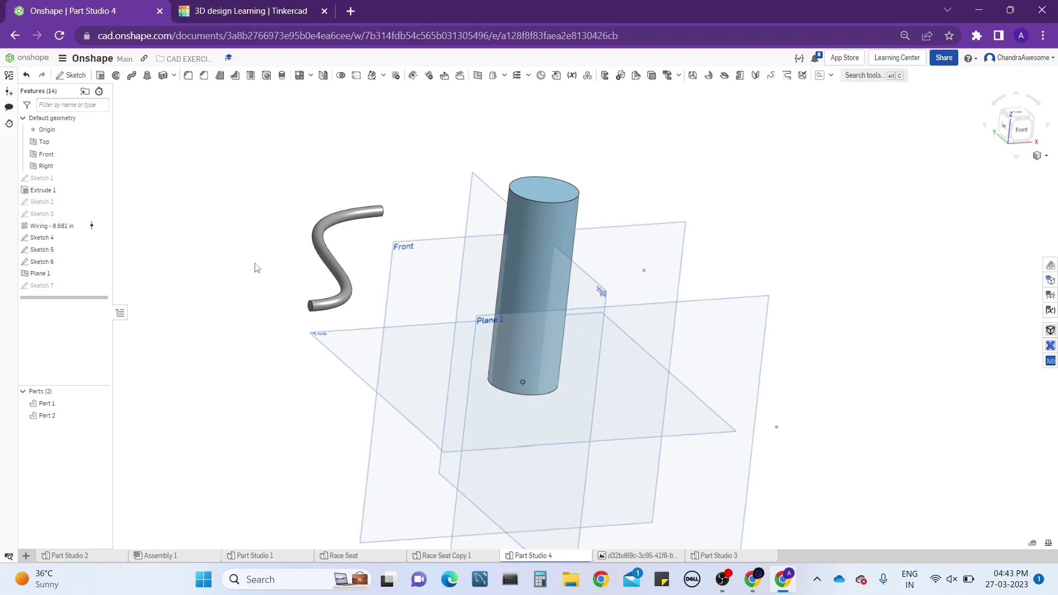
click(101, 416)
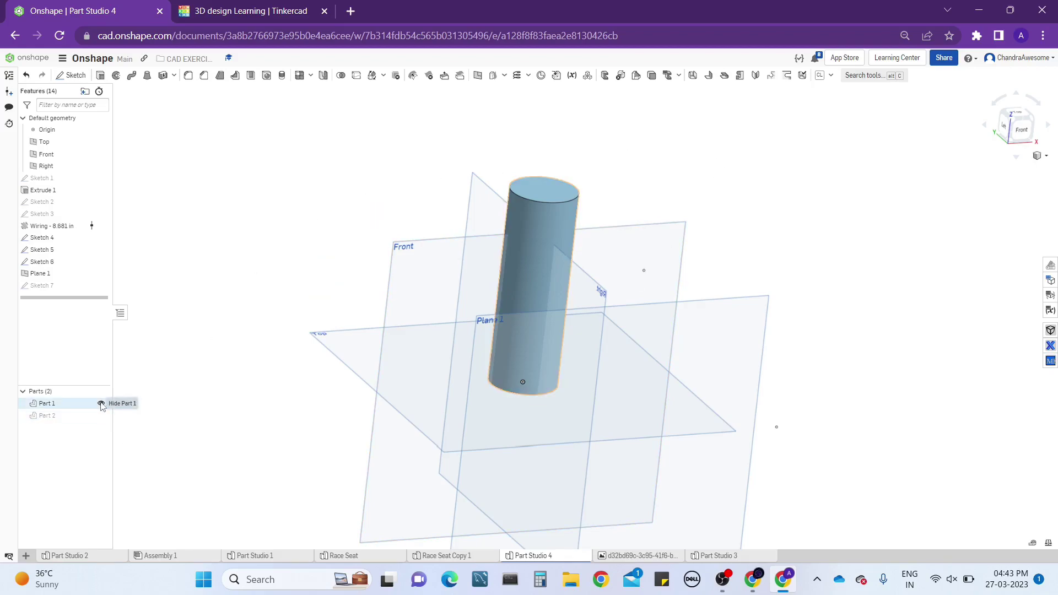
click(101, 404)
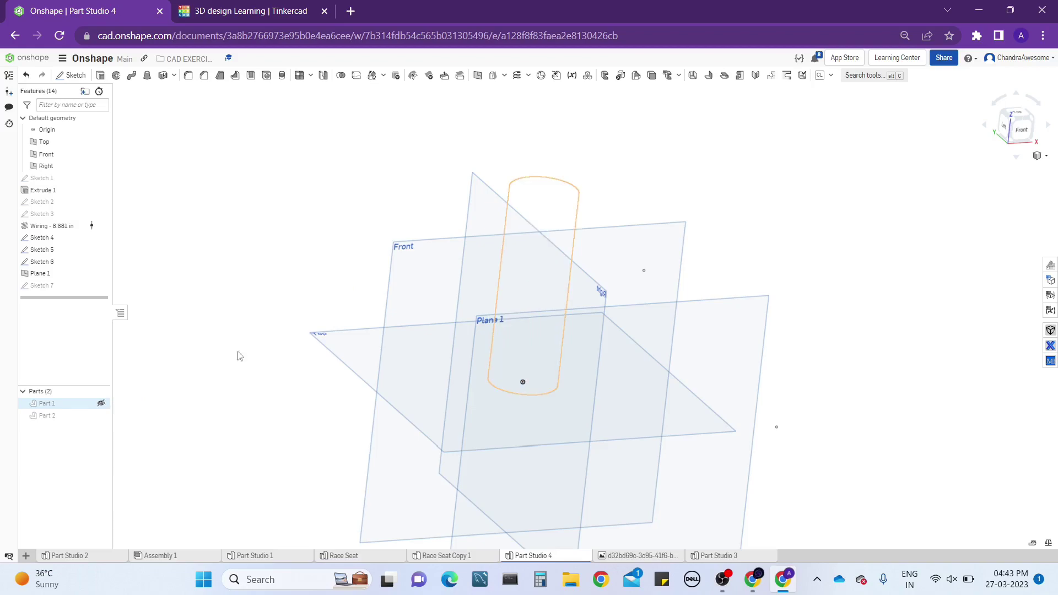
click(101, 403)
scroll(522, 251, up, 3)
right_drag(521, 251, 459, 241)
scroll(520, 272, down, 3)
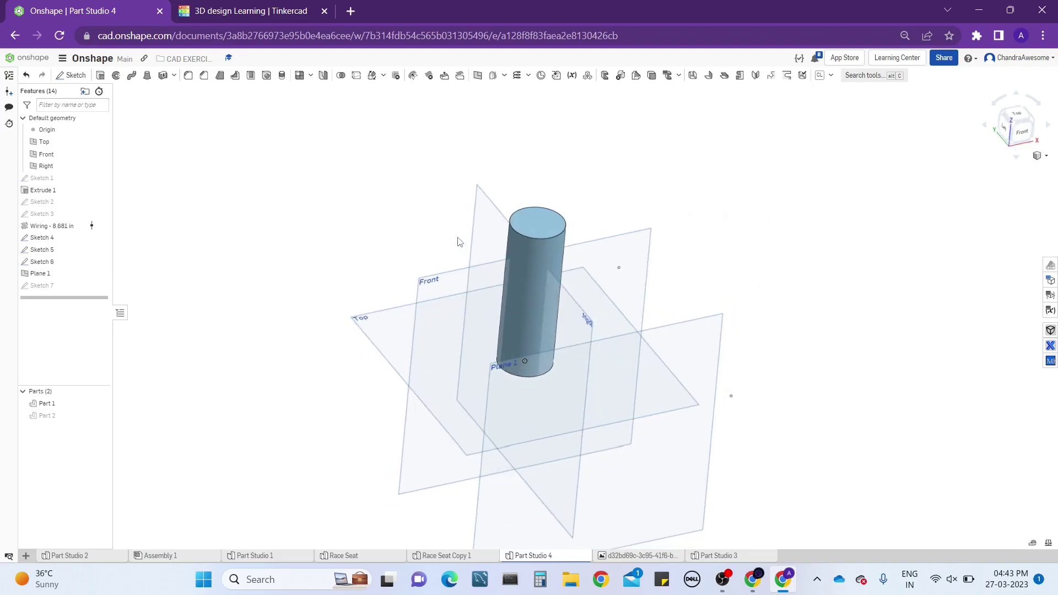
middle_drag(458, 242, 447, 245)
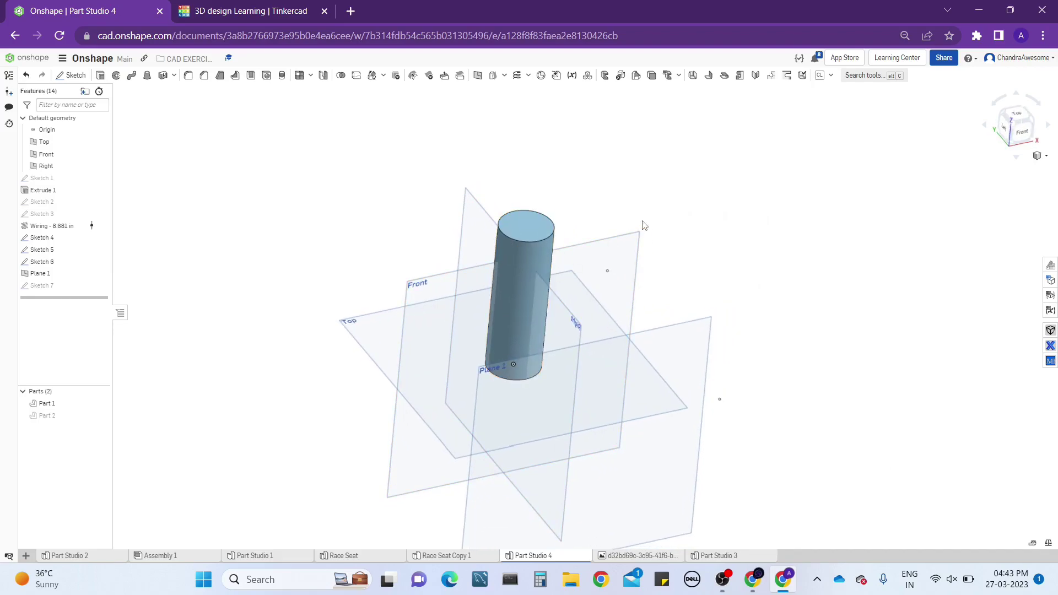
scroll(546, 227, up, 3)
scroll(508, 227, down, 3)
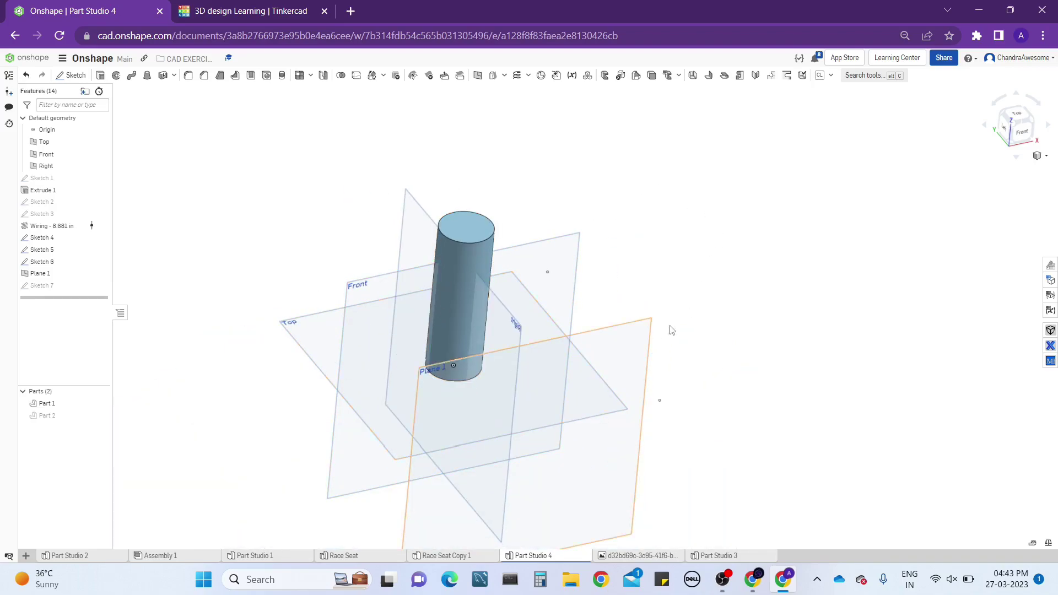
middle_drag(339, 226, 387, 237)
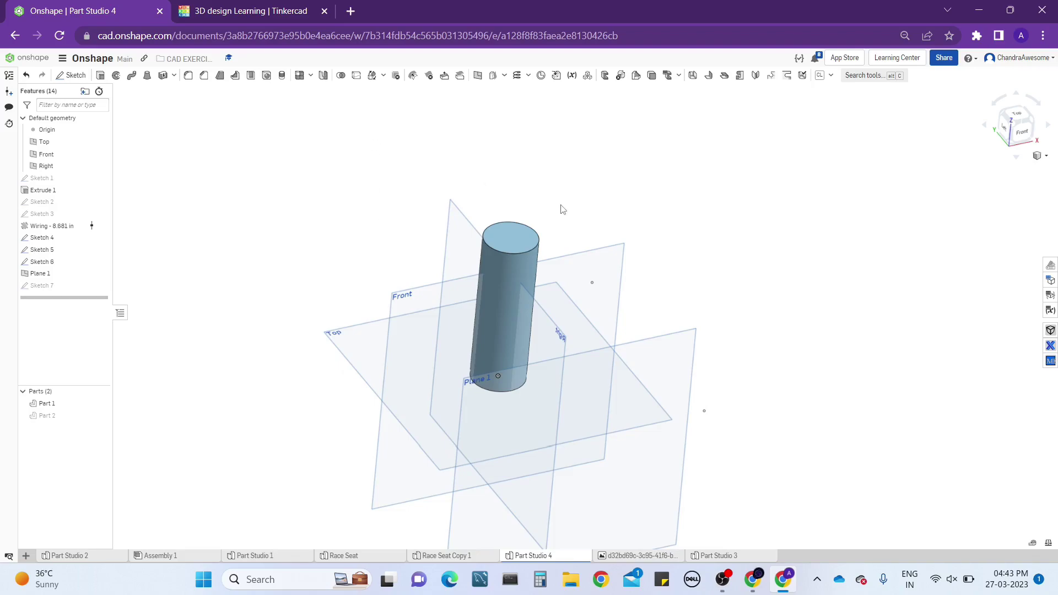
scroll(540, 230, up, 4)
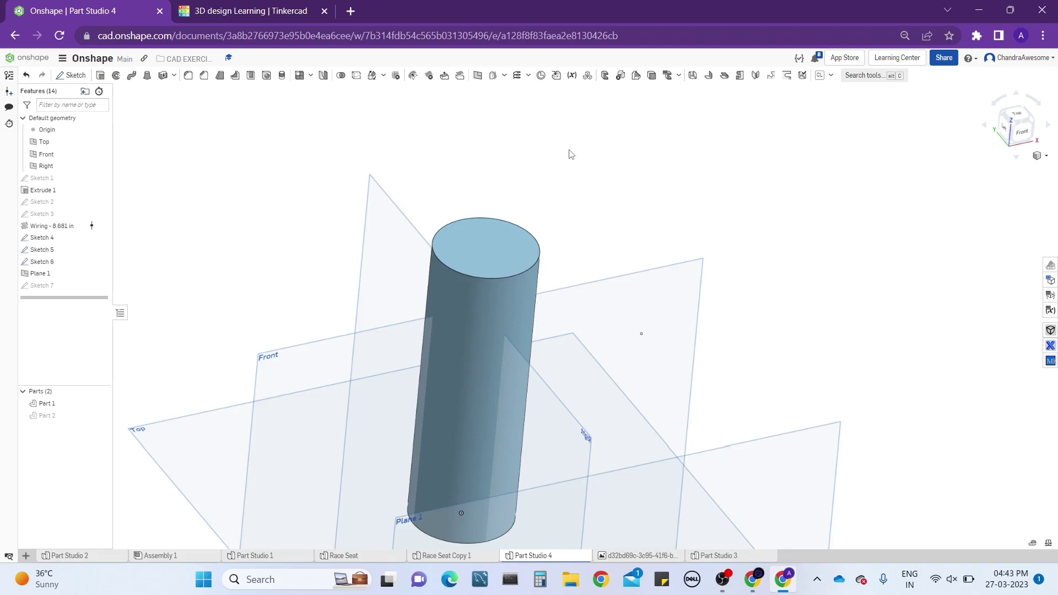
Start a Shell feature on the cylinder with its top circular face as the face to remove
click(249, 80)
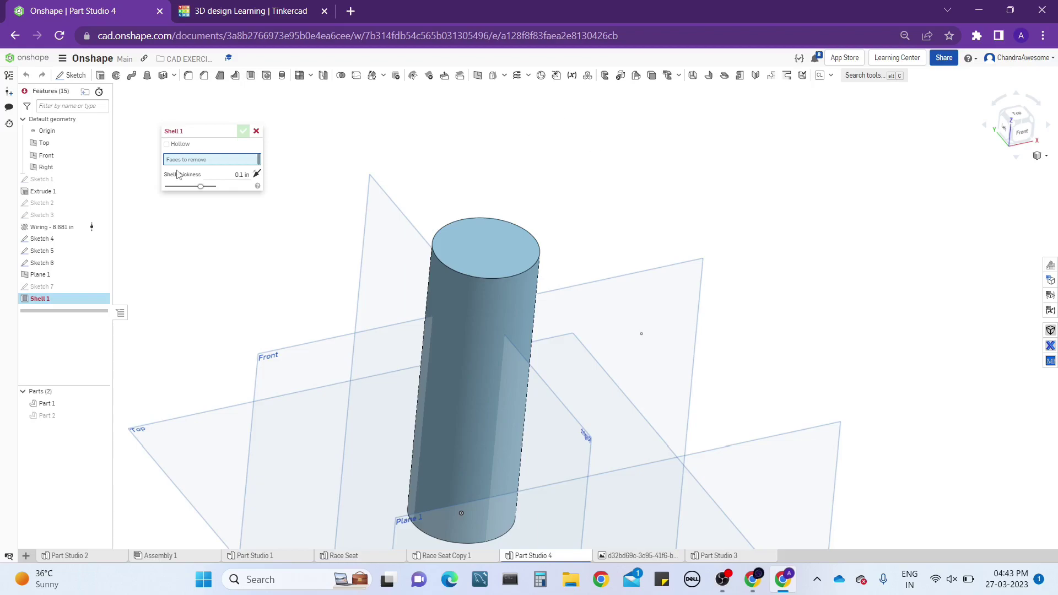
click(504, 239)
scroll(504, 239, up, 3)
mouse_move(503, 239)
right_down()
mouse_move(503, 289)
mouse_move(514, 207)
mouse_move(507, 256)
mouse_move(503, 219)
right_up()
scroll(503, 288, down, 4)
scroll(507, 257, up, 3)
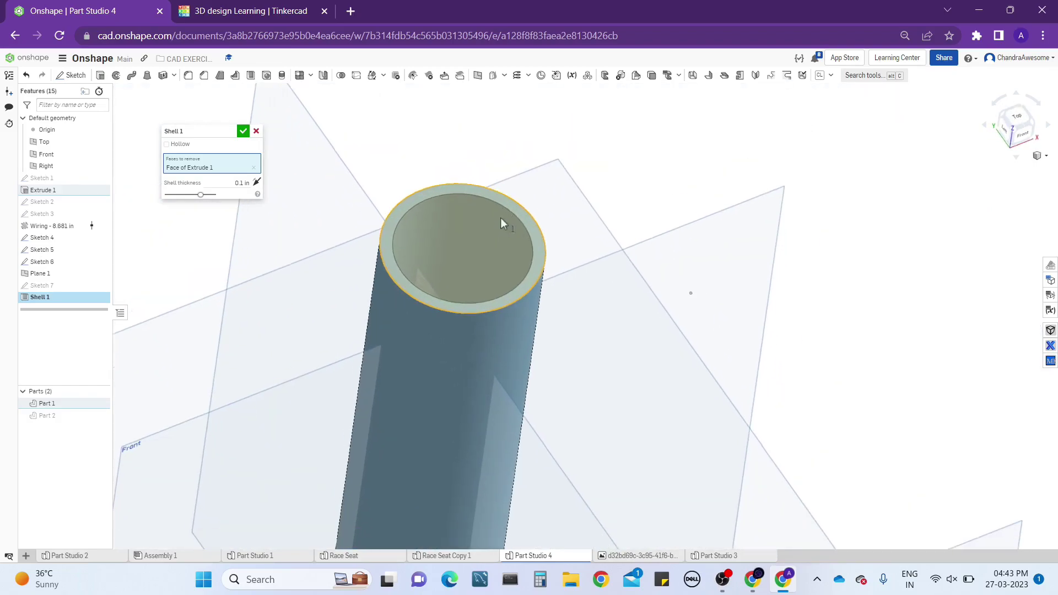
right_drag(411, 173, 408, 184)
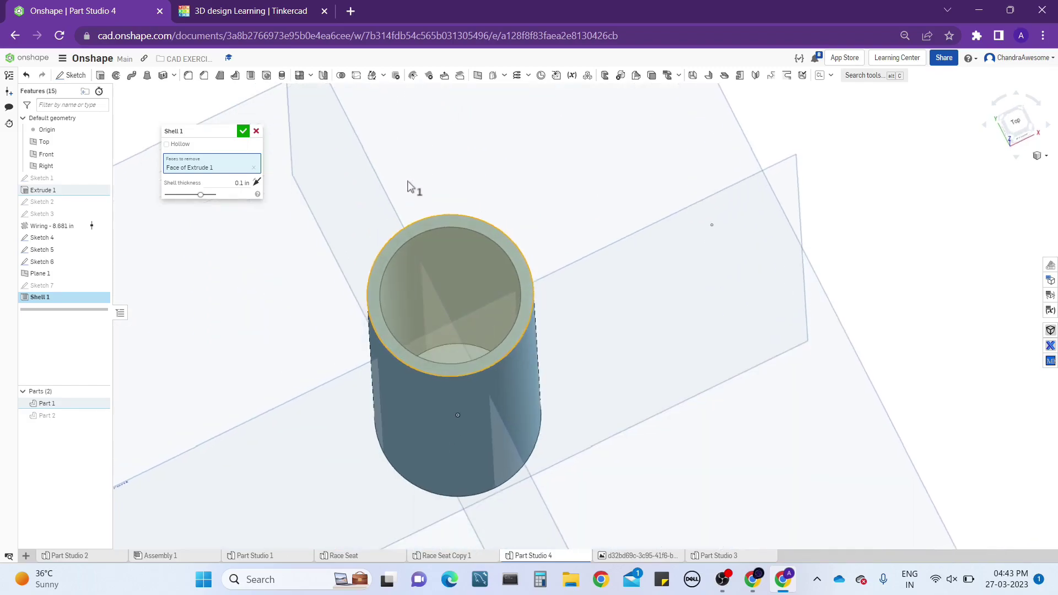
mouse_move(420, 300)
right_down()
mouse_move(429, 319)
mouse_move(420, 281)
right_up()
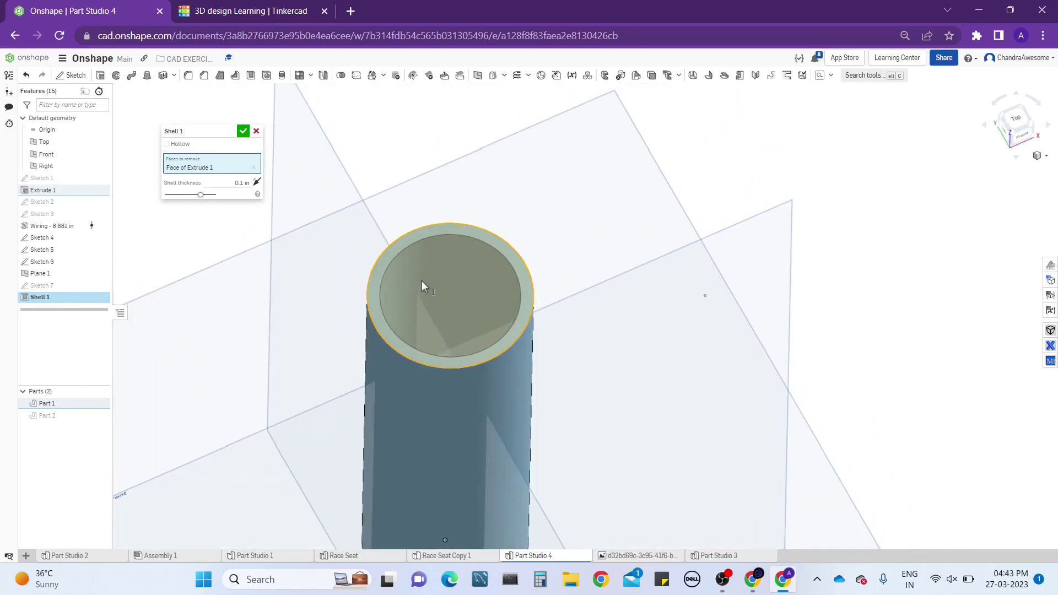
Try shell thicknesses of 0.3 in and 0.5 in on the cylinder, resetting the value to 0.1 in
click(227, 184)
text(0.3)
key(Return)
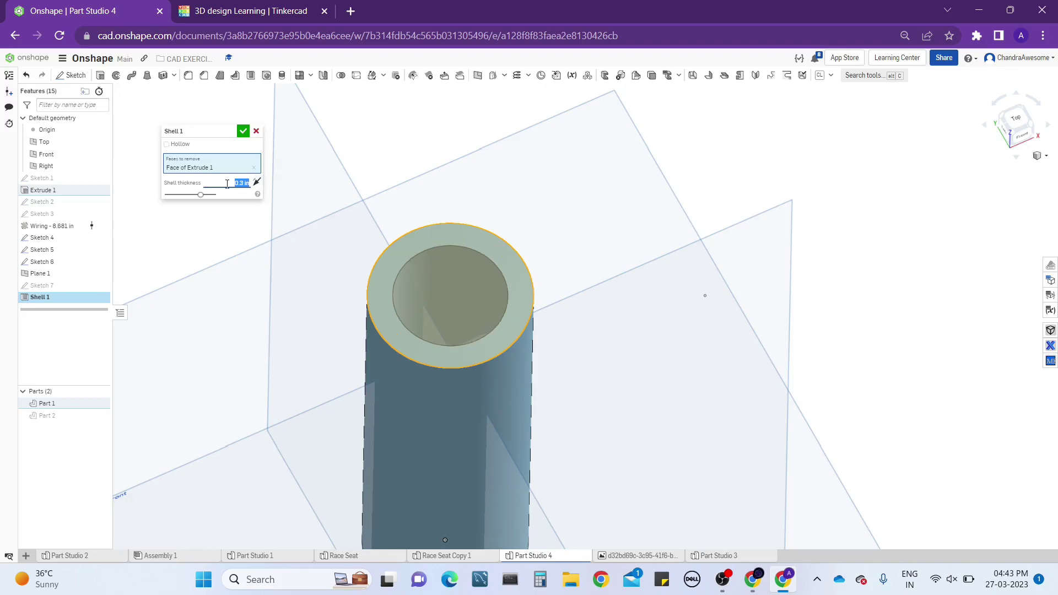
text(0.1)
key(Return)
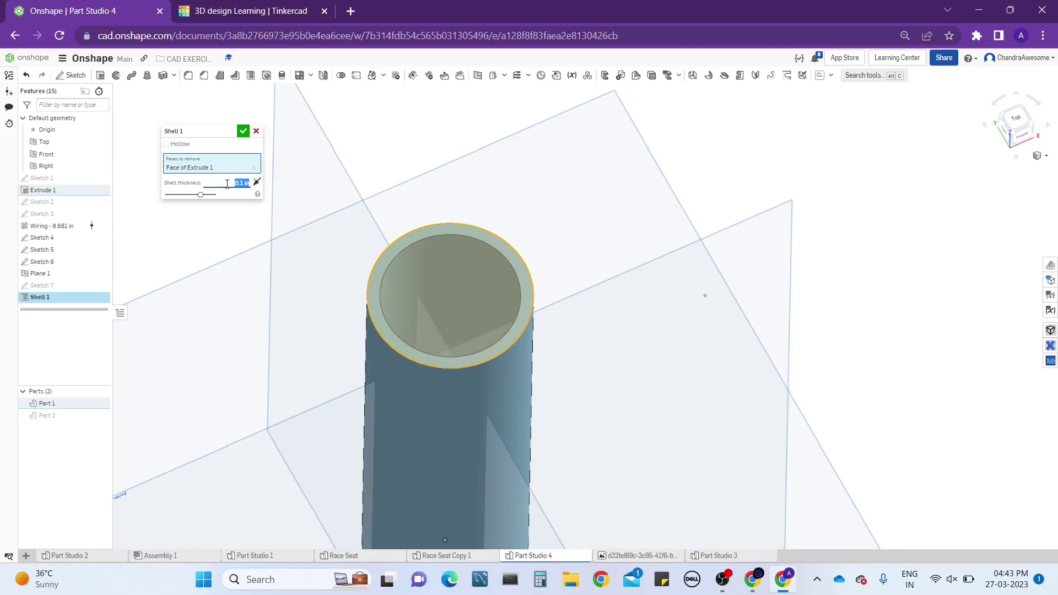
text(0.5)
key(Return)
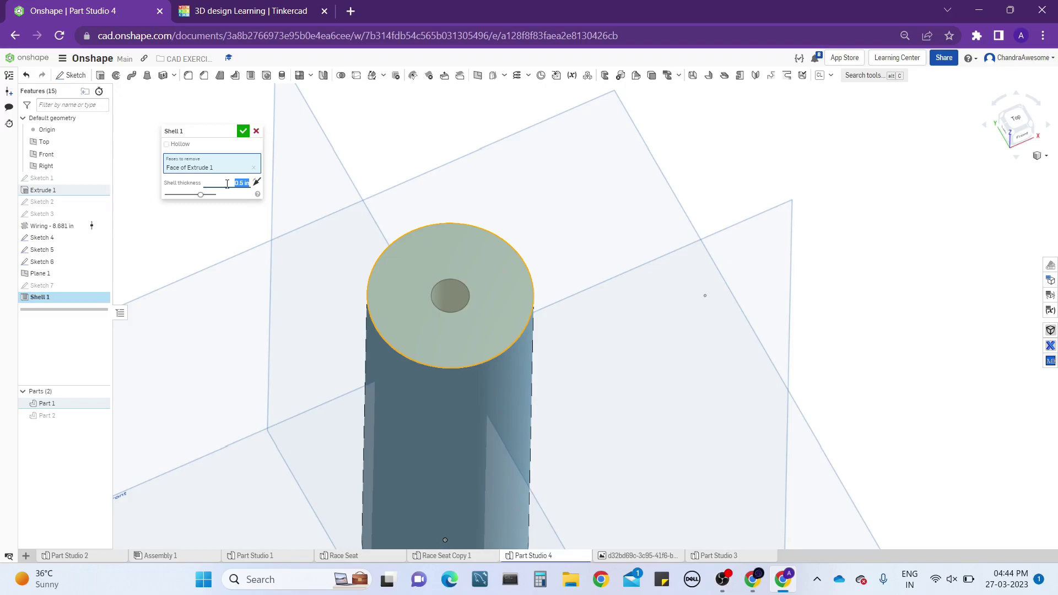
text(0.1)
key(Return)
right_drag(429, 188, 448, 236)
scroll(449, 235, up, 5)
middle_drag(215, 224, 300, 228)
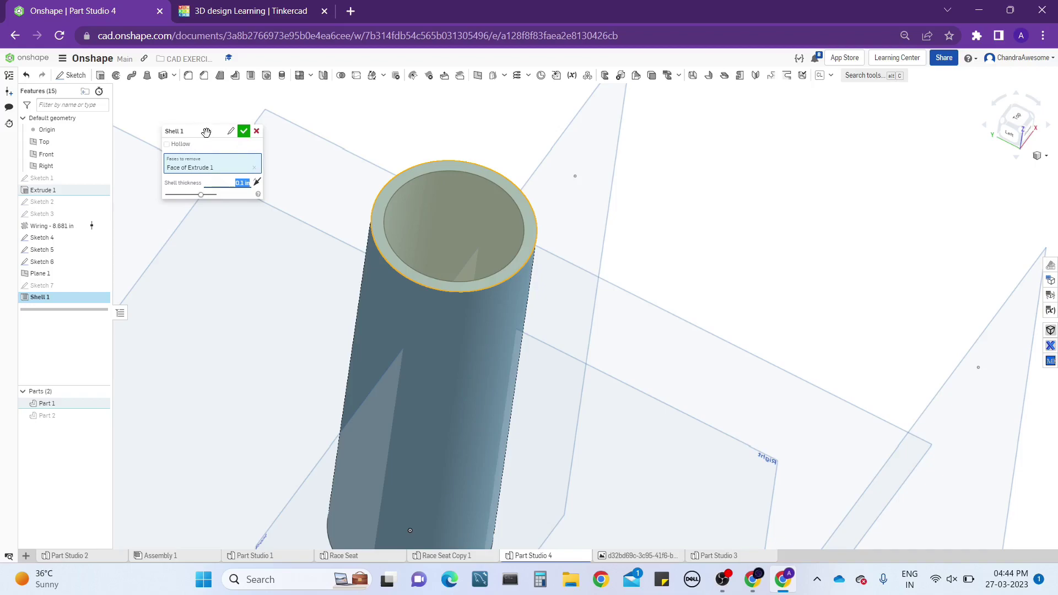
drag(207, 135, 214, 140)
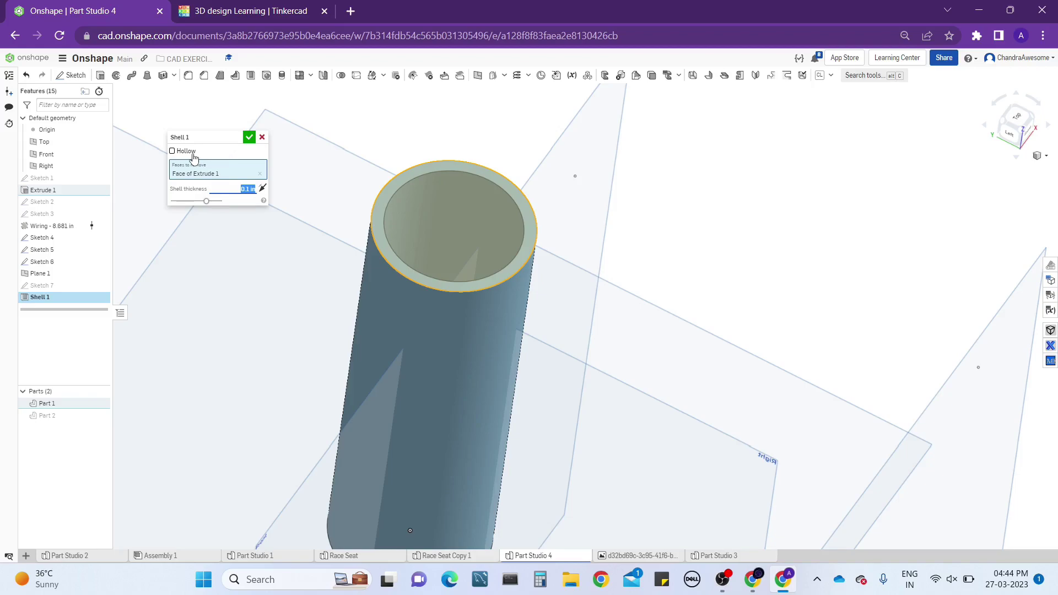
click(172, 151)
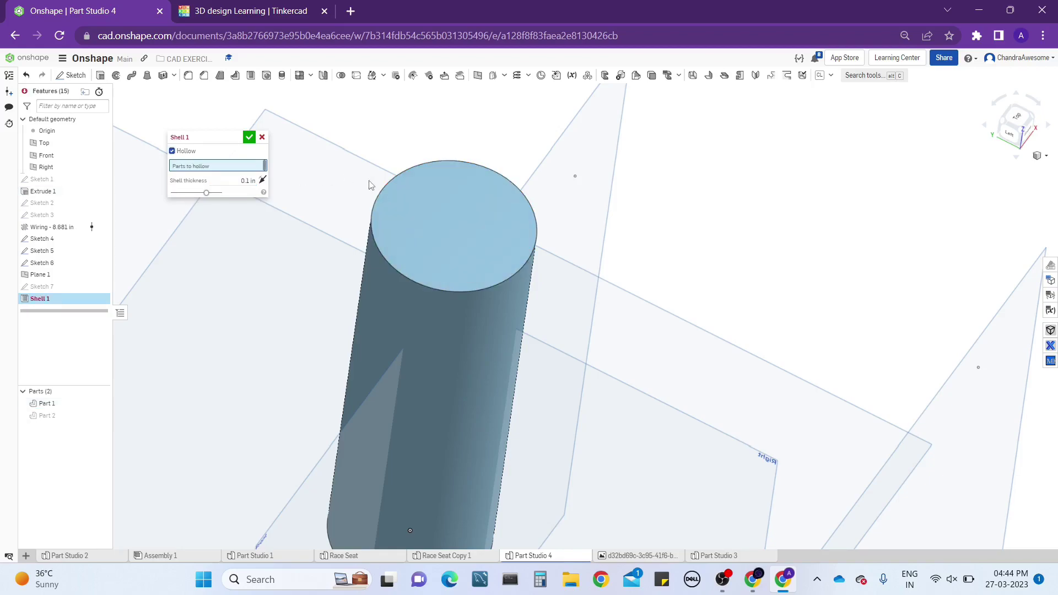
middle_drag(370, 223, 384, 181)
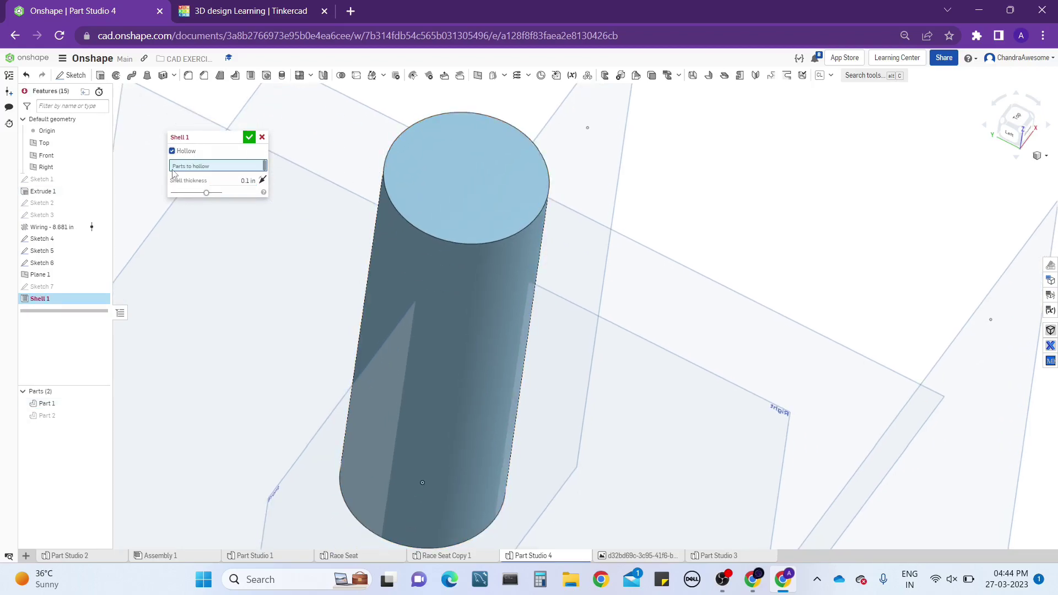
click(173, 151)
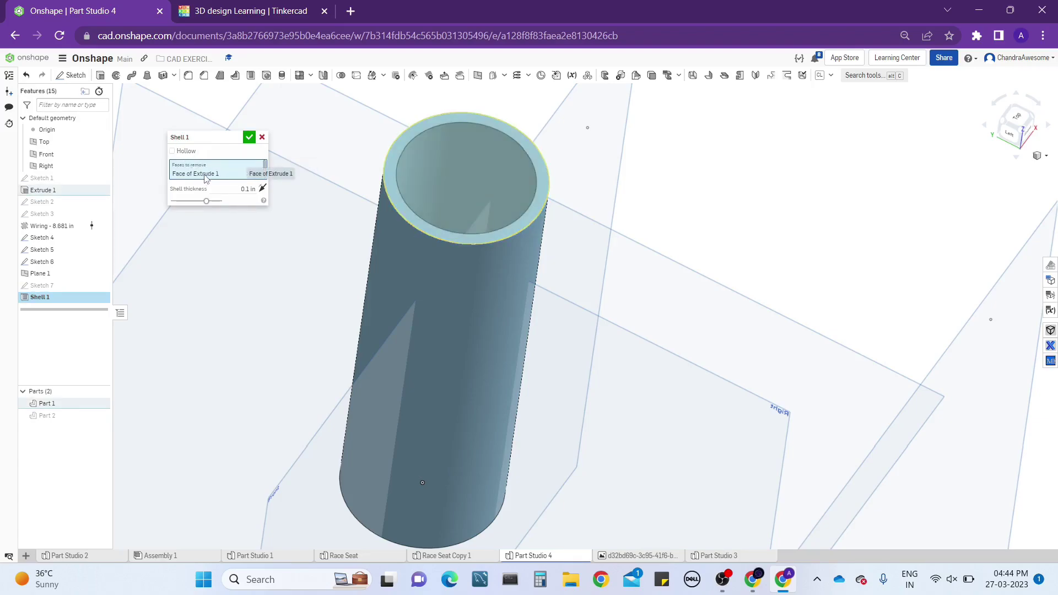
Switch the shell to Hollow, choose the cylinder (Part 1) as the part to hollow, and accept the feature
click(189, 154)
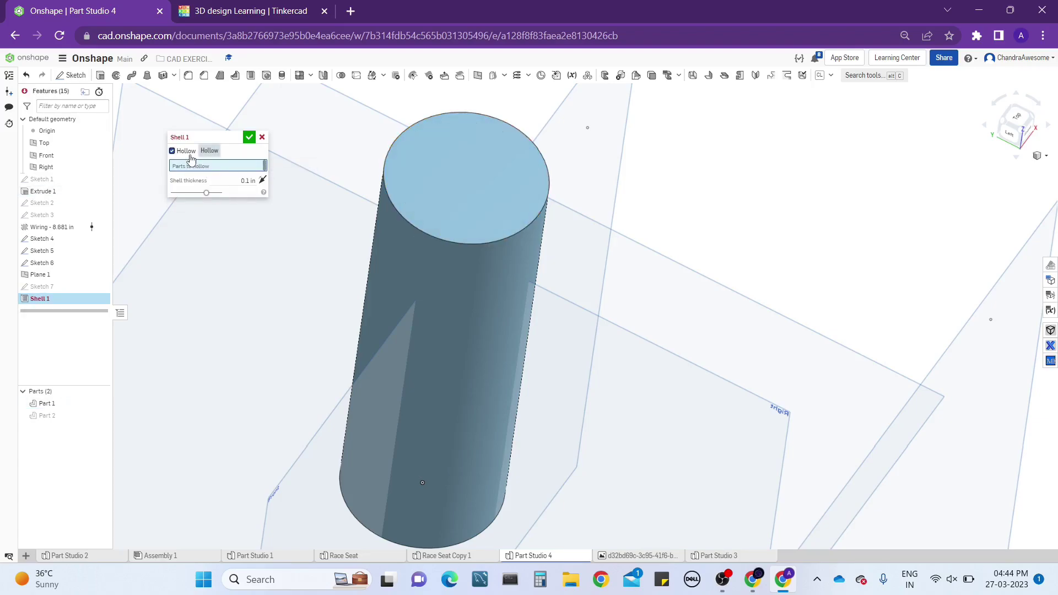
scroll(289, 317, down, 5)
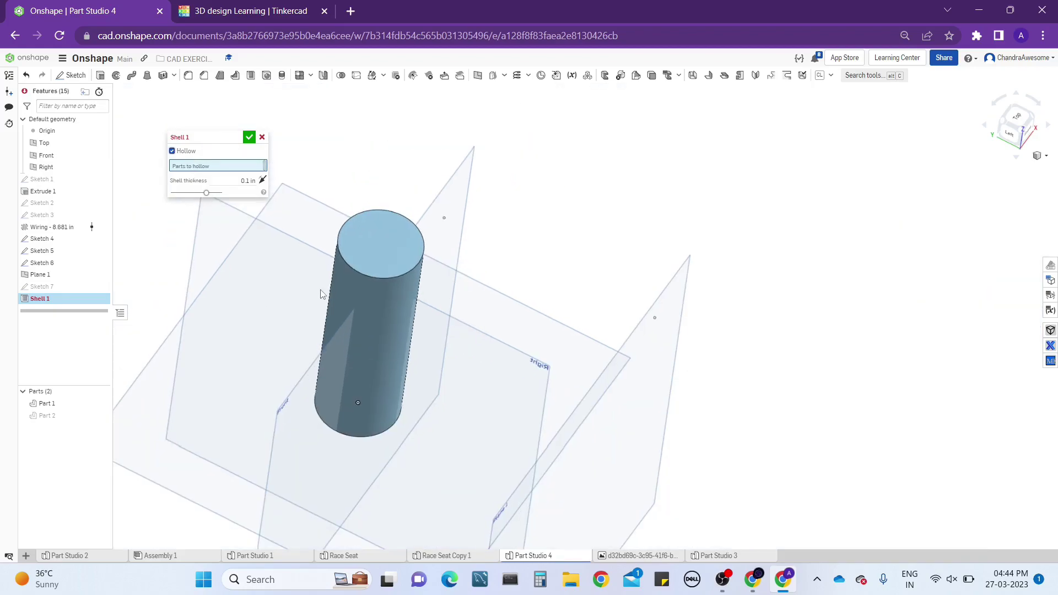
middle_drag(323, 293, 359, 265)
click(399, 263)
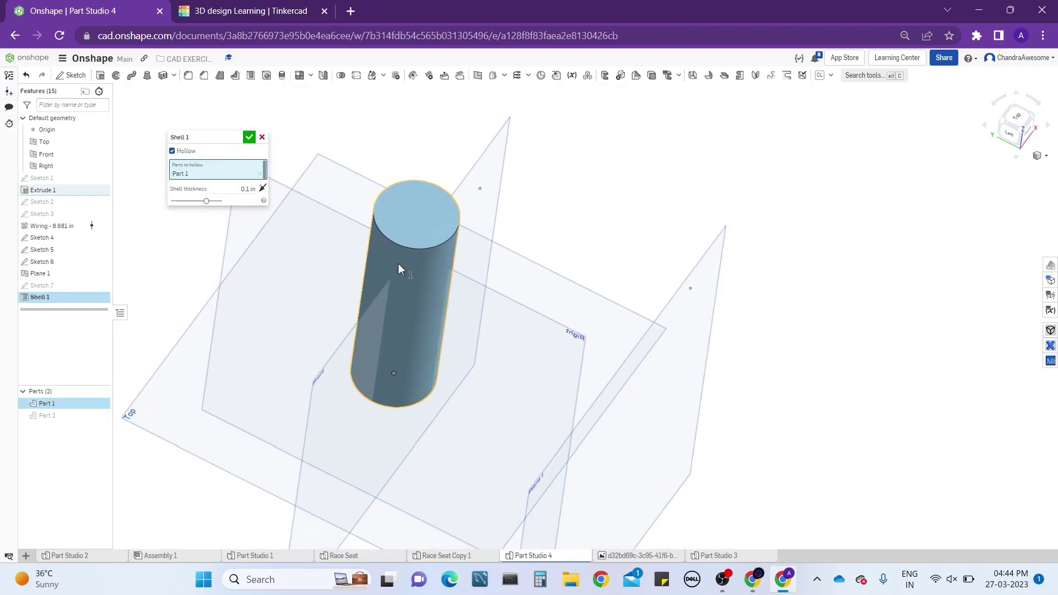
right_drag(385, 217, 314, 215)
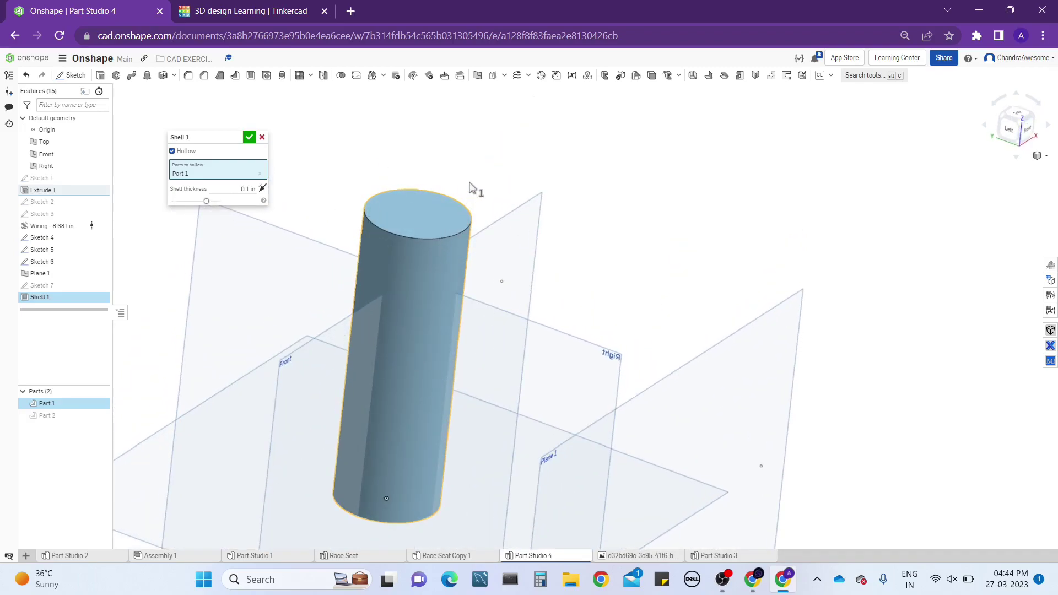
mouse_move(362, 148)
right_down()
mouse_move(422, 149)
mouse_move(363, 170)
mouse_move(371, 137)
right_up()
click(249, 137)
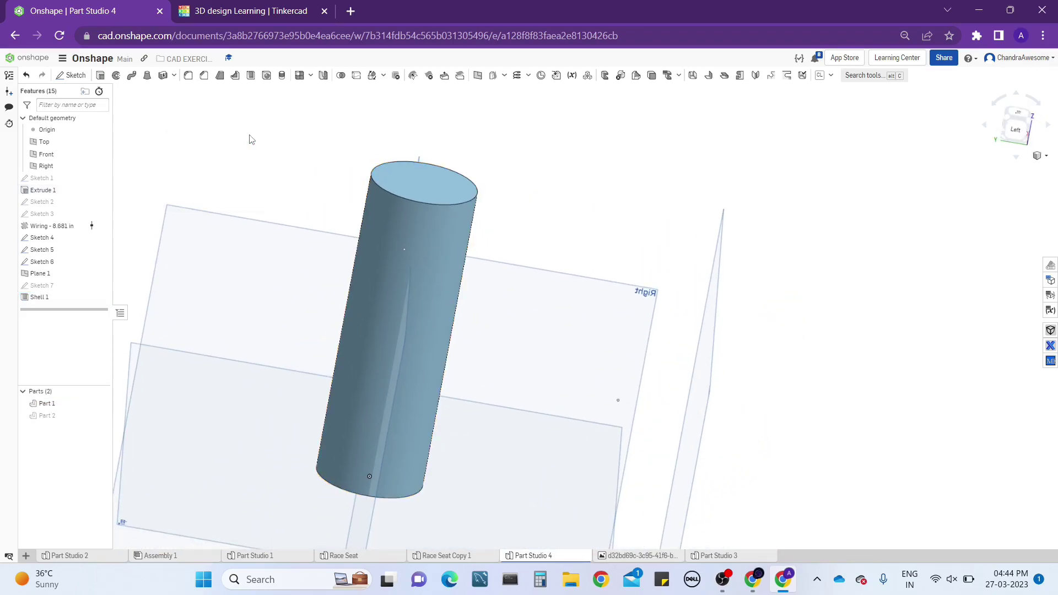
right_drag(599, 185, 569, 208)
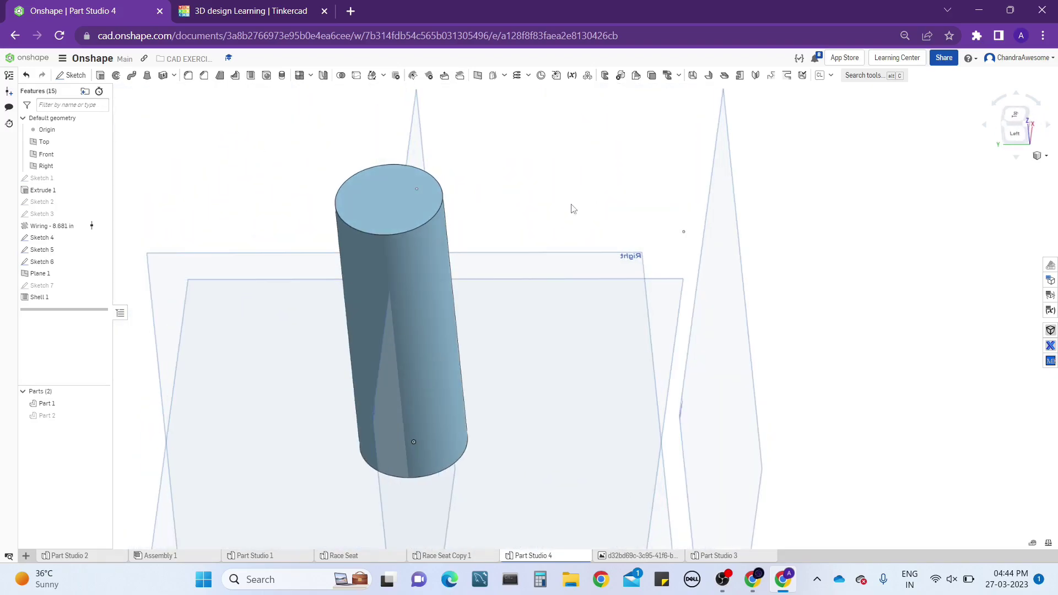
right_drag(463, 227, 485, 215)
right_drag(569, 204, 513, 210)
scroll(486, 202, up, 3)
right_click(482, 201)
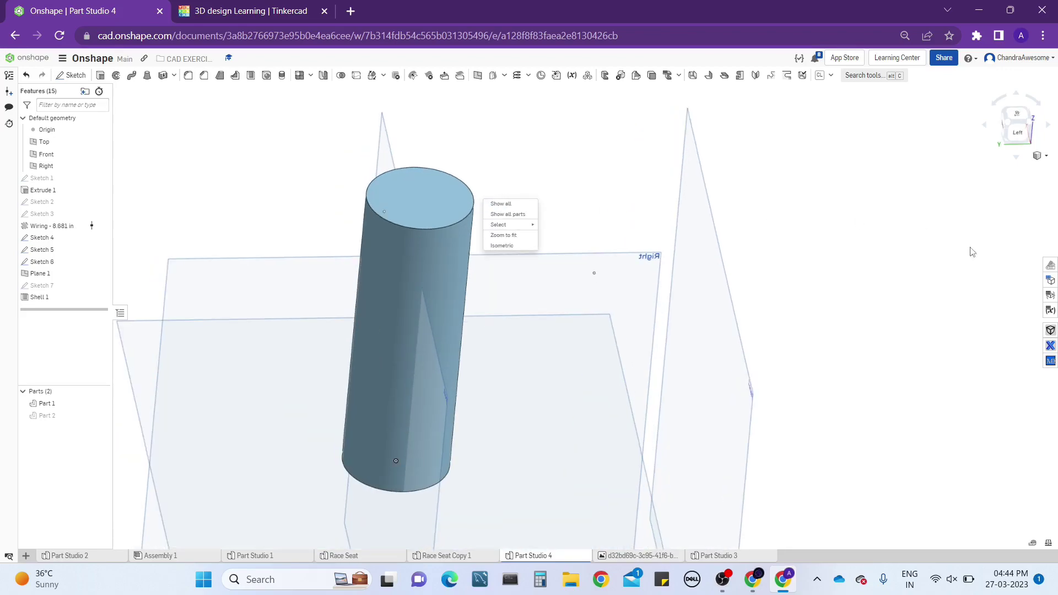
click(980, 331)
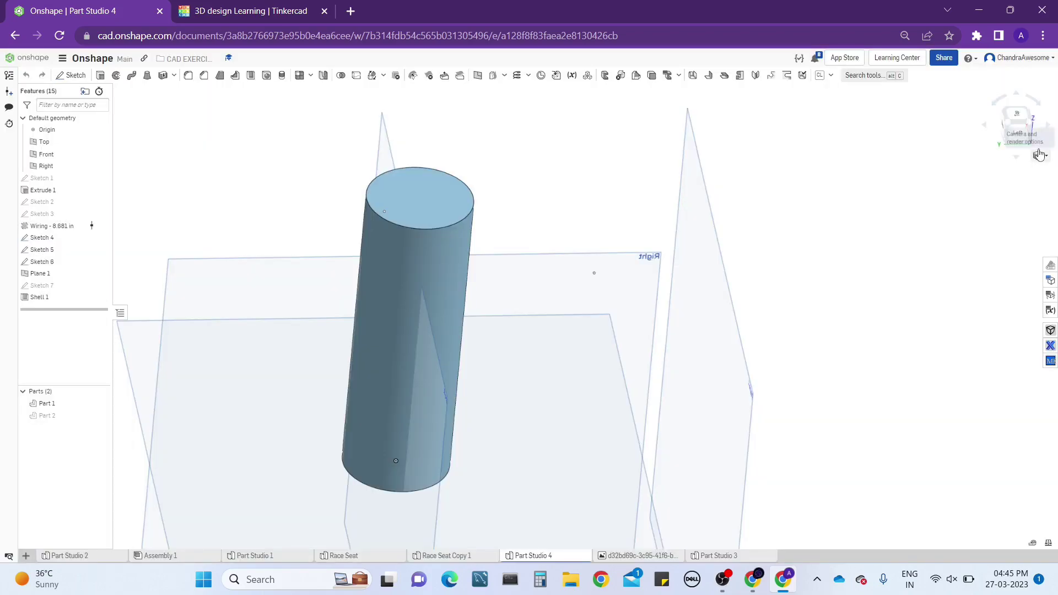
click(1038, 155)
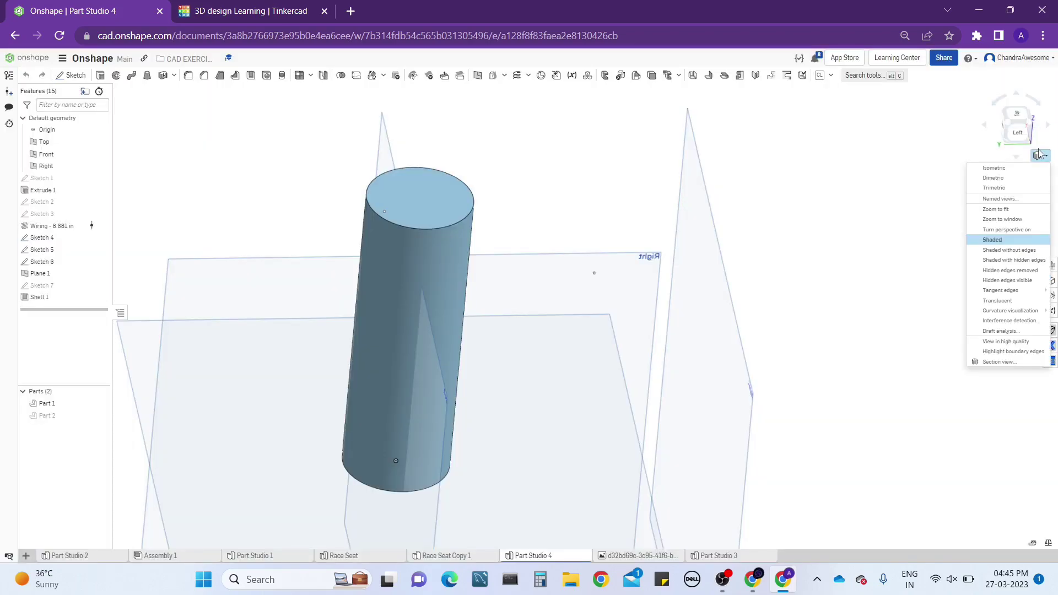
click(998, 362)
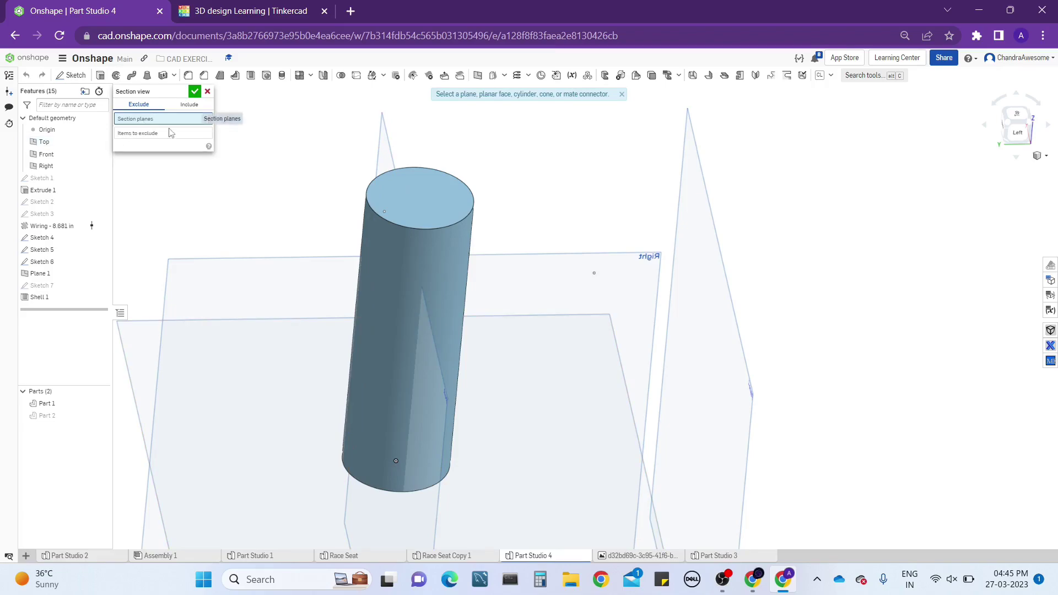
scroll(316, 189, up, 2)
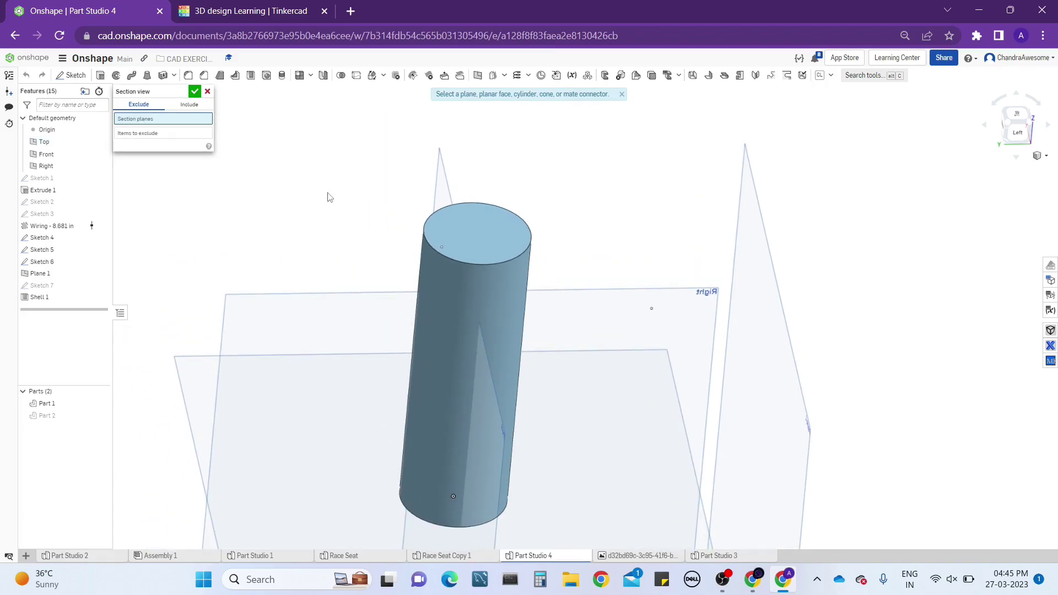
scroll(326, 207, down, 3)
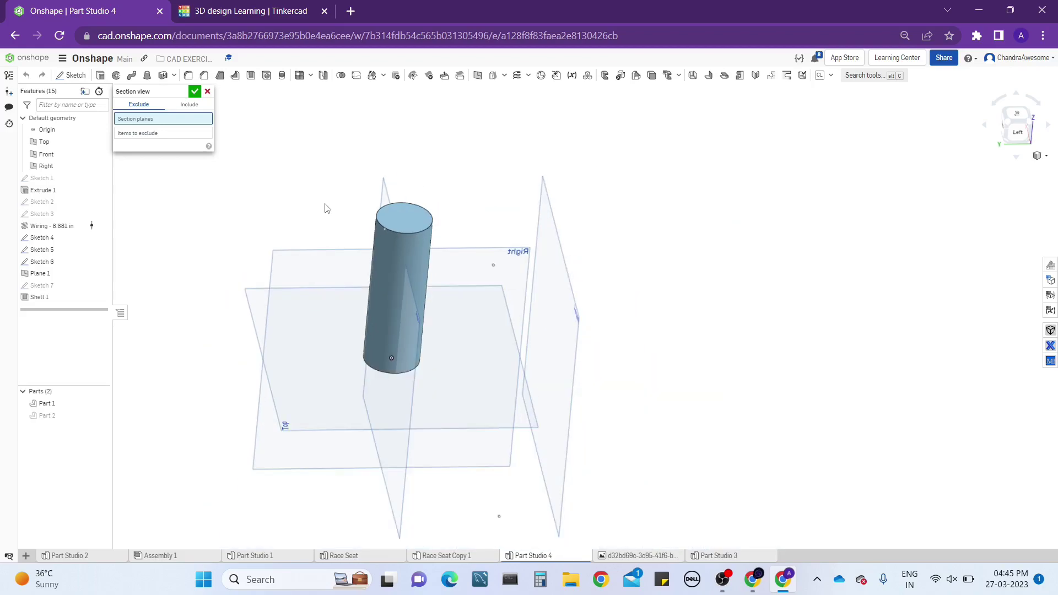
scroll(195, 153, up, 3)
right_drag(343, 243, 377, 245)
scroll(377, 244, down, 2)
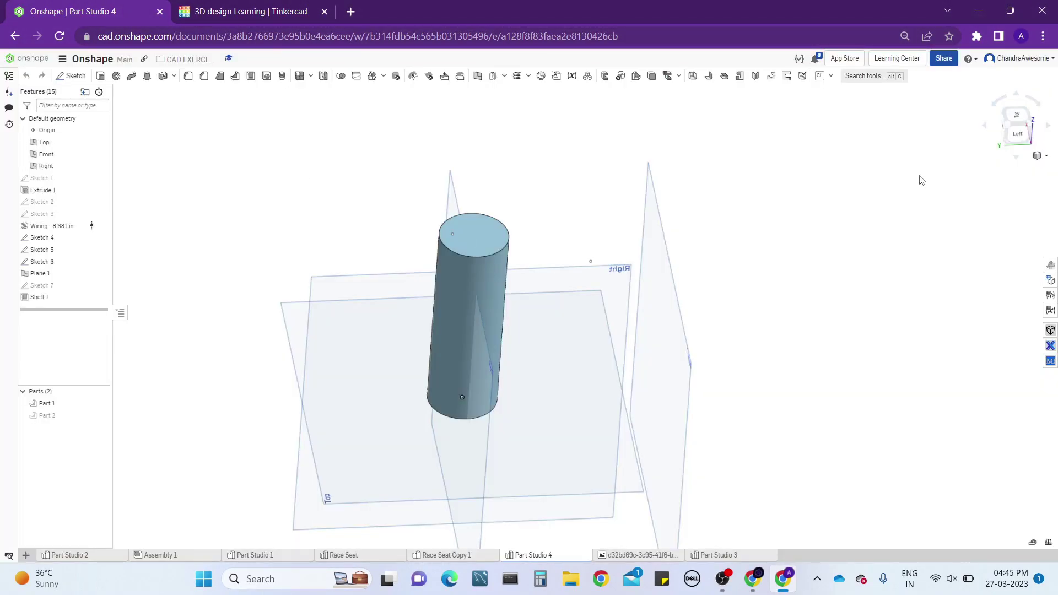
Try a section view using the cylinder's top circular face as the section plane, moved to an offset of about 4.48 in
click(1043, 156)
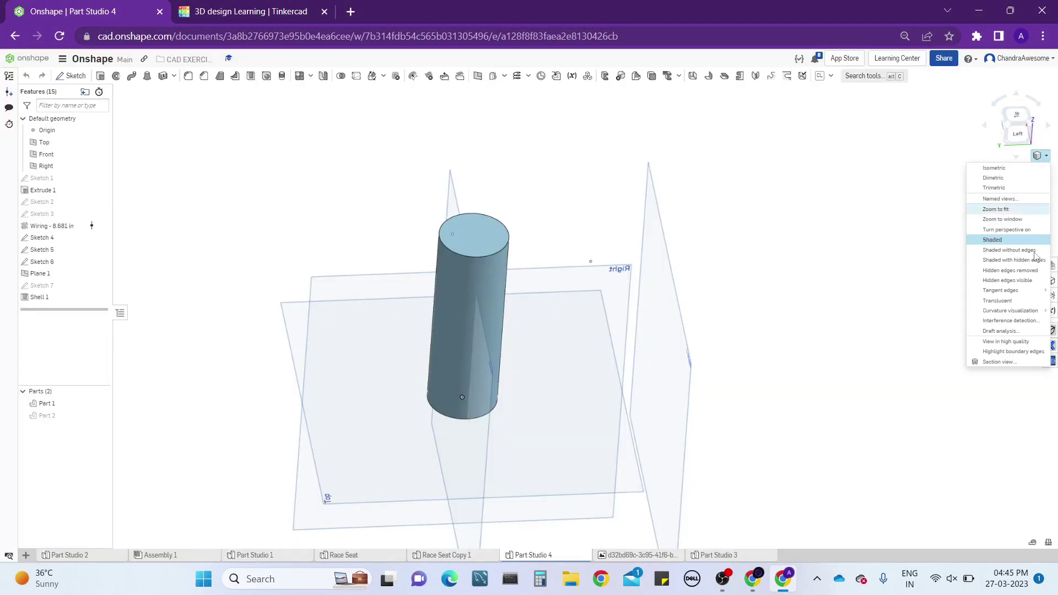
click(1011, 360)
click(1042, 156)
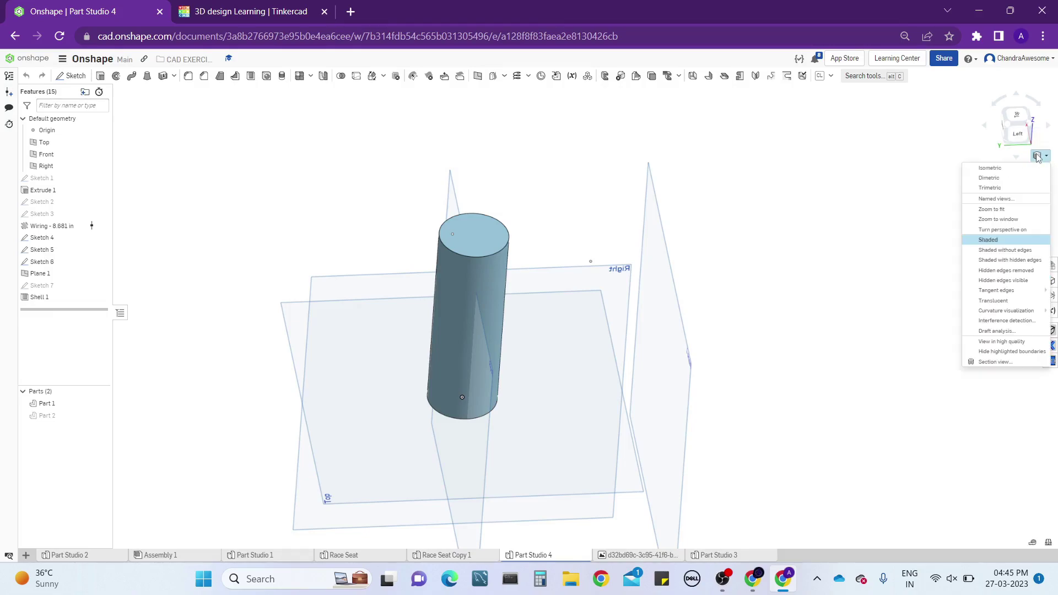
click(1011, 361)
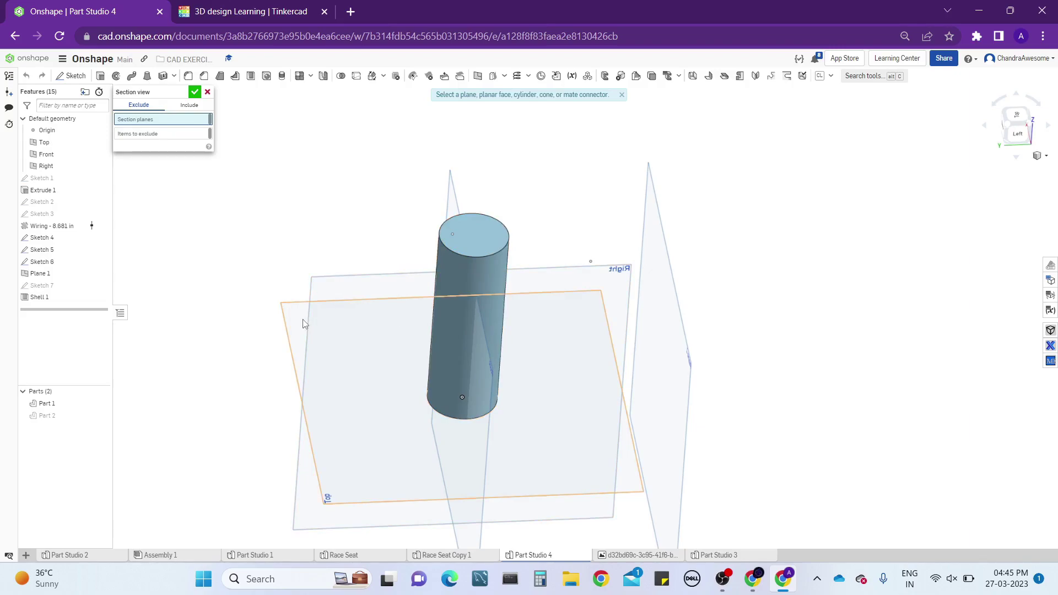
click(471, 236)
click(463, 227)
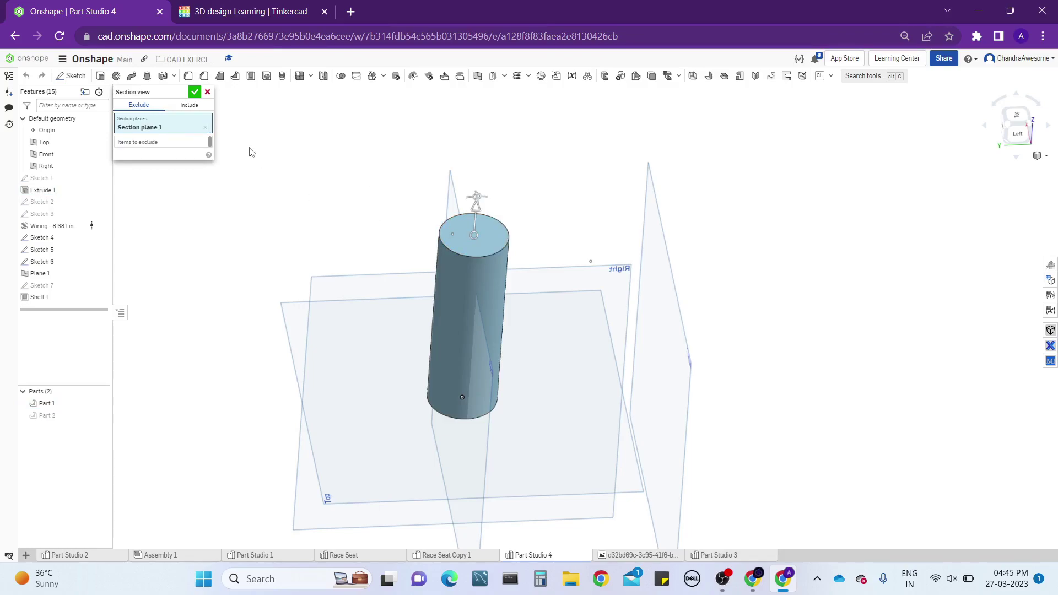
click(279, 306)
drag(468, 377, 509, 191)
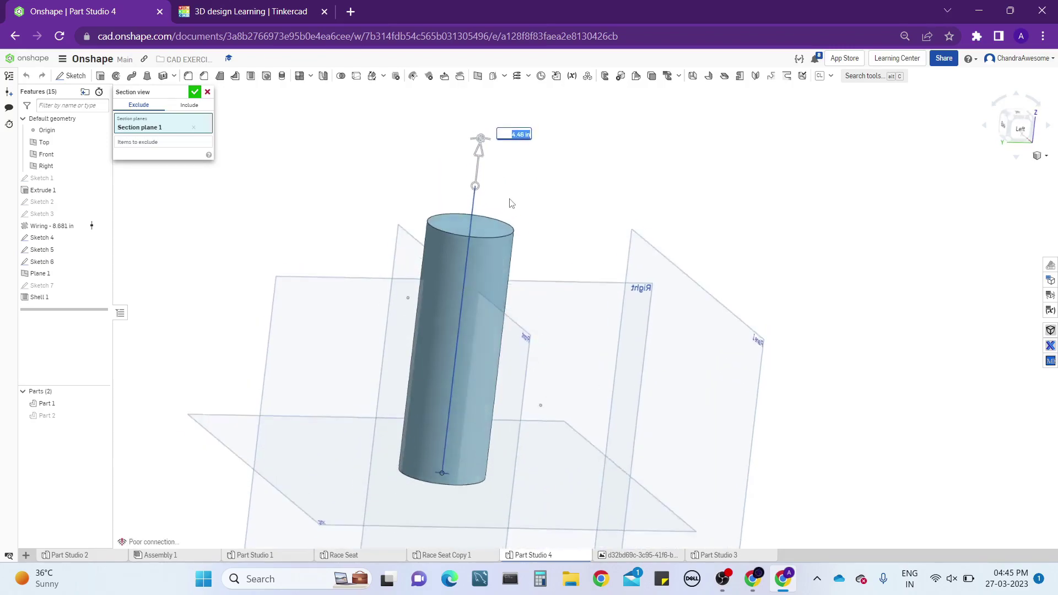
Close the section settings with the plane above the cylinder's top face and turn that section view off
scroll(485, 182, up, 5)
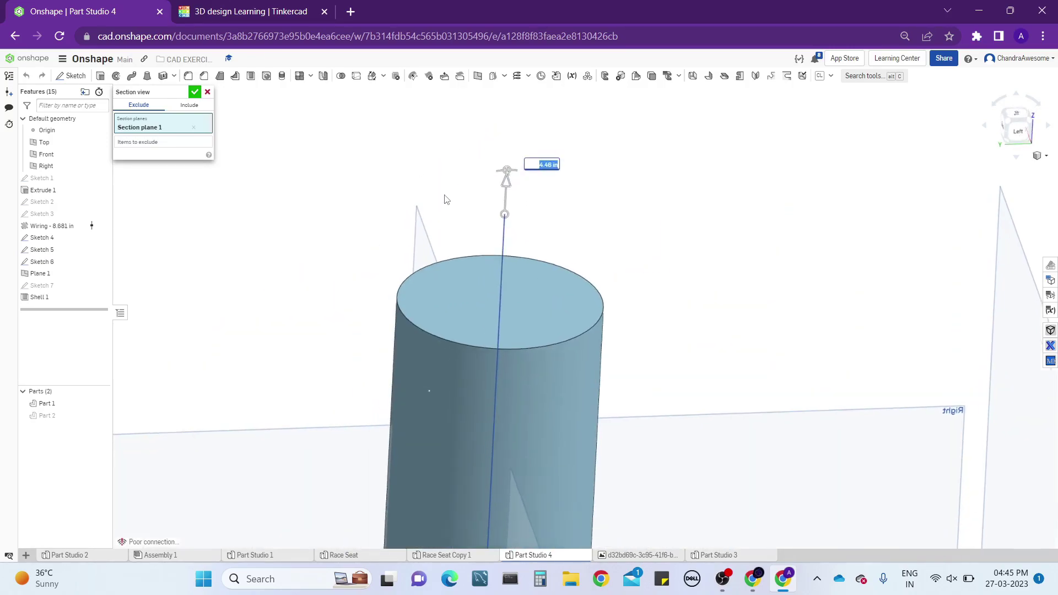
right_drag(444, 196, 471, 189)
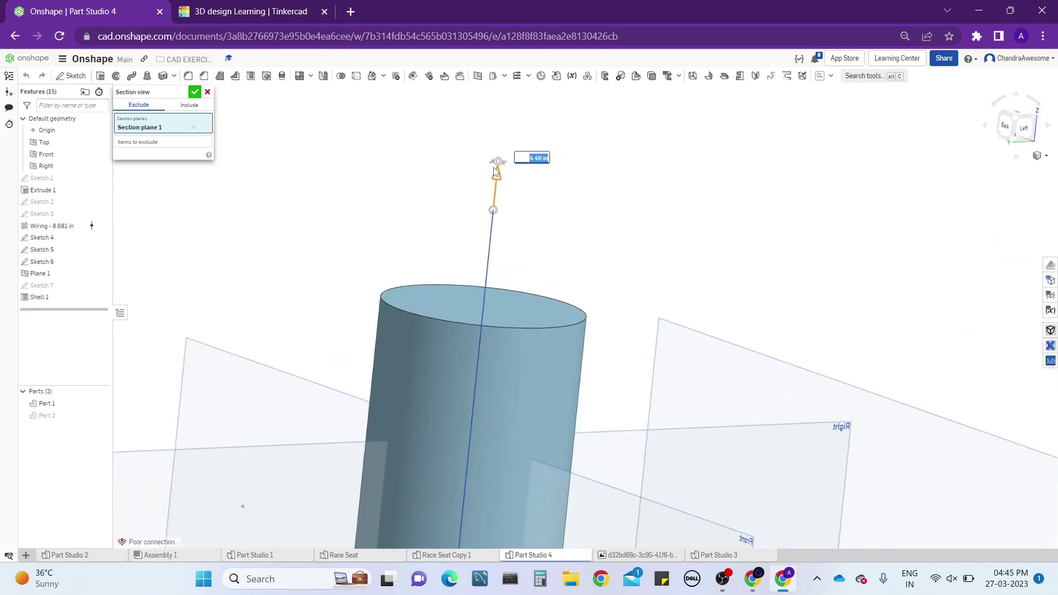
scroll(495, 166, up, 5)
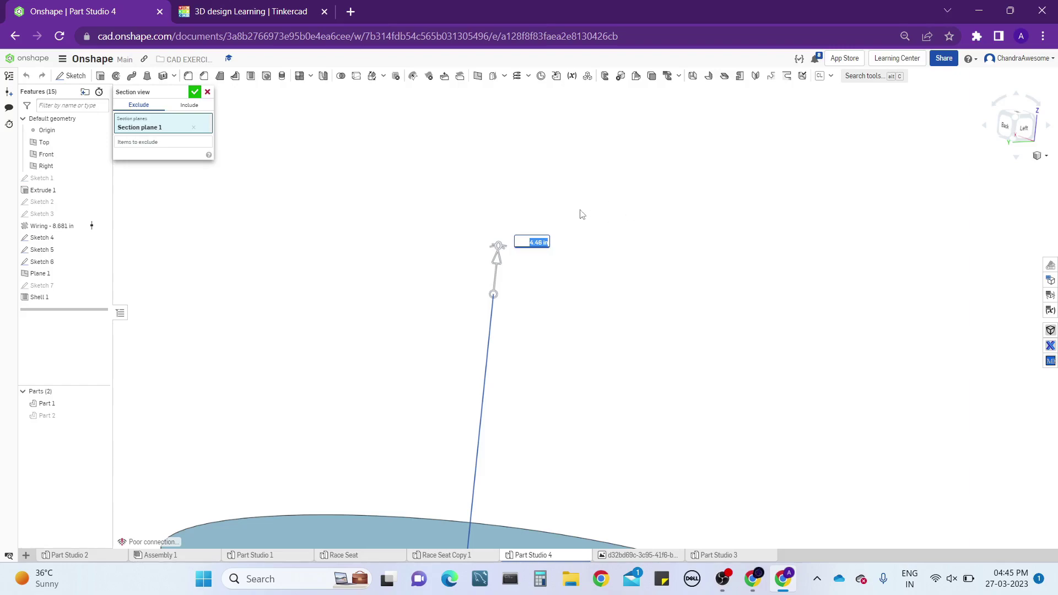
key(Up)
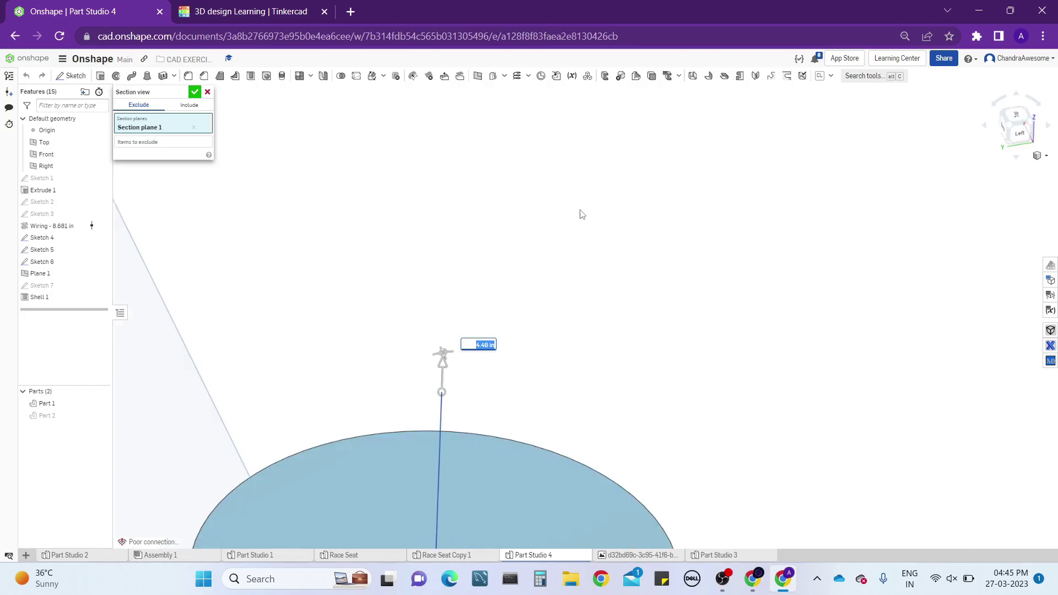
scroll(582, 214, down, 5)
scroll(583, 214, up, 6)
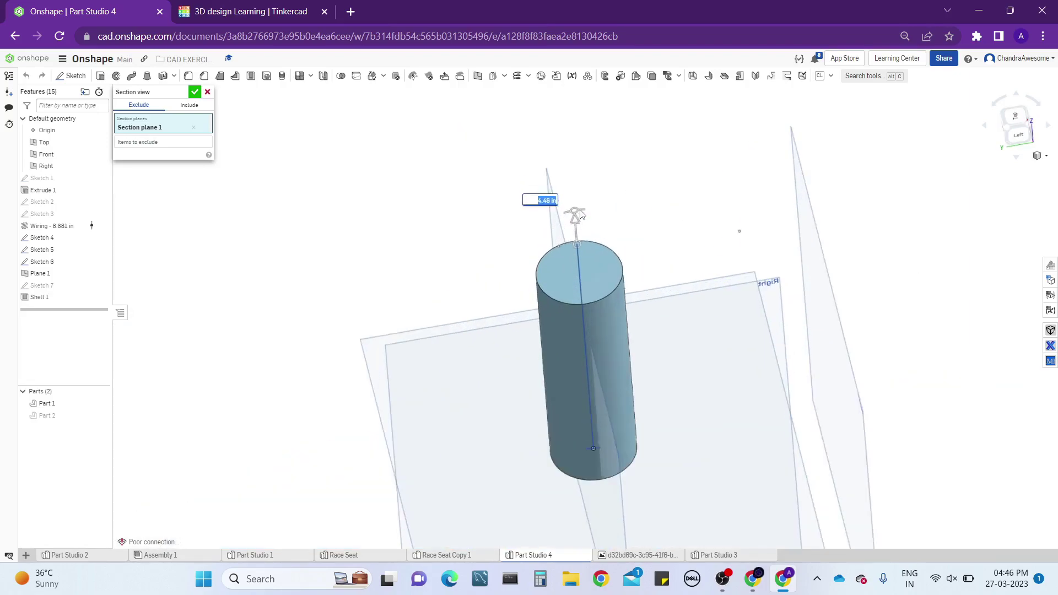
key(Down)
key(Up)
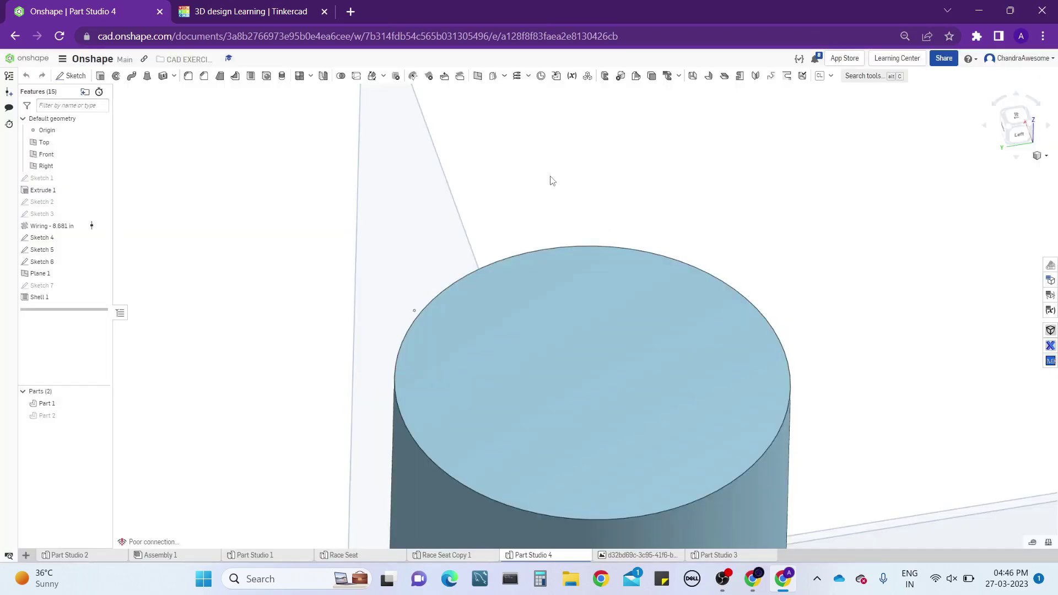
scroll(640, 186, down, 3)
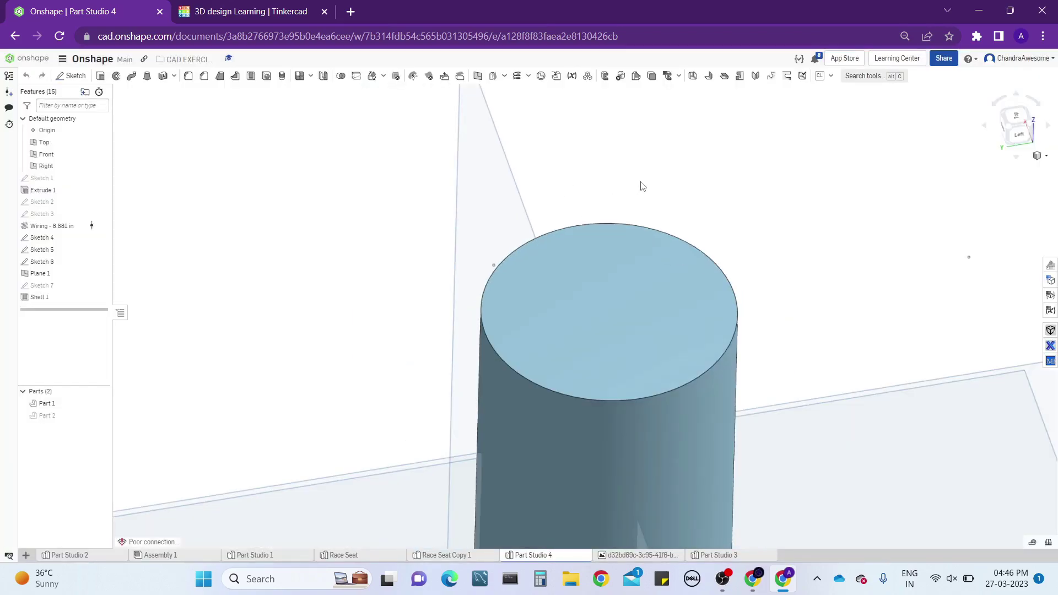
click(1043, 156)
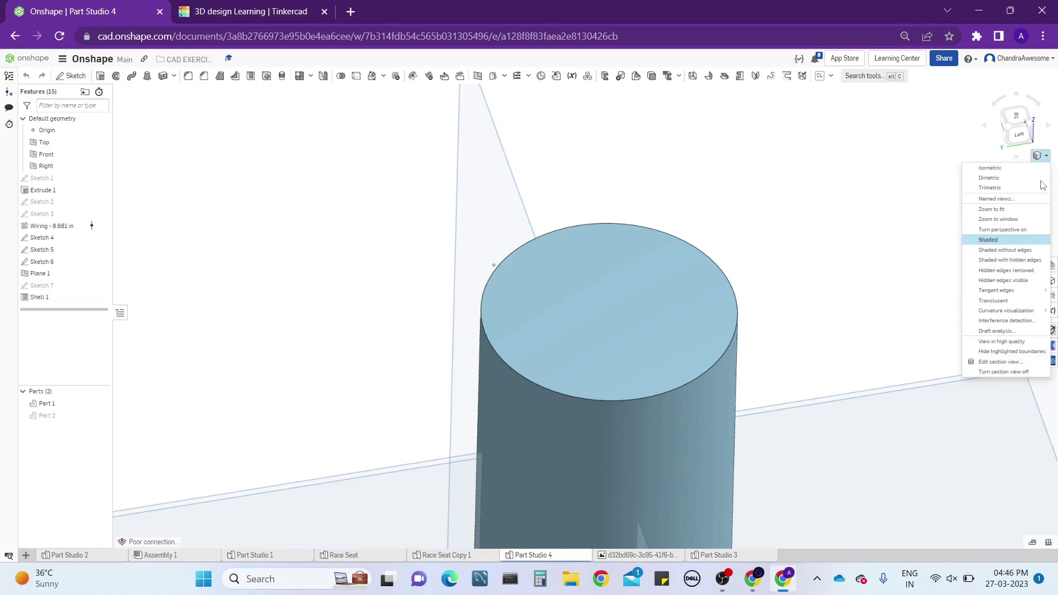
click(1012, 373)
Start another section view of the cylinder with a section plane parallel to its top face
middle_drag(855, 265, 796, 238)
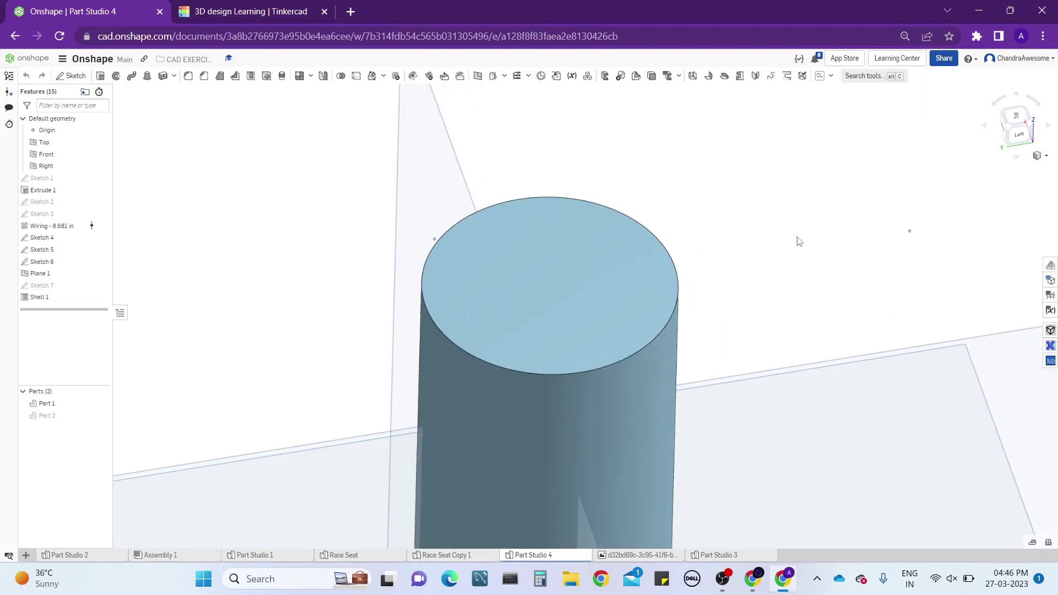
scroll(787, 230, down, 5)
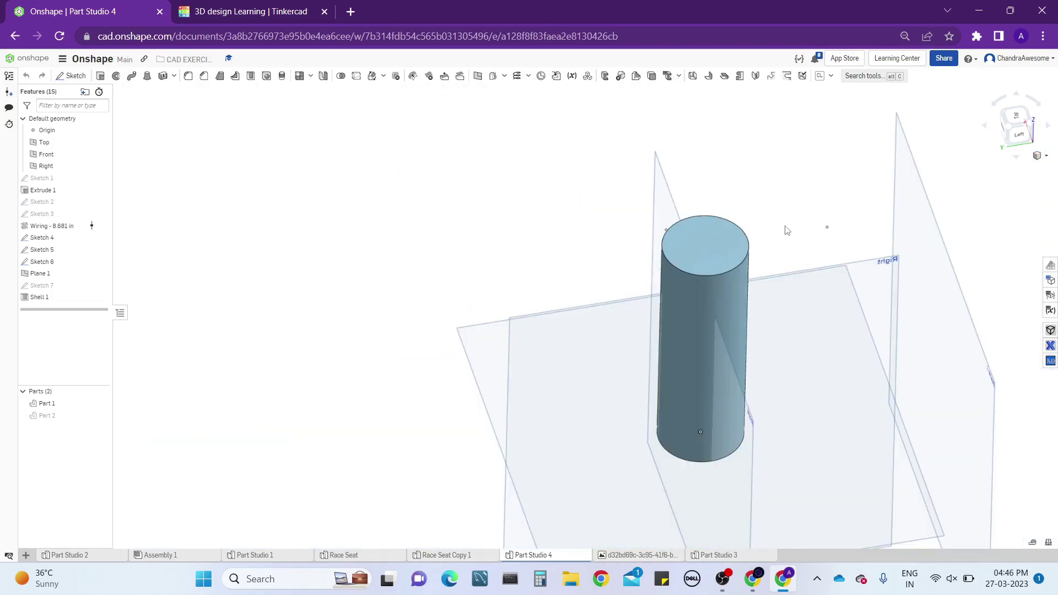
scroll(787, 230, up, 2)
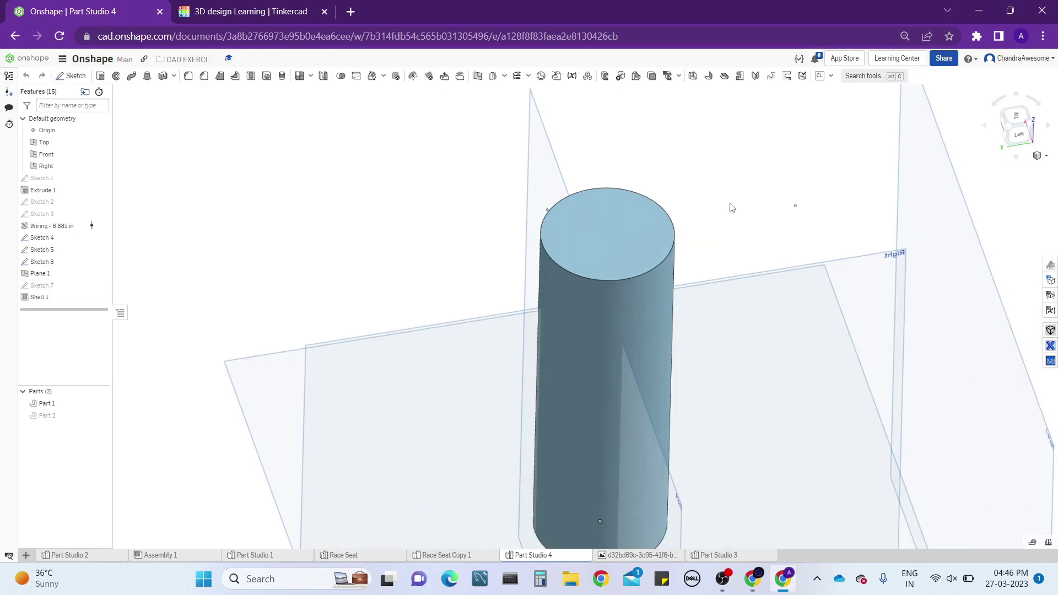
right_click(731, 208)
click(766, 237)
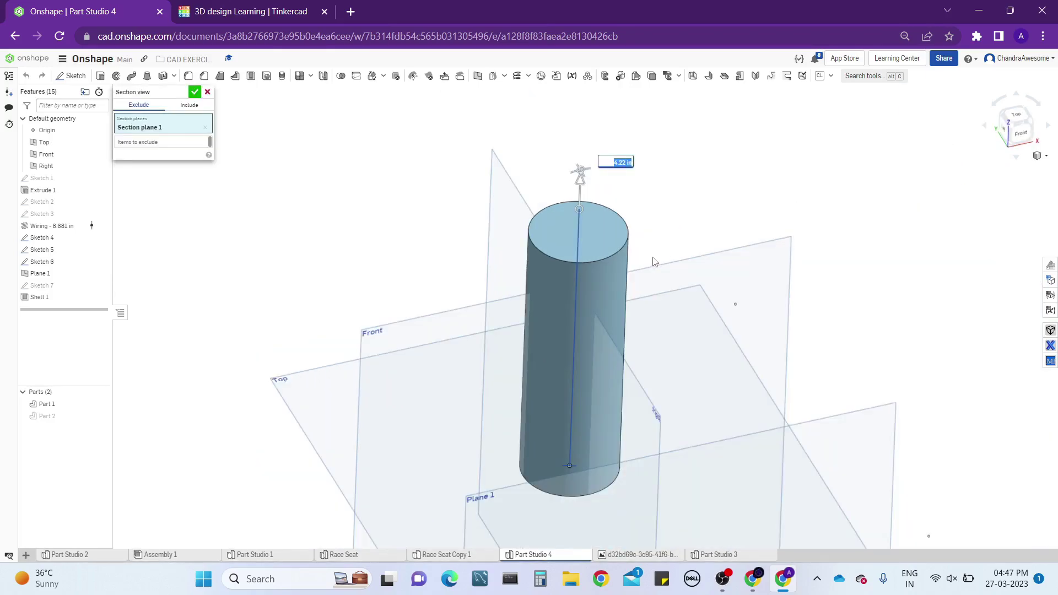
scroll(525, 191, up, 2)
scroll(525, 191, up, 3)
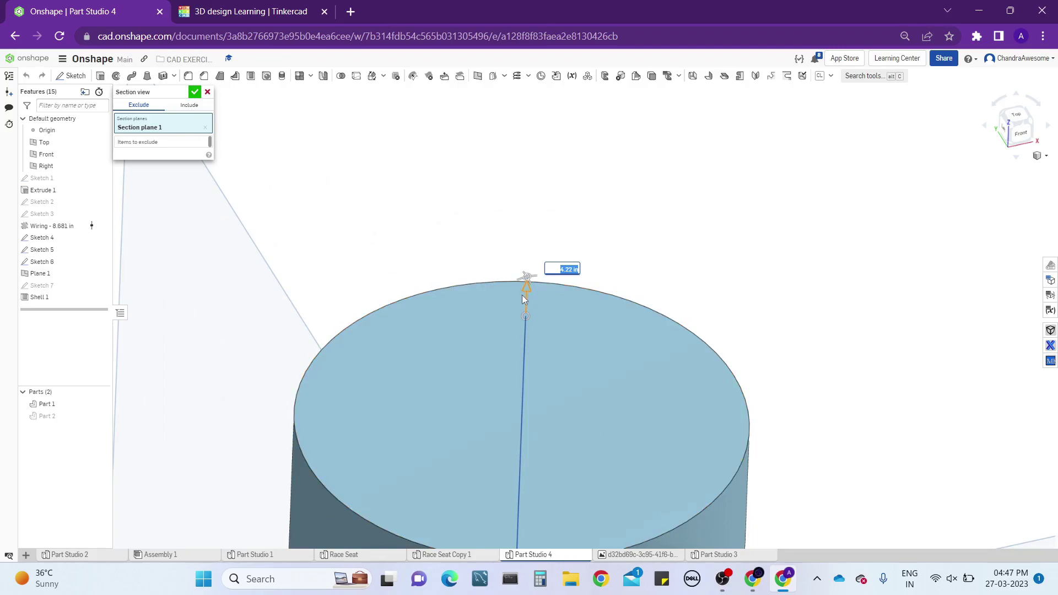
right_drag(539, 222, 581, 201)
scroll(532, 231, down, 3)
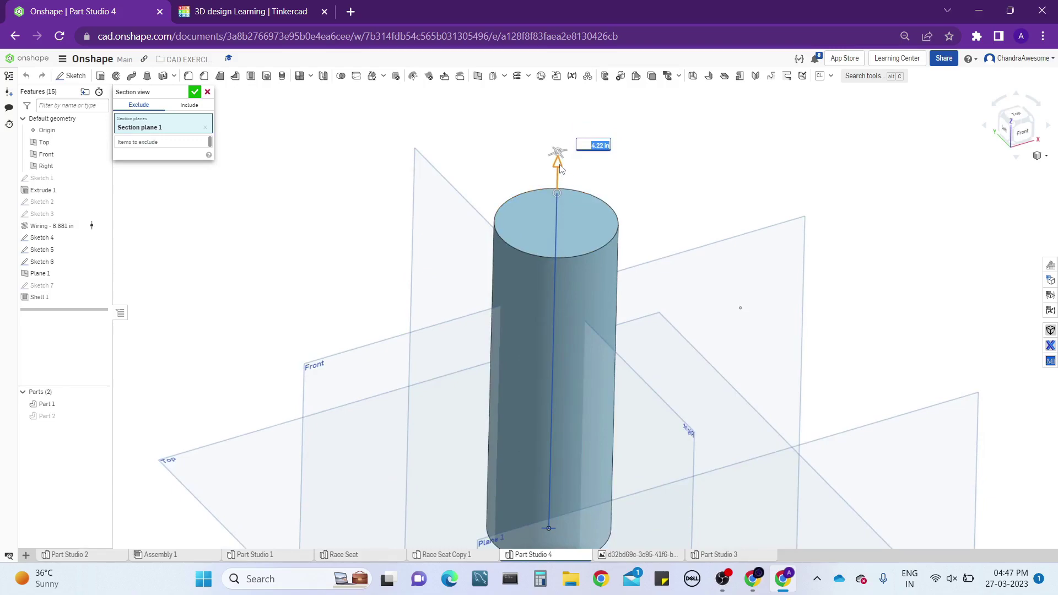
Move the section plane down into the cylinder to an offset of about 2.74 in and accept the section view
drag(560, 169, 558, 282)
right_drag(601, 194, 610, 333)
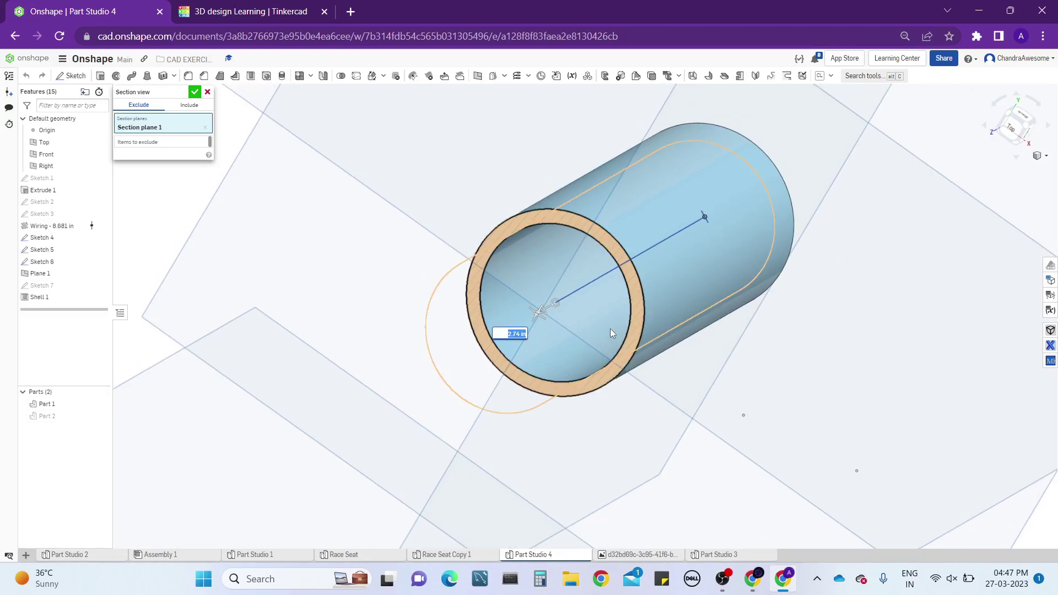
mouse_move(610, 328)
right_down()
mouse_move(659, 319)
mouse_move(624, 325)
right_up()
click(195, 92)
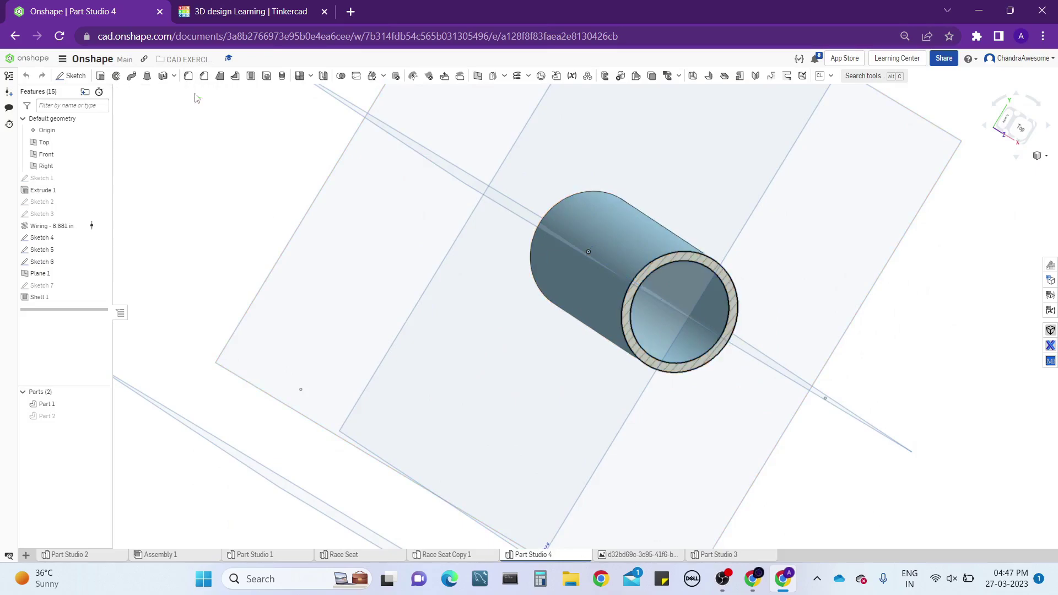
Examine the cut cylinder's hollow interior and wall thickness from several angles
right_drag(725, 293, 711, 252)
scroll(712, 252, up, 3)
right_drag(664, 276, 679, 210)
scroll(689, 254, down, 5)
scroll(679, 210, down, 5)
right_drag(659, 246, 646, 220)
scroll(655, 231, up, 5)
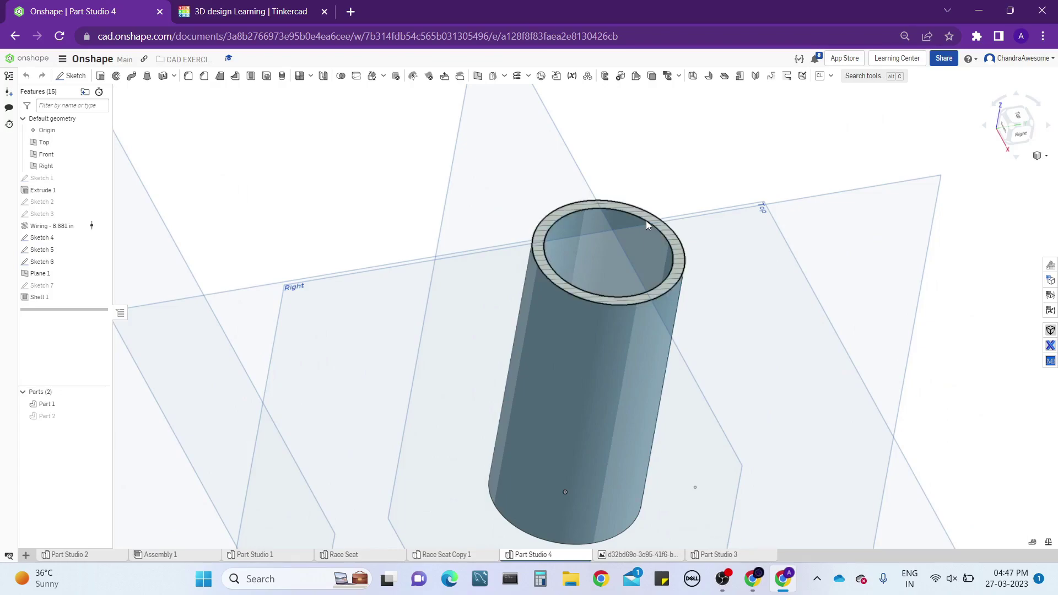
middle_drag(709, 177, 664, 186)
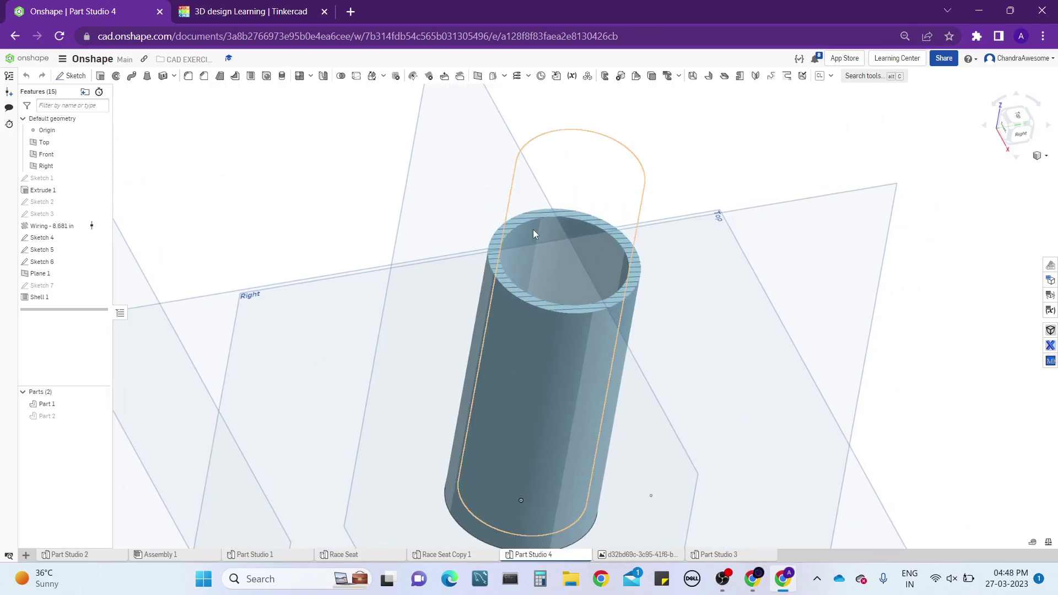
scroll(507, 223, down, 3)
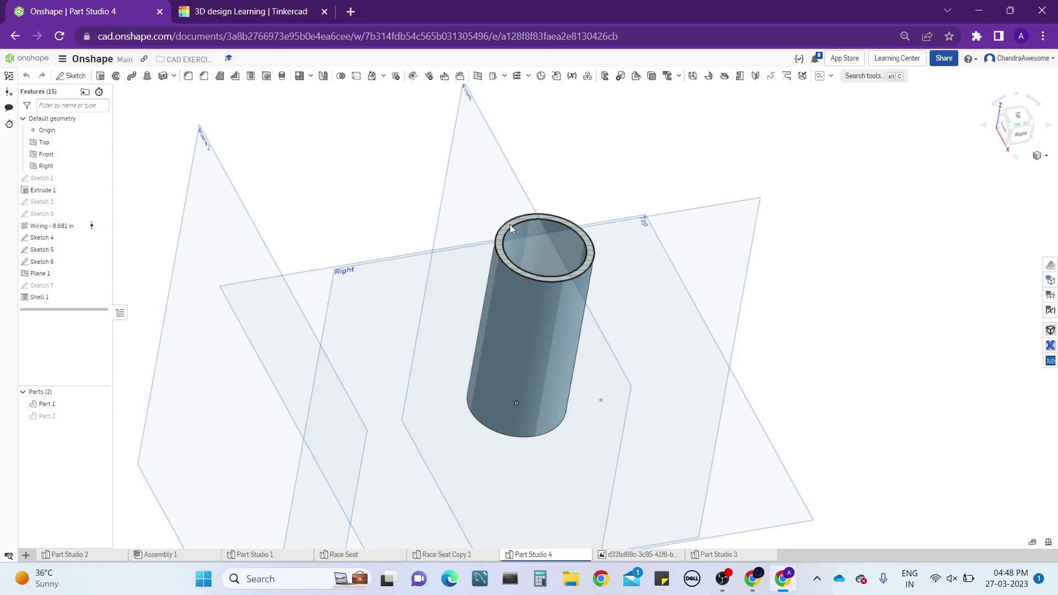
Turn off the section view that cuts through the hollow cylinder
click(1042, 157)
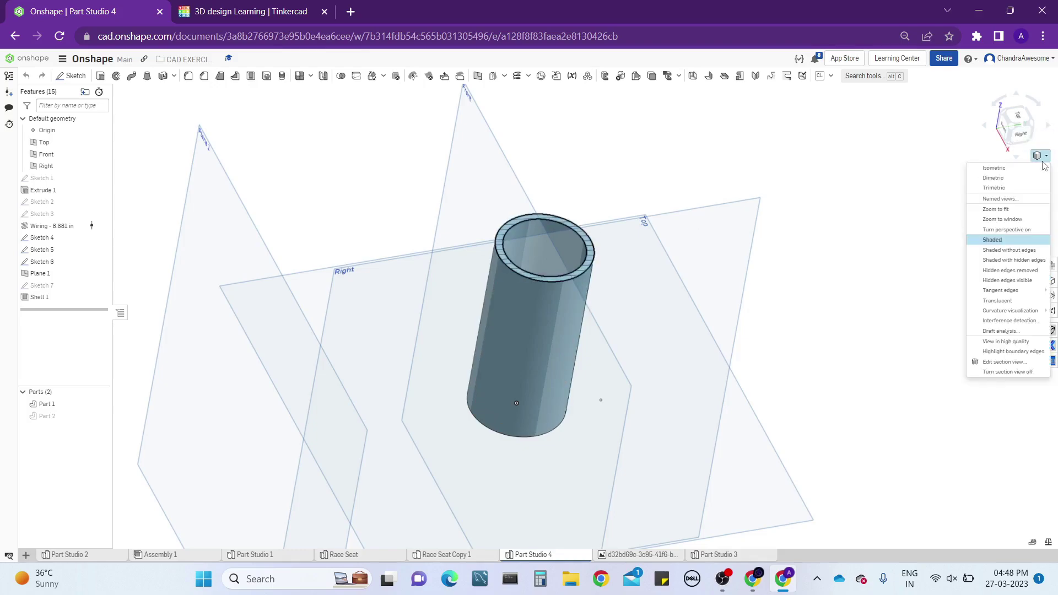
click(1001, 373)
scroll(590, 180, up, 3)
right_drag(590, 180, 629, 185)
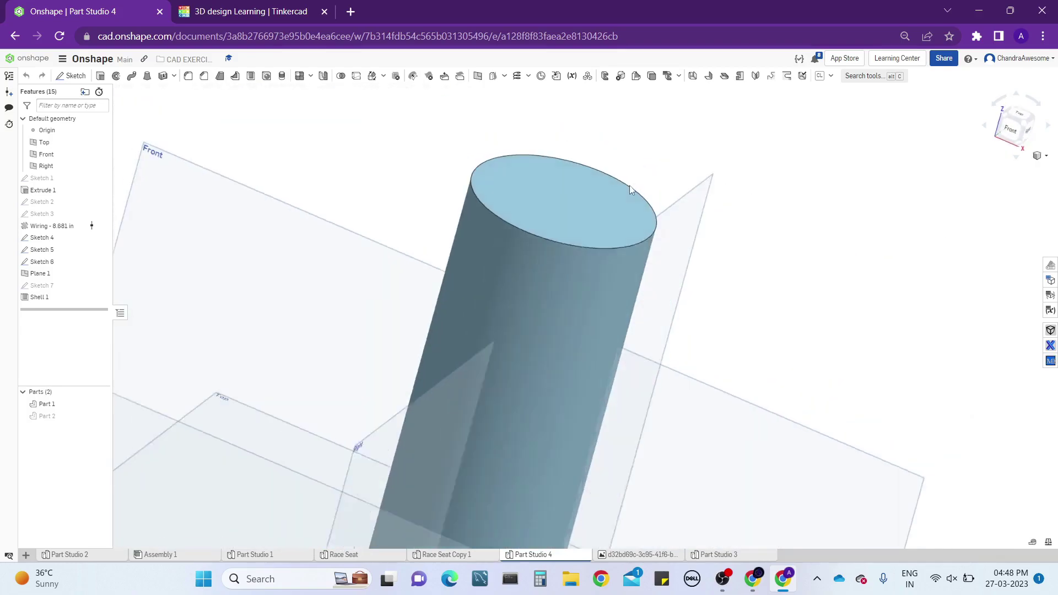
key(f)
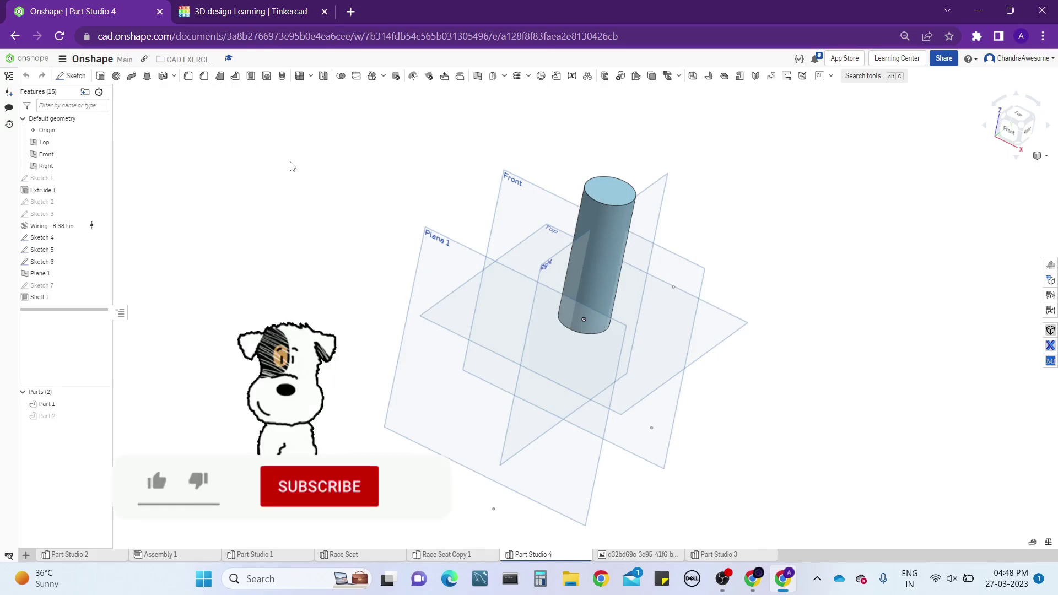
scroll(621, 176, up, 3)
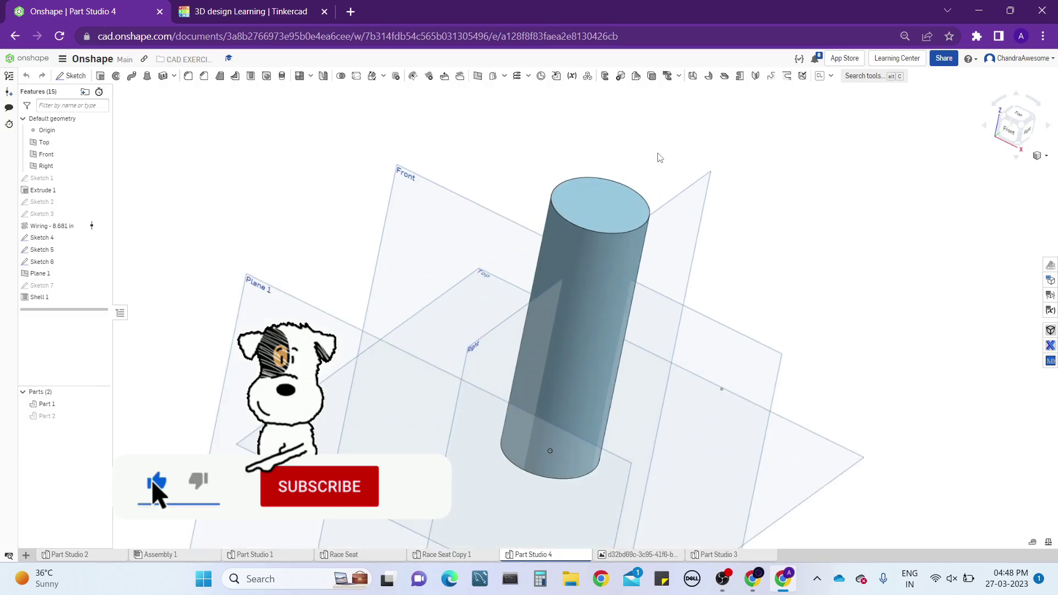
right_drag(877, 121, 841, 153)
scroll(731, 177, down, 3)
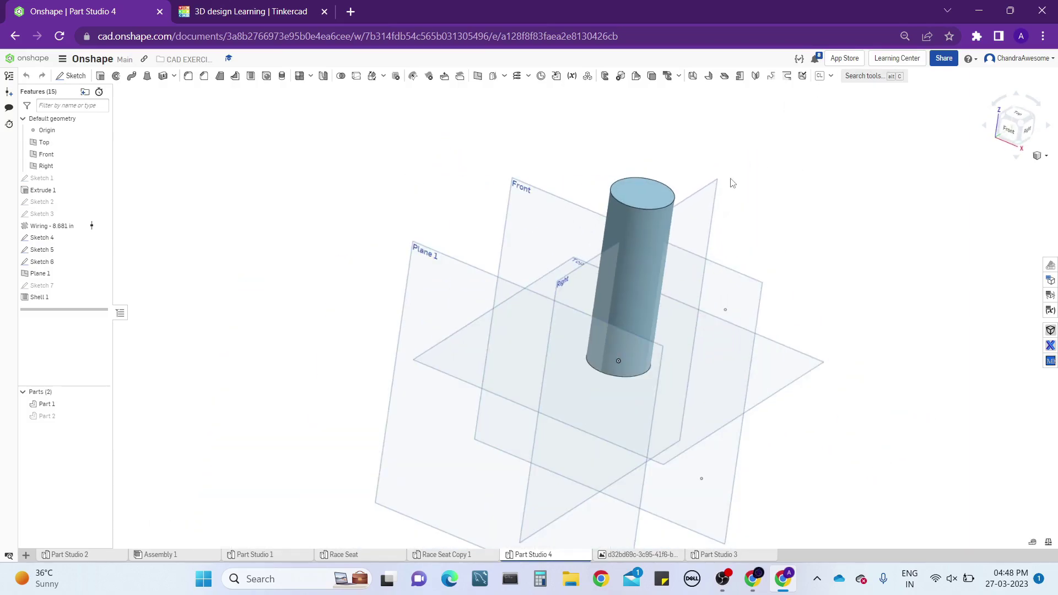
right_drag(735, 180, 666, 182)
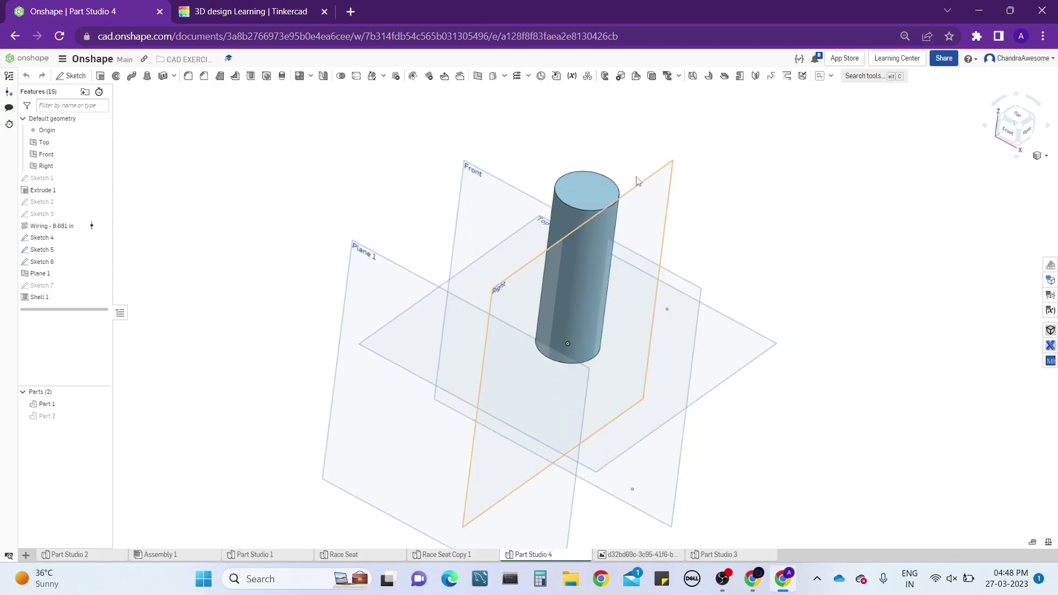
scroll(626, 180, up, 3)
scroll(626, 179, down, 2)
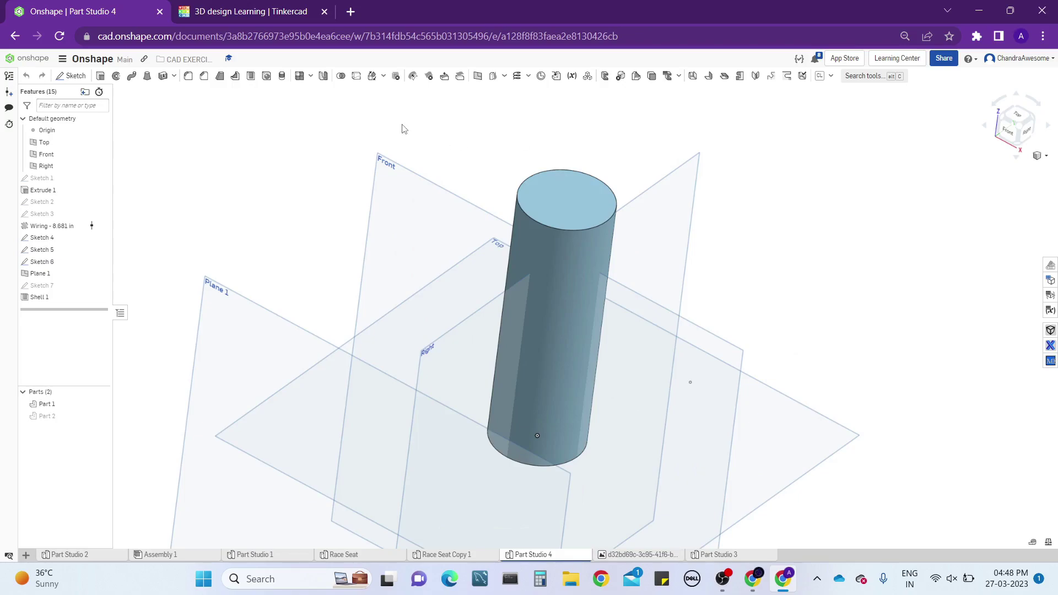
click(356, 77)
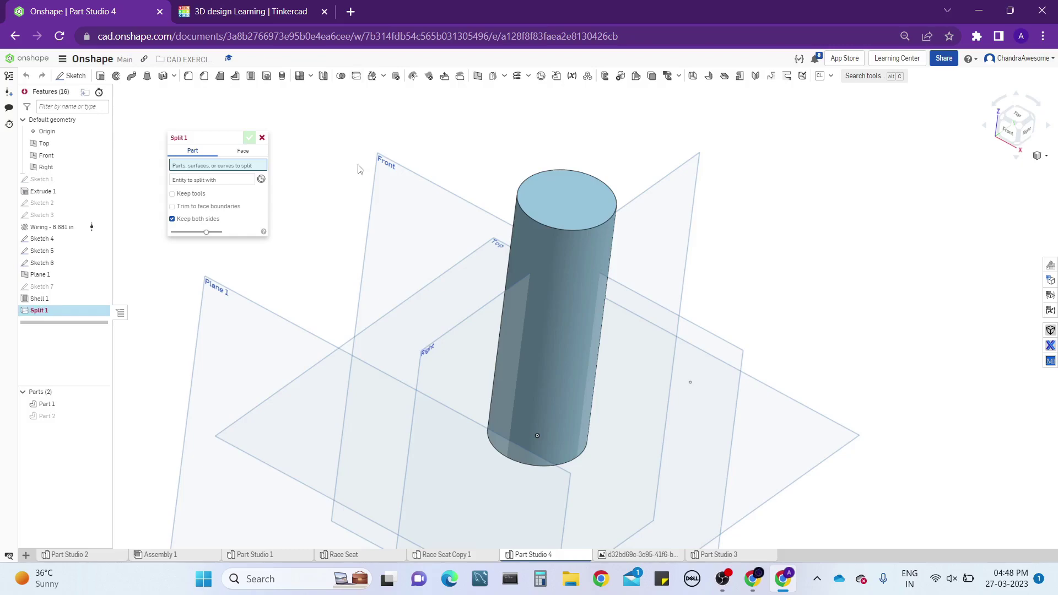
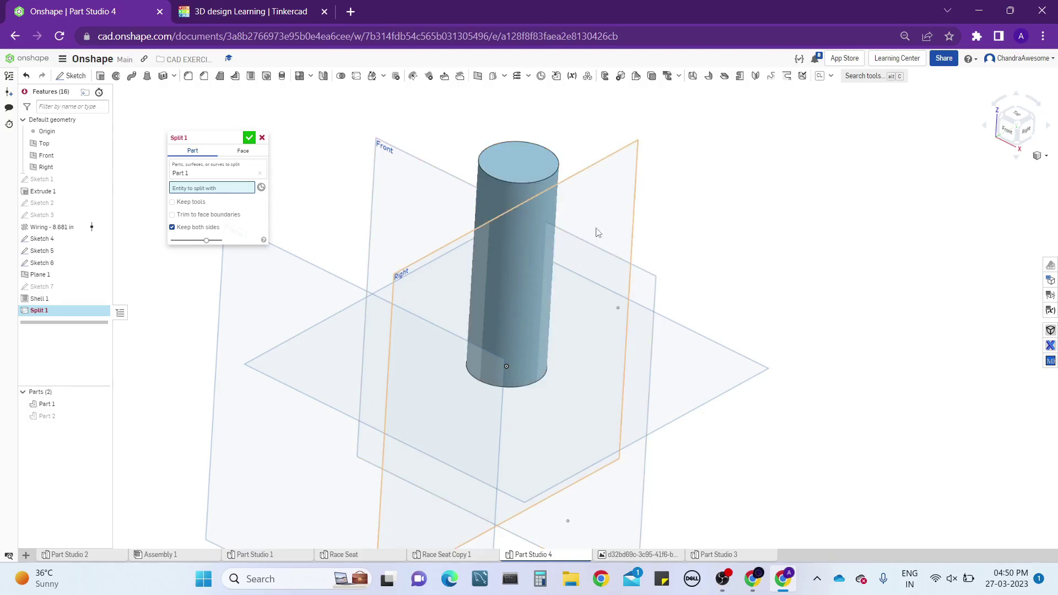
mouse_move(615, 220)
right_down()
mouse_move(618, 172)
mouse_move(607, 210)
right_up()
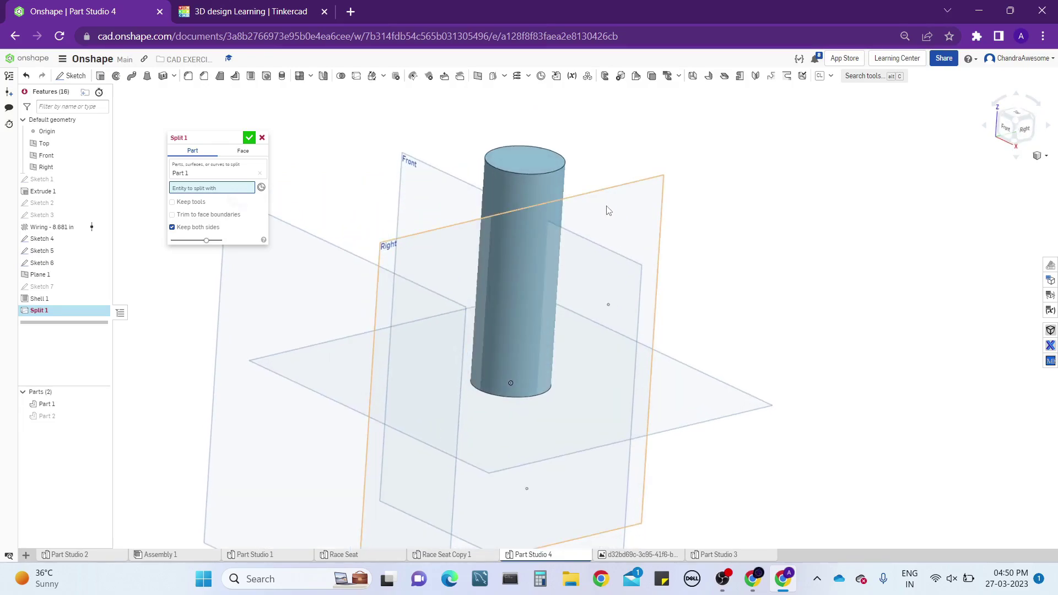
scroll(606, 173, up, 3)
scroll(606, 173, down, 5)
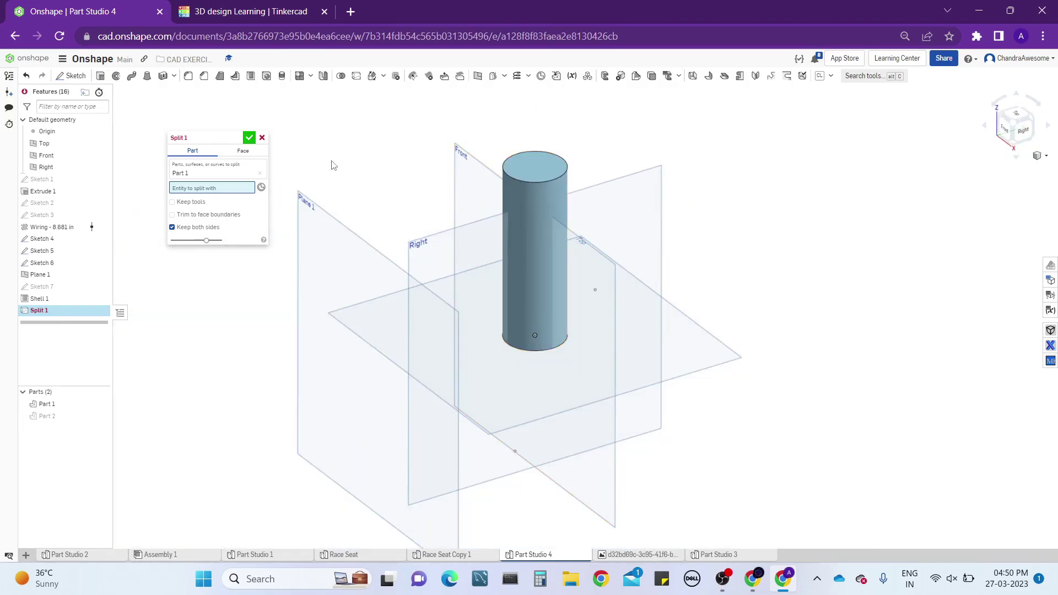
click(262, 137)
Create a plane offset about 1.25 in above the Top plane so that it crosses the cylinder
scroll(606, 154, up, 3)
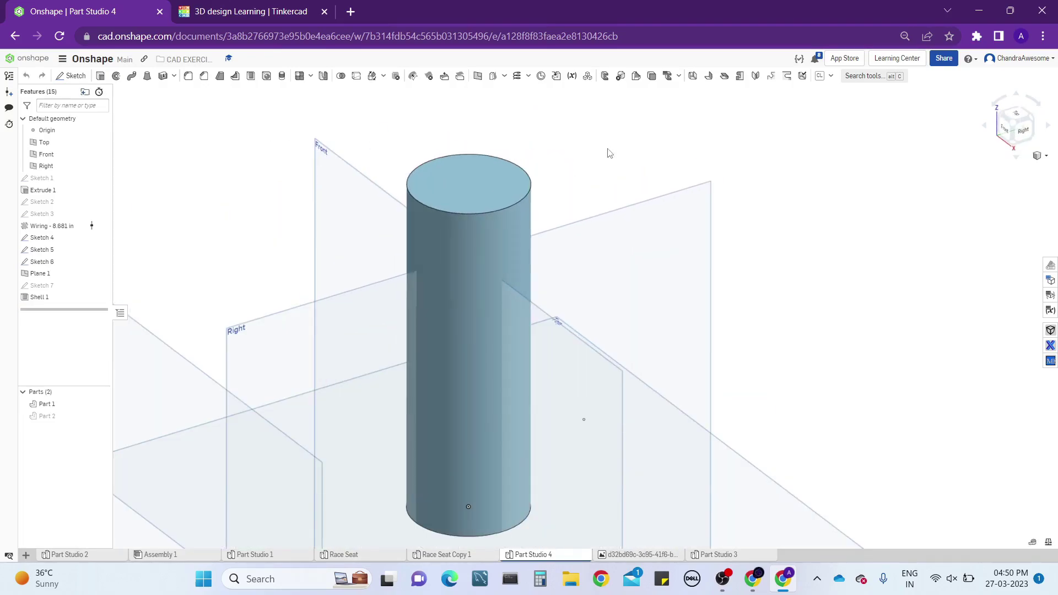
scroll(612, 166, down, 3)
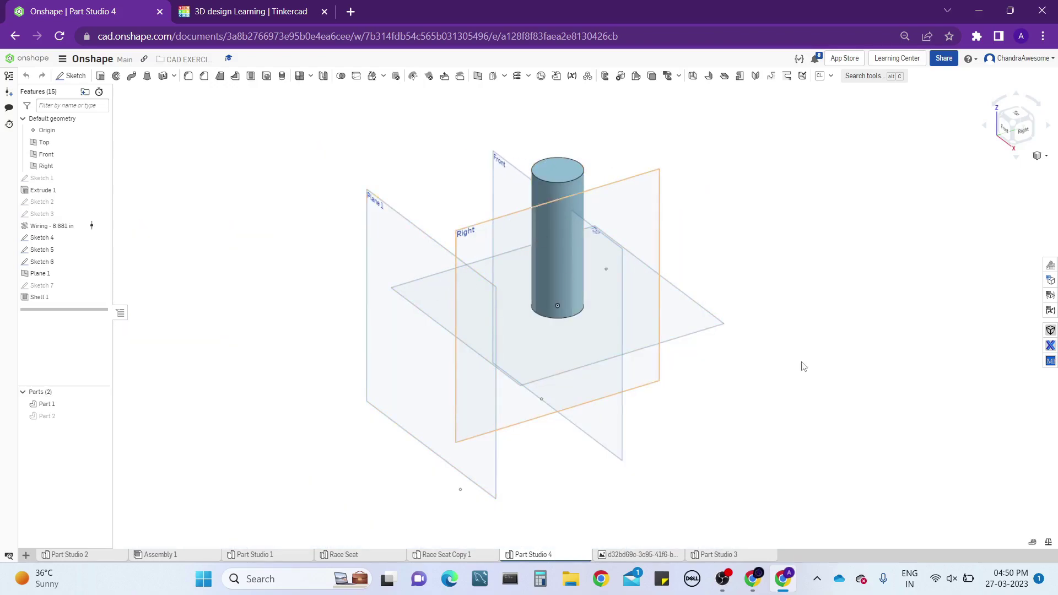
right_click(700, 322)
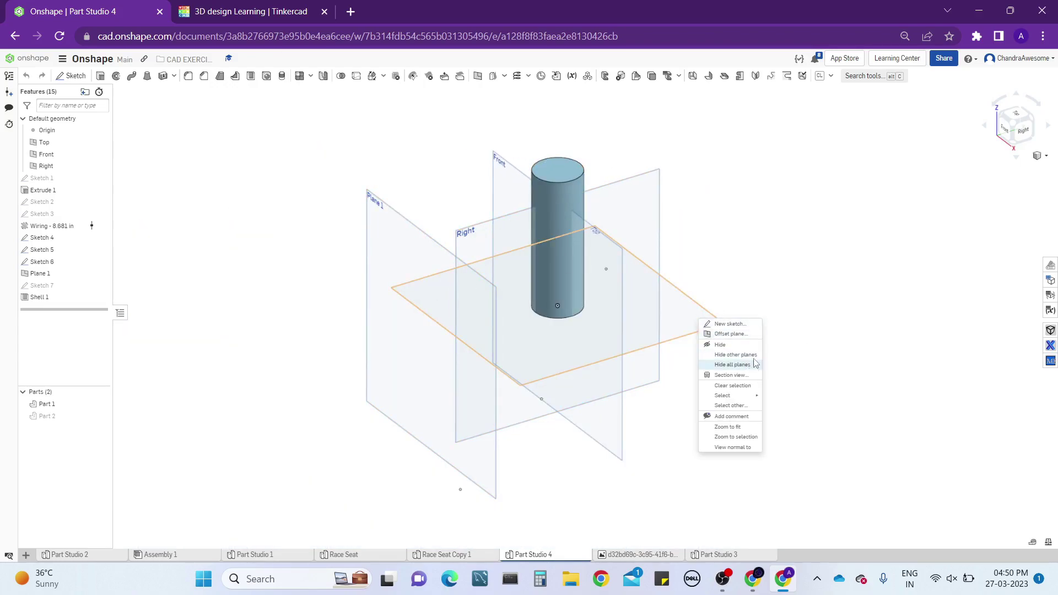
click(730, 333)
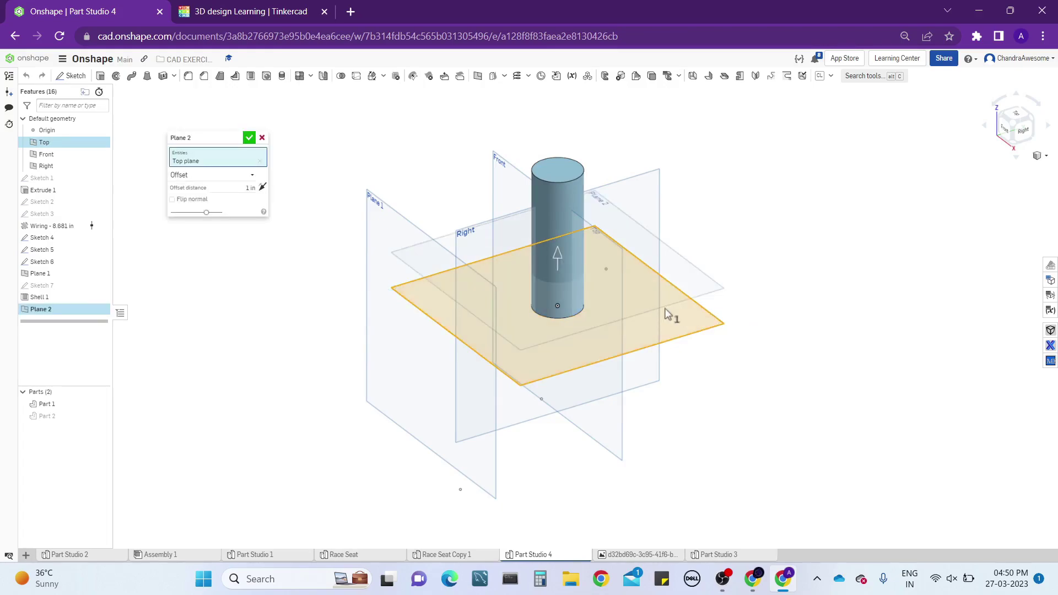
drag(554, 261, 555, 247)
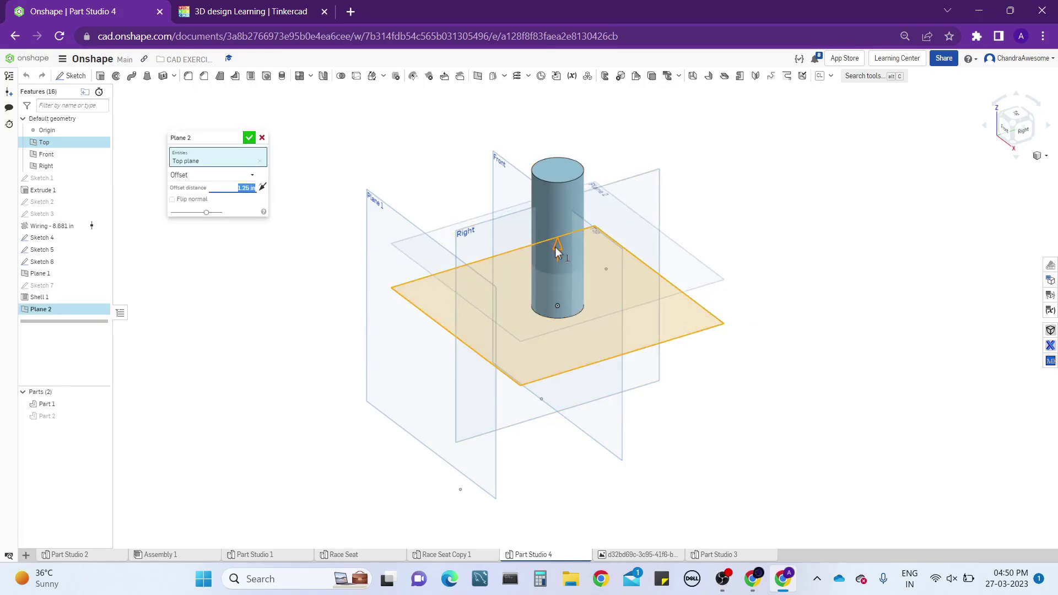
click(249, 137)
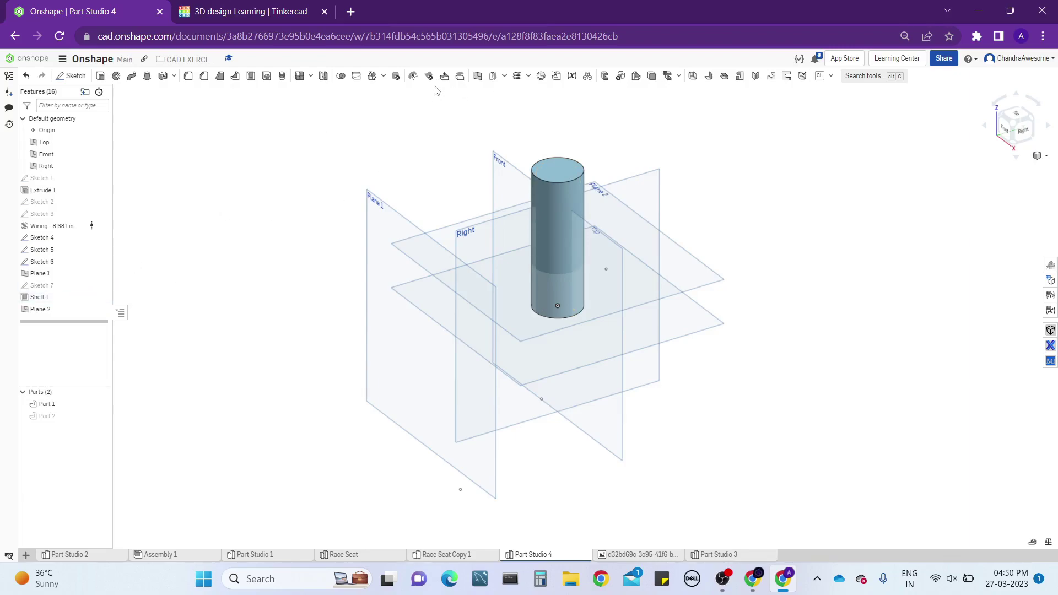
Split the hollow cylinder with the new offset plane, keeping both sides, and accept the split
click(356, 76)
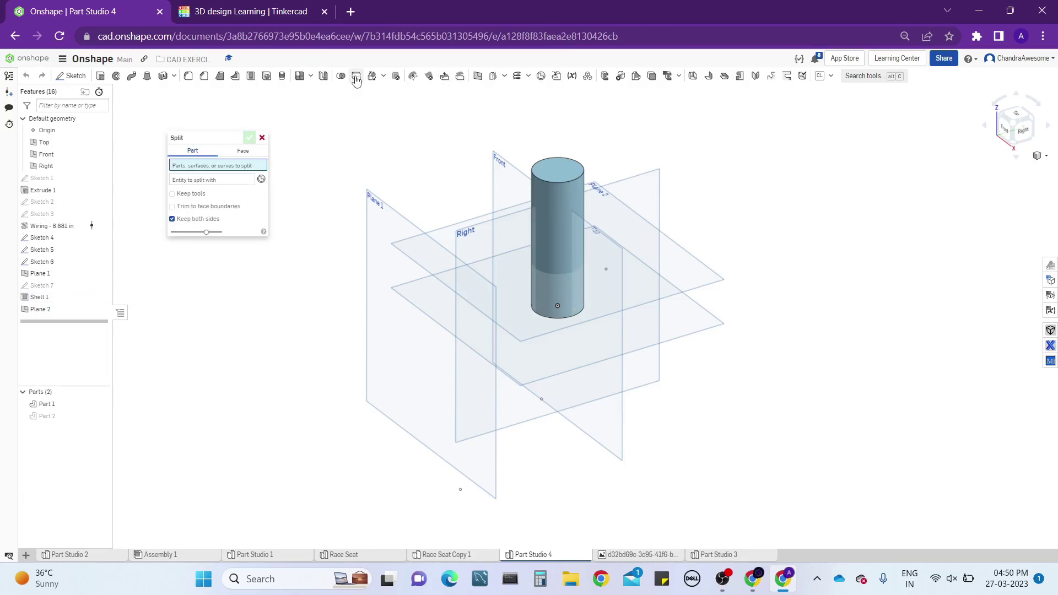
click(537, 213)
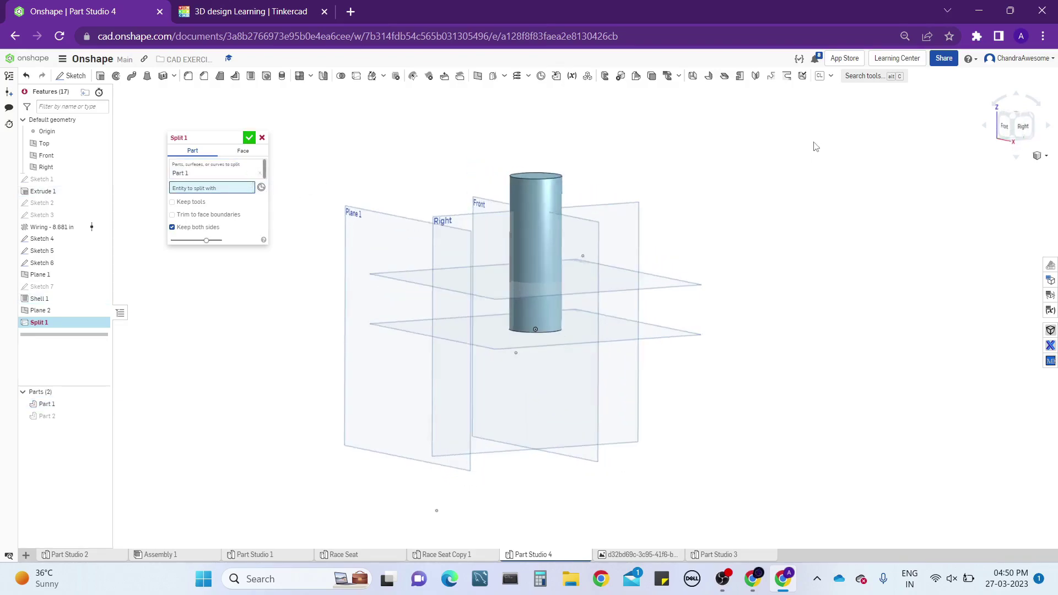
click(693, 291)
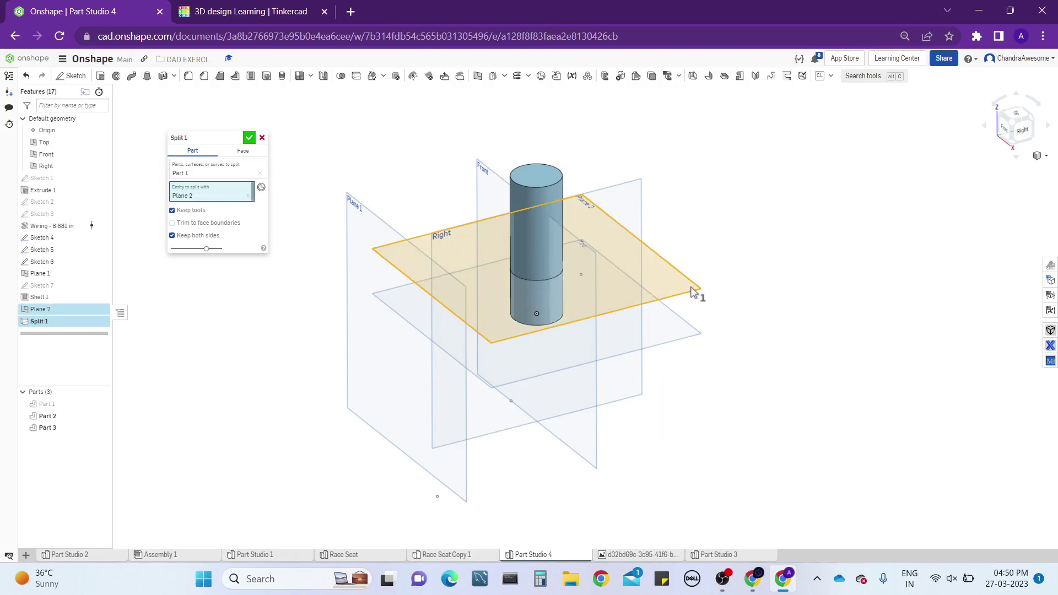
scroll(529, 276, up, 5)
right_drag(573, 279, 603, 257)
key(shift+7)
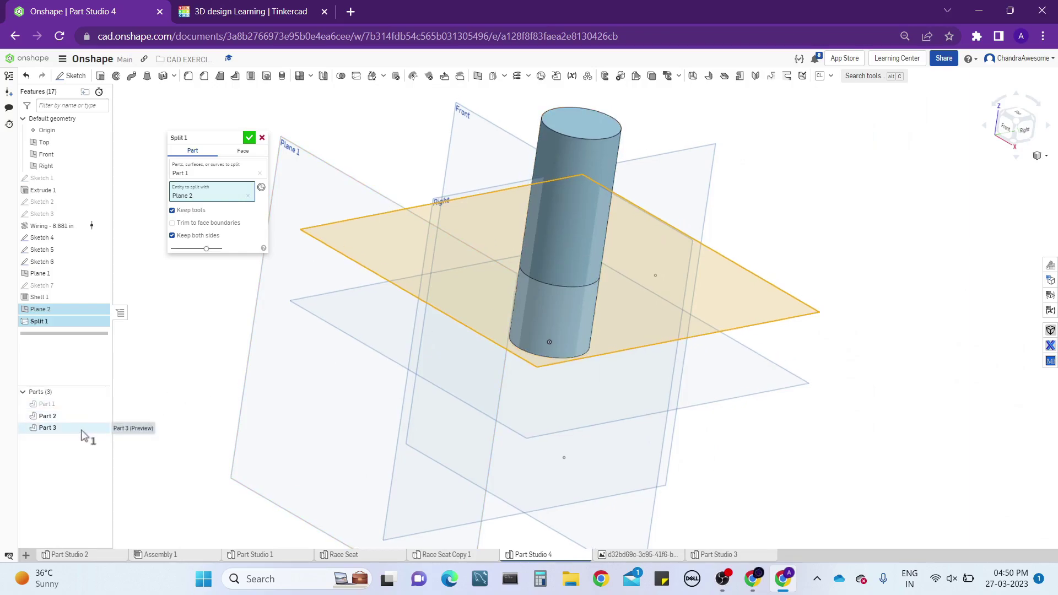
click(248, 195)
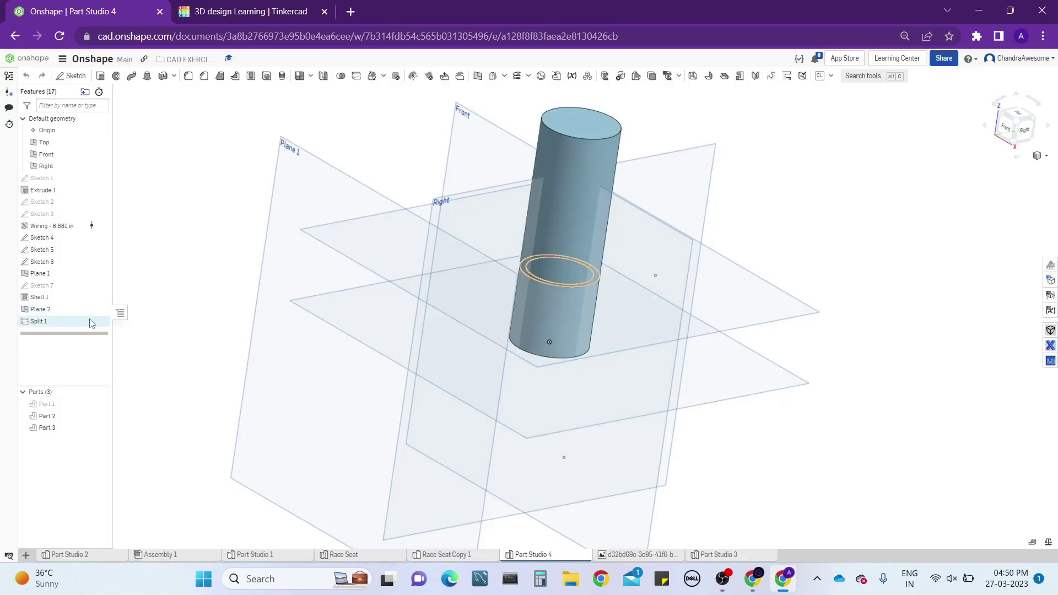
Reopen the split for editing and reselect the cylinder and the offset plane as its only splitting entity
right_click(92, 324)
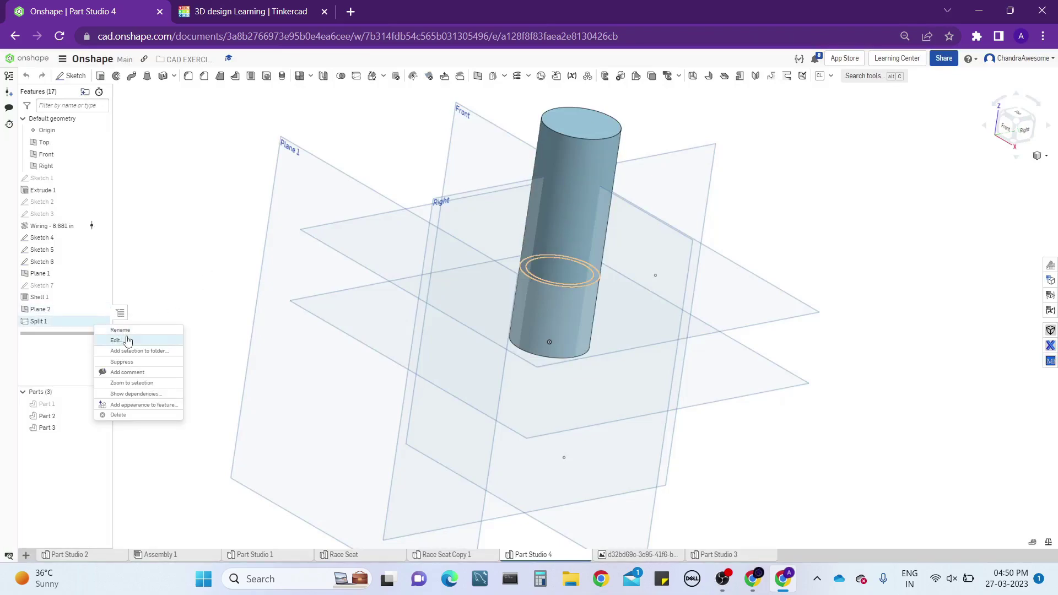
click(116, 340)
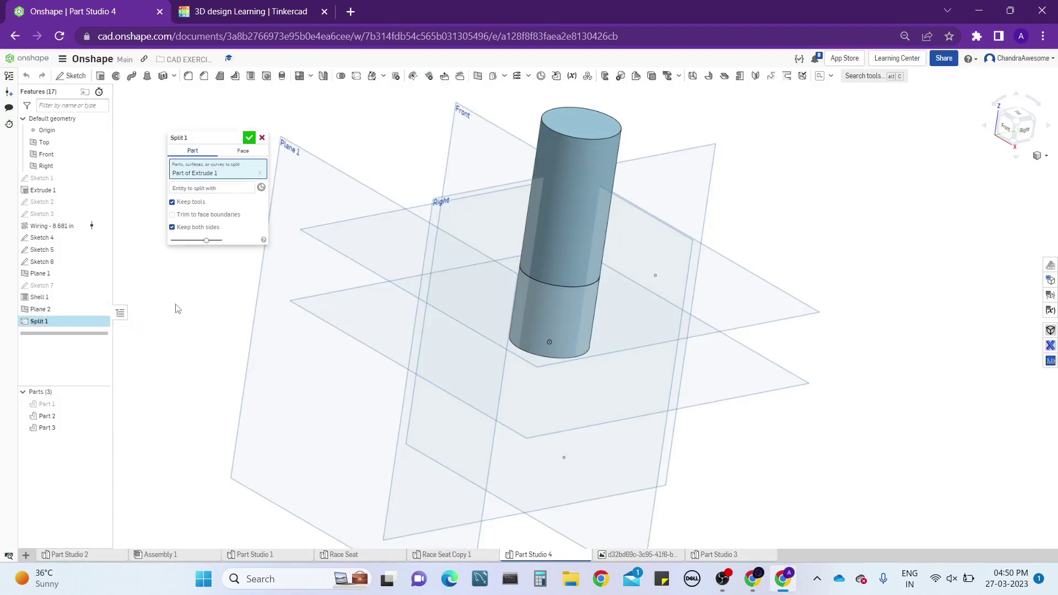
right_drag(751, 295, 766, 248)
click(232, 188)
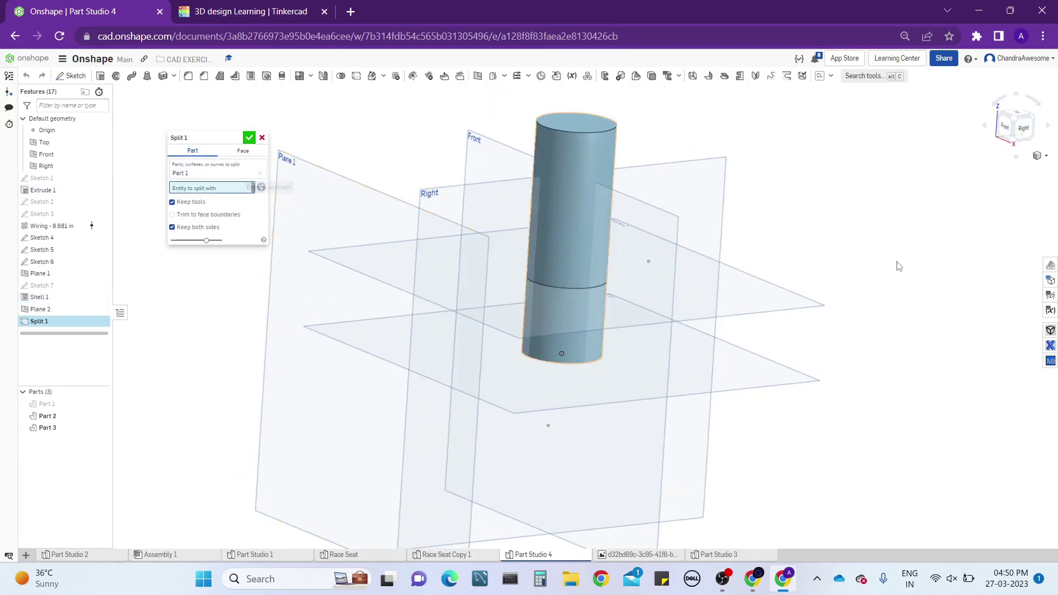
click(816, 304)
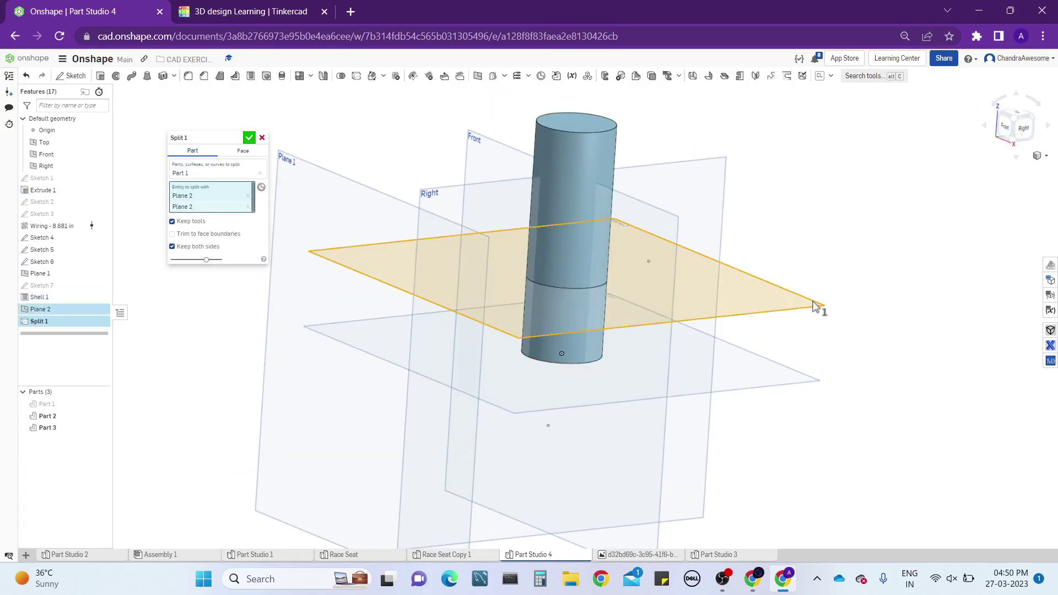
click(814, 306)
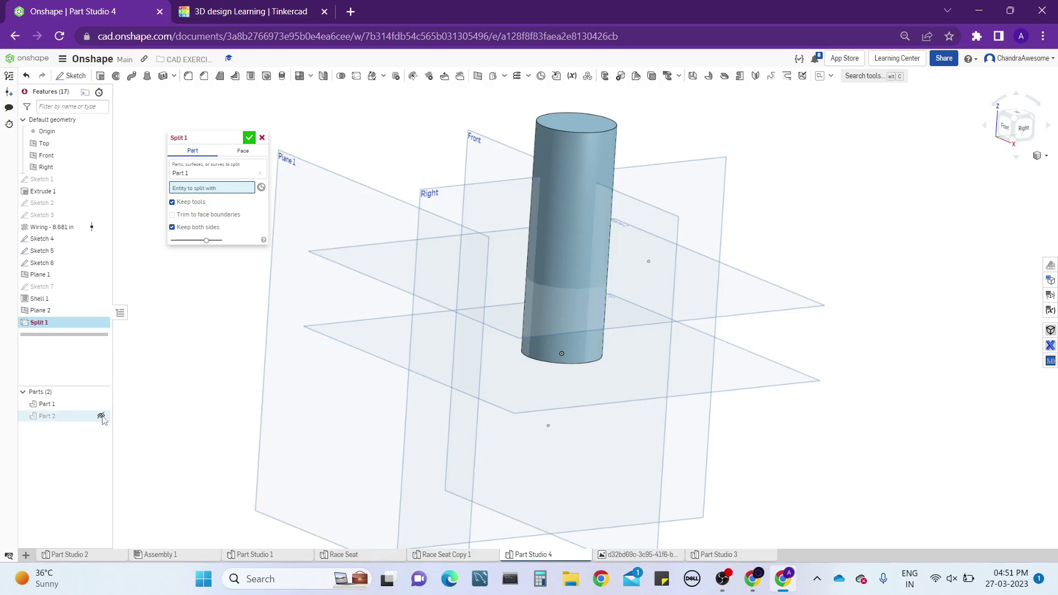
click(793, 295)
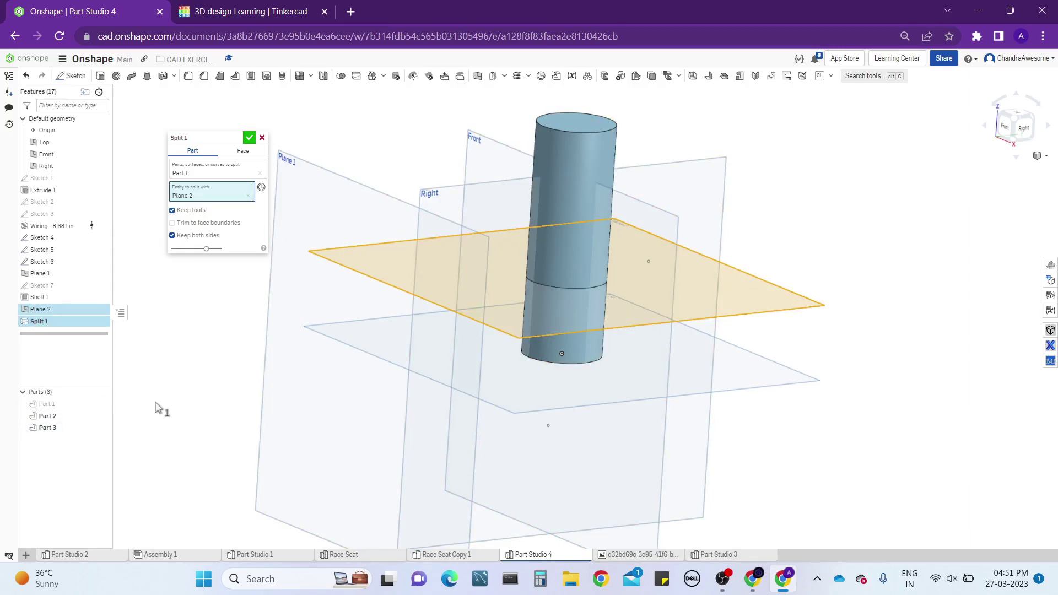
Try the split with Keep tools off, and turn Keep tools on again
mouse_move(578, 211)
right_down()
mouse_move(586, 183)
mouse_move(585, 205)
right_up()
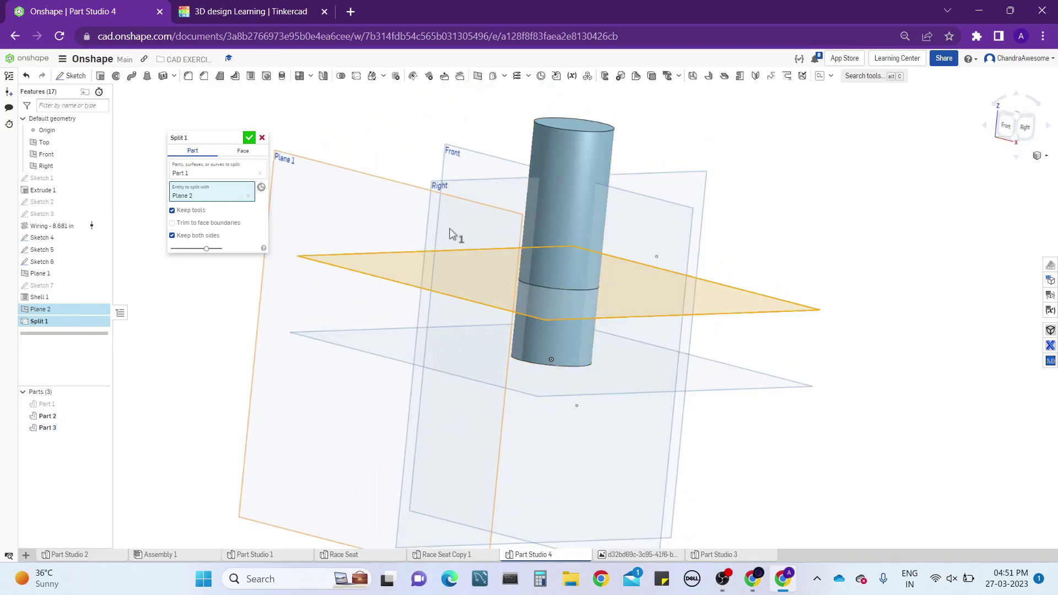
right_drag(420, 148, 374, 243)
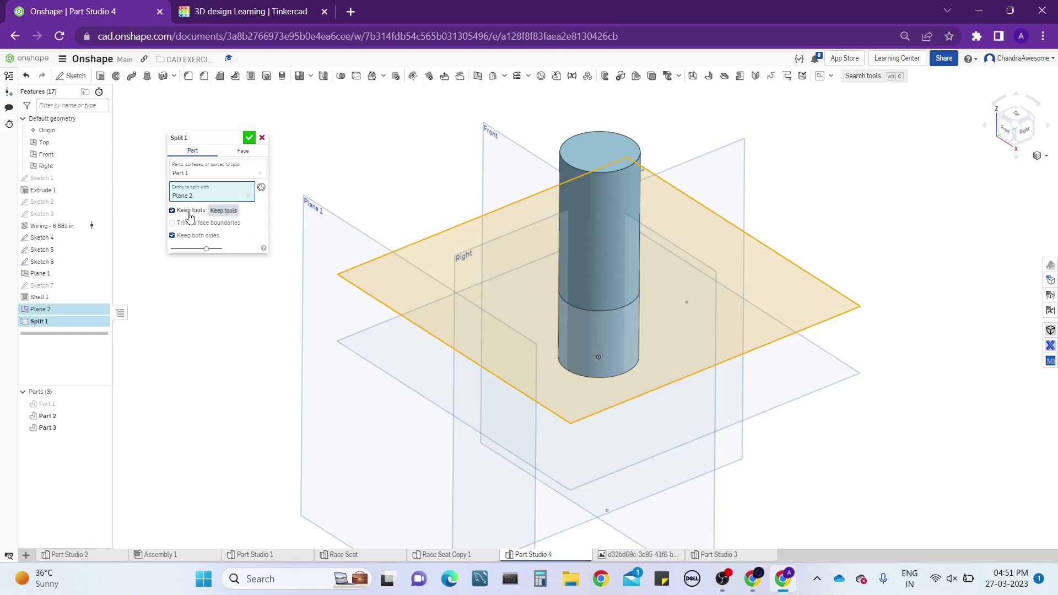
middle_drag(212, 332, 236, 333)
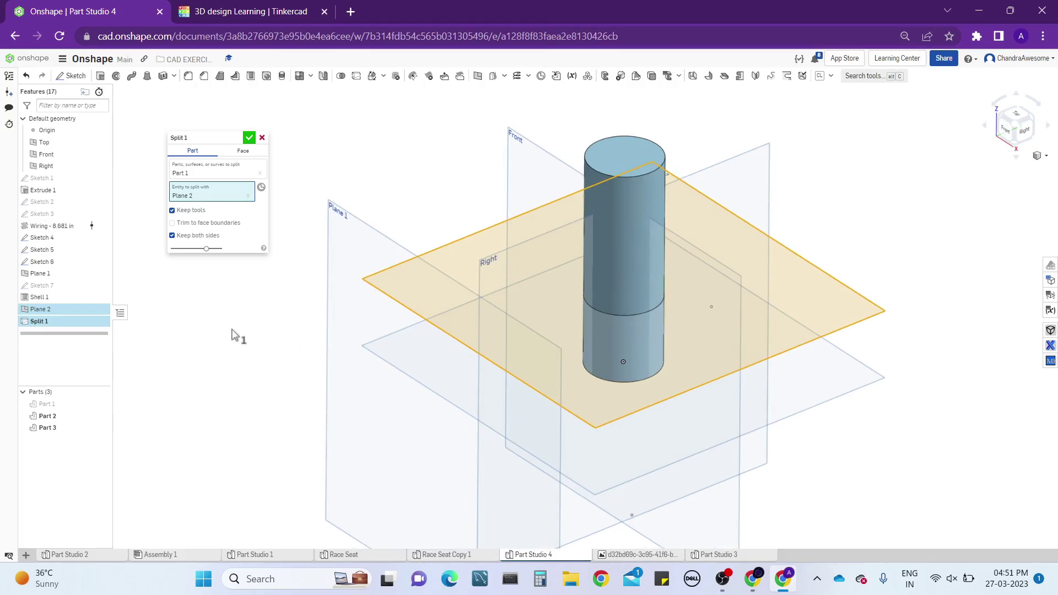
click(201, 215)
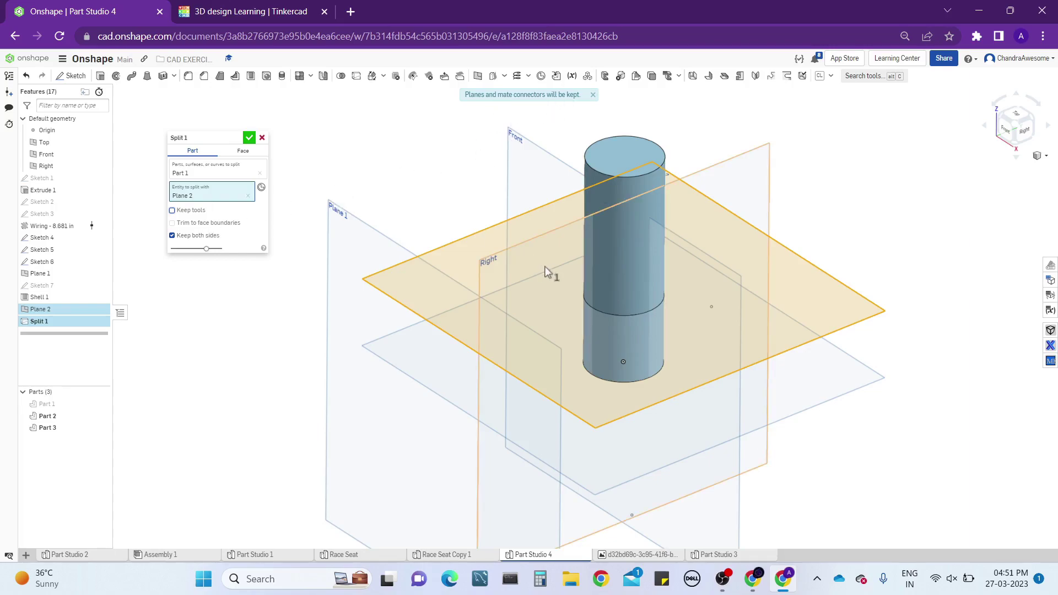
right_drag(548, 273, 521, 272)
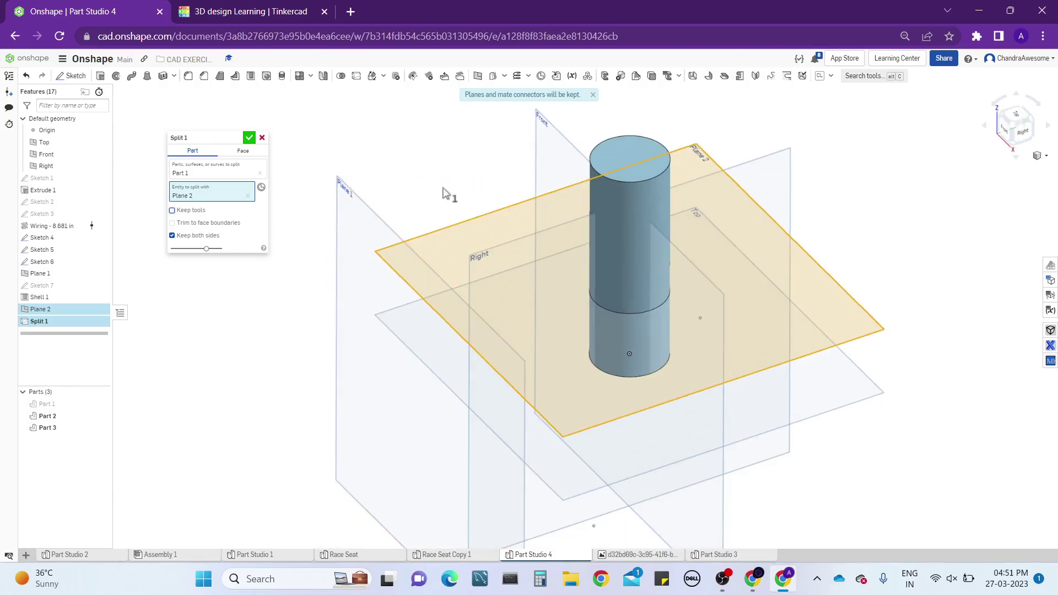
right_drag(444, 194, 454, 231)
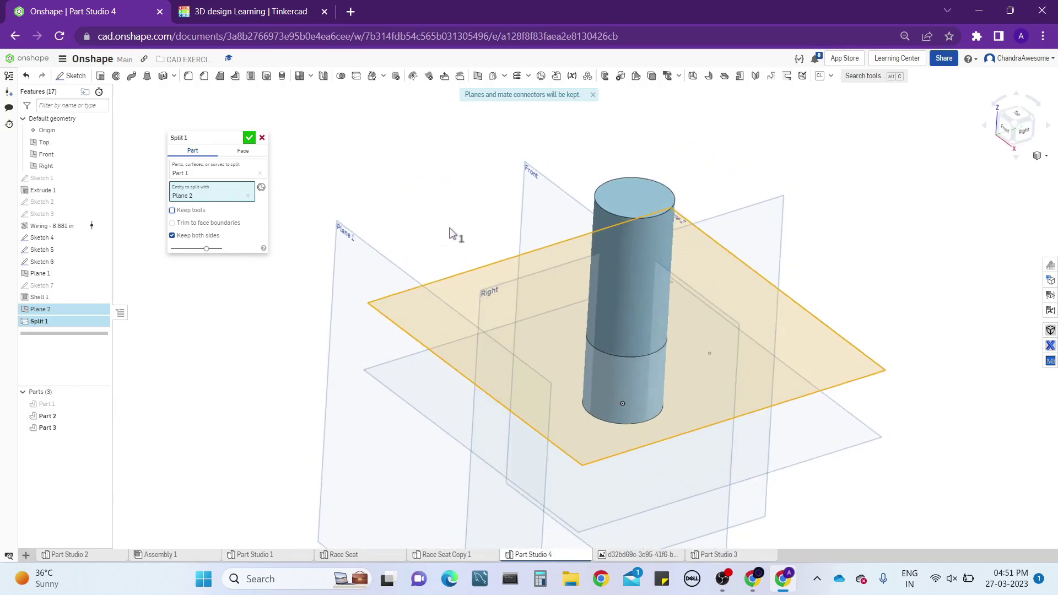
click(187, 212)
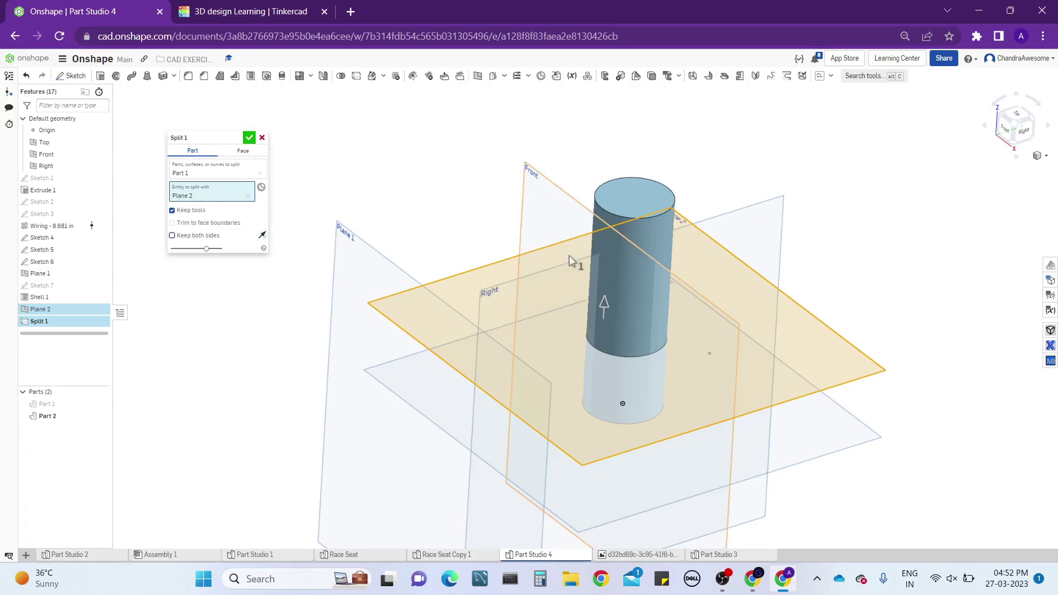
Try the split with Keep both sides off and the kept side flipped to the lower piece, and turn Keep both sides on again
right_drag(577, 262, 659, 296)
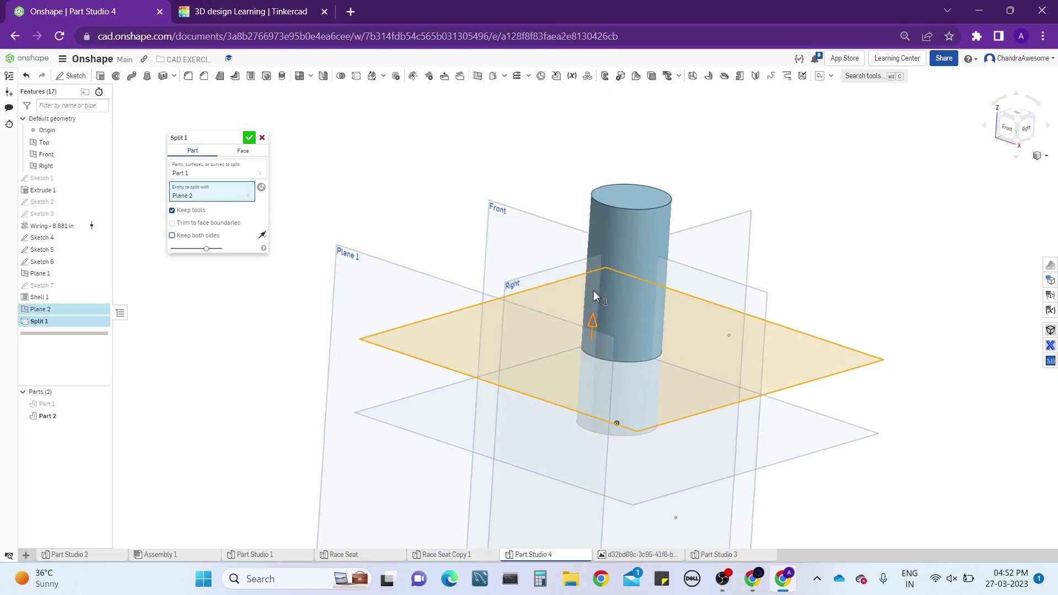
middle_drag(416, 217, 390, 215)
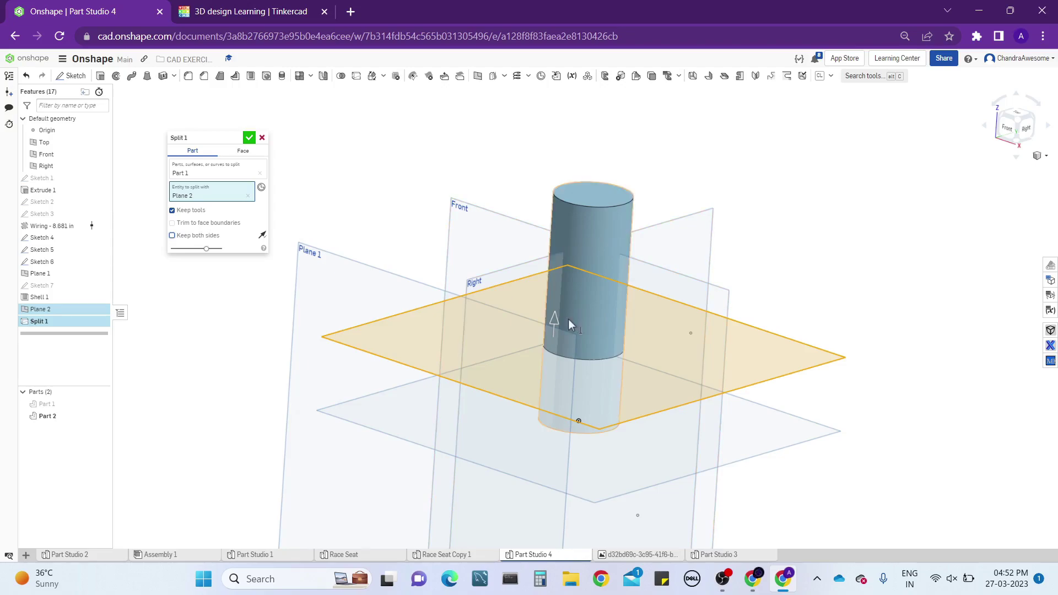
right_drag(567, 323, 567, 323)
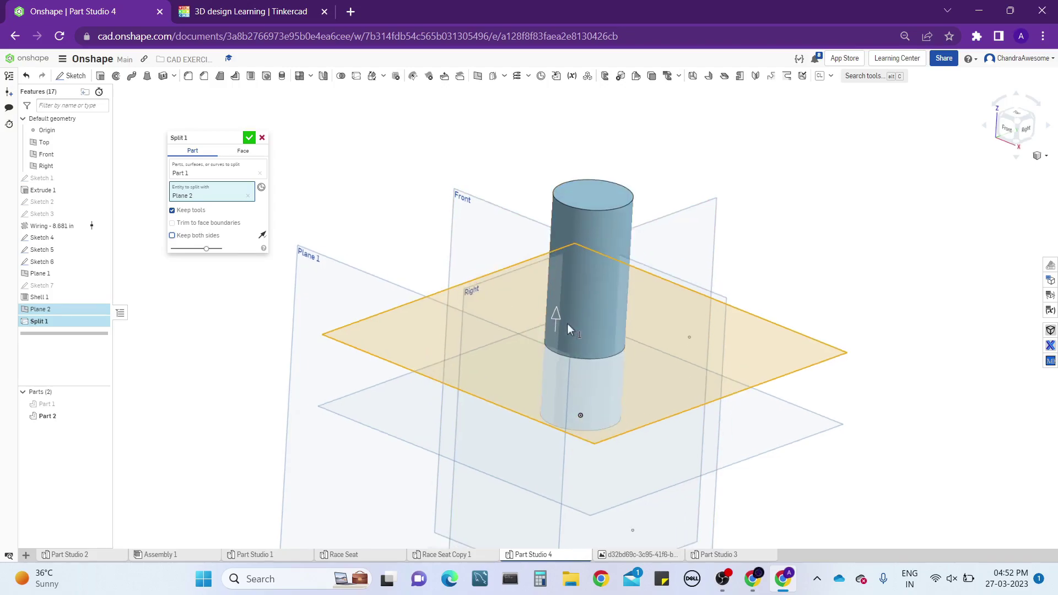
click(262, 236)
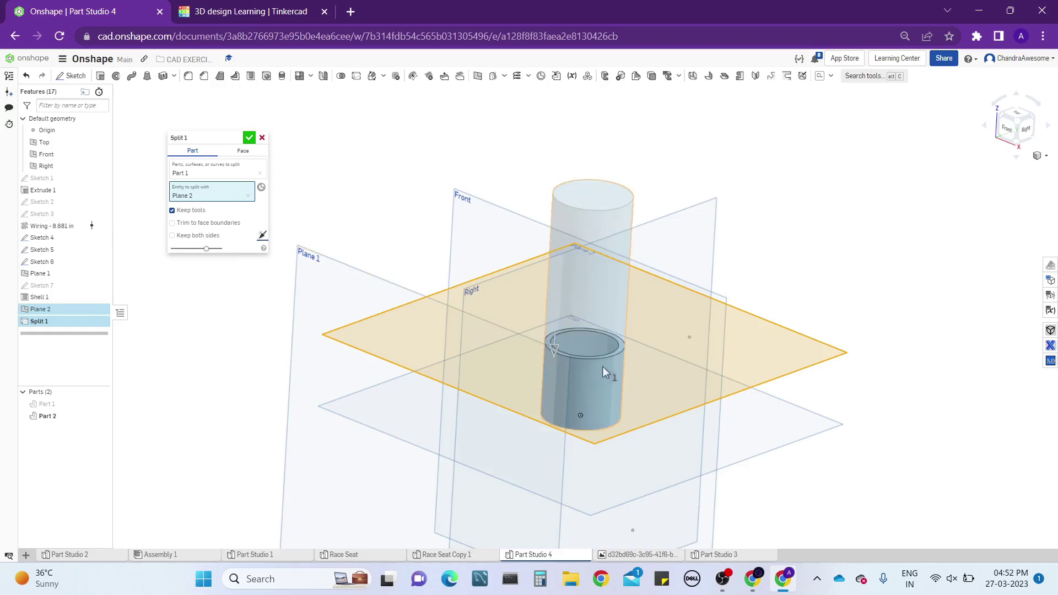
right_drag(602, 366, 602, 366)
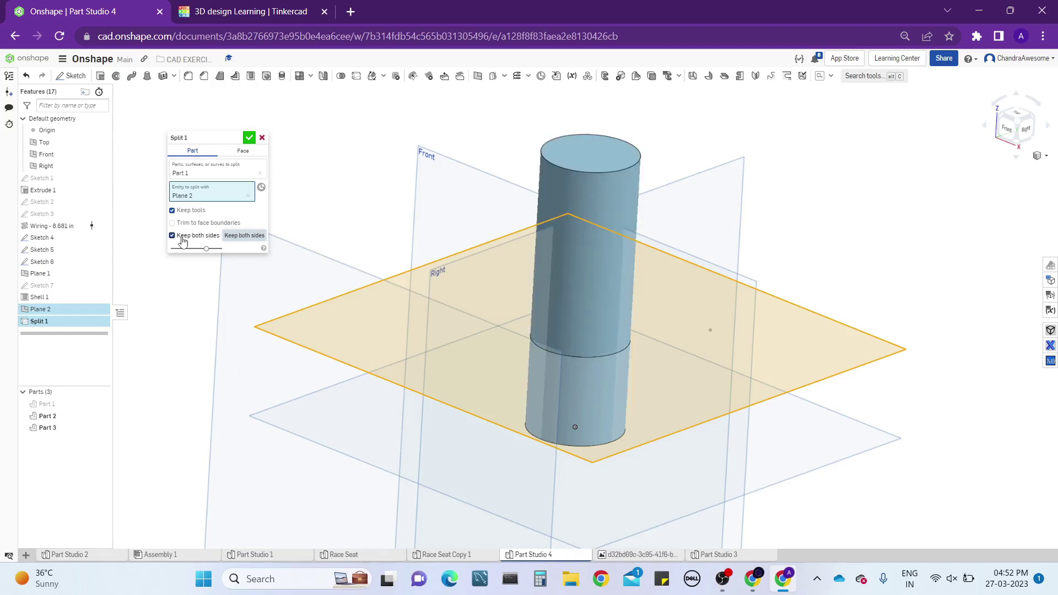
right_drag(736, 259, 712, 284)
mouse_move(444, 198)
right_down()
mouse_move(439, 229)
mouse_move(432, 220)
mouse_move(446, 214)
right_up()
middle_drag(347, 236, 361, 237)
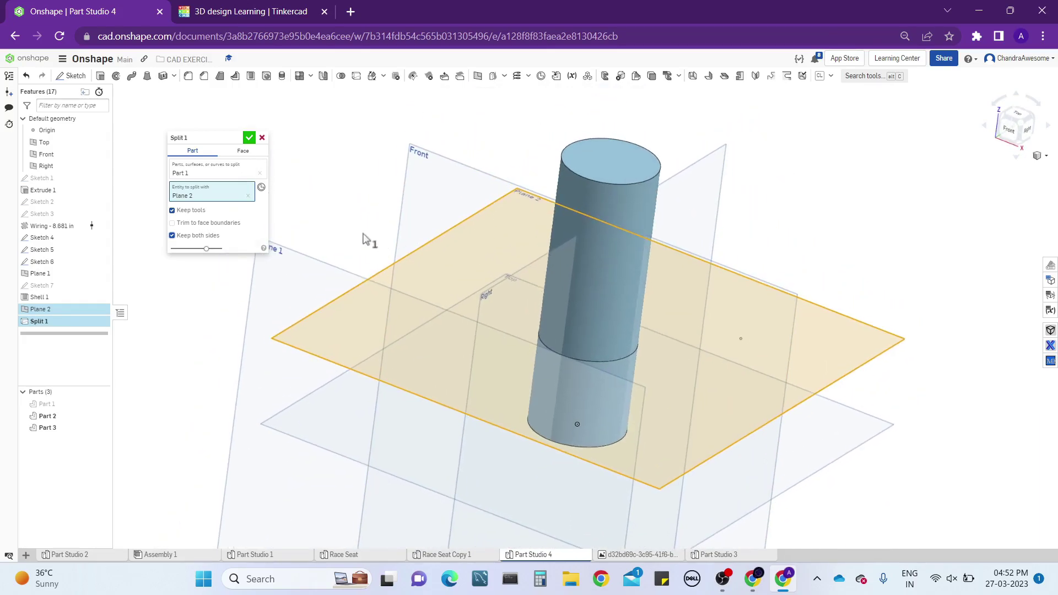
Try the split with Trim to face boundaries on, turn that option off again, and accept the split
click(229, 227)
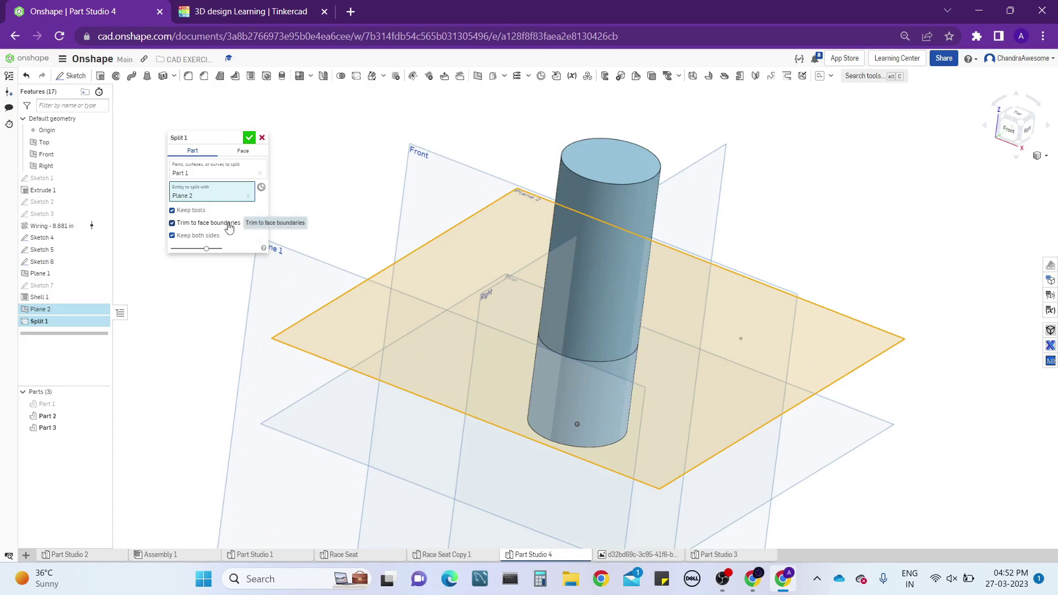
right_drag(772, 211, 689, 198)
click(236, 227)
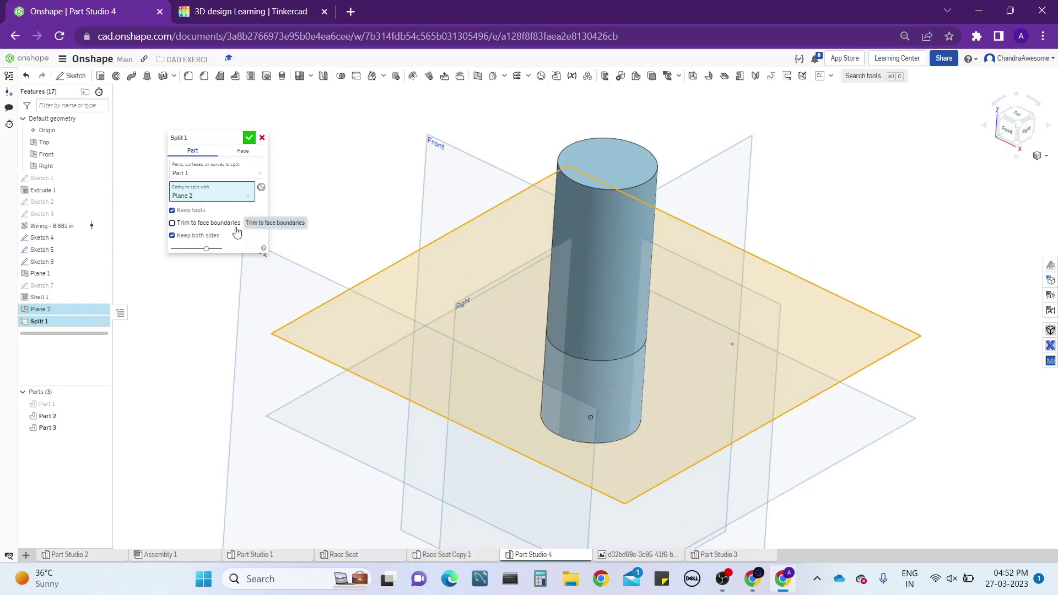
click(236, 227)
scroll(642, 352, up, 5)
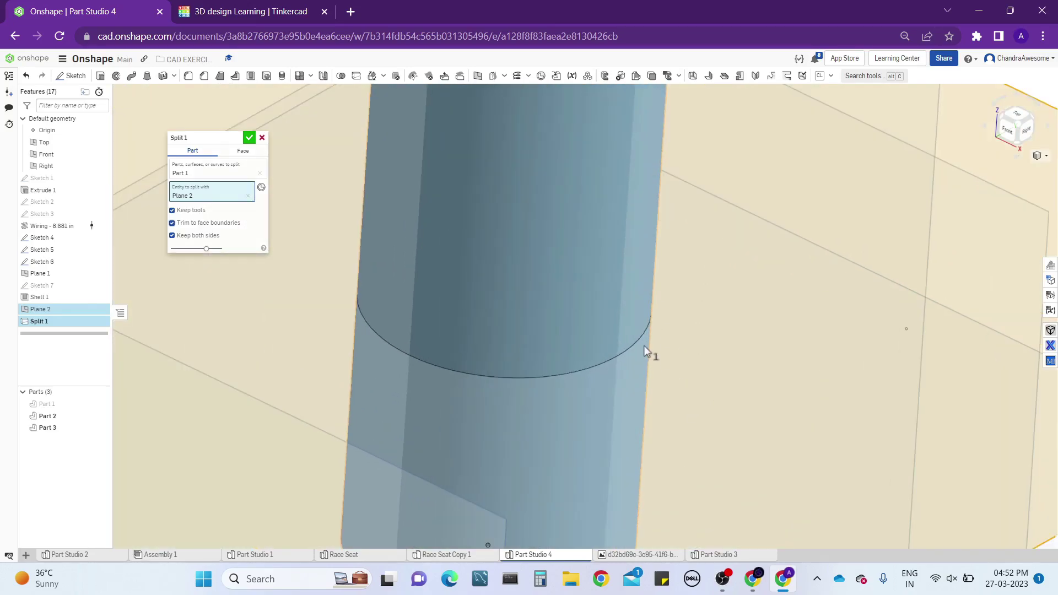
scroll(641, 345, down, 6)
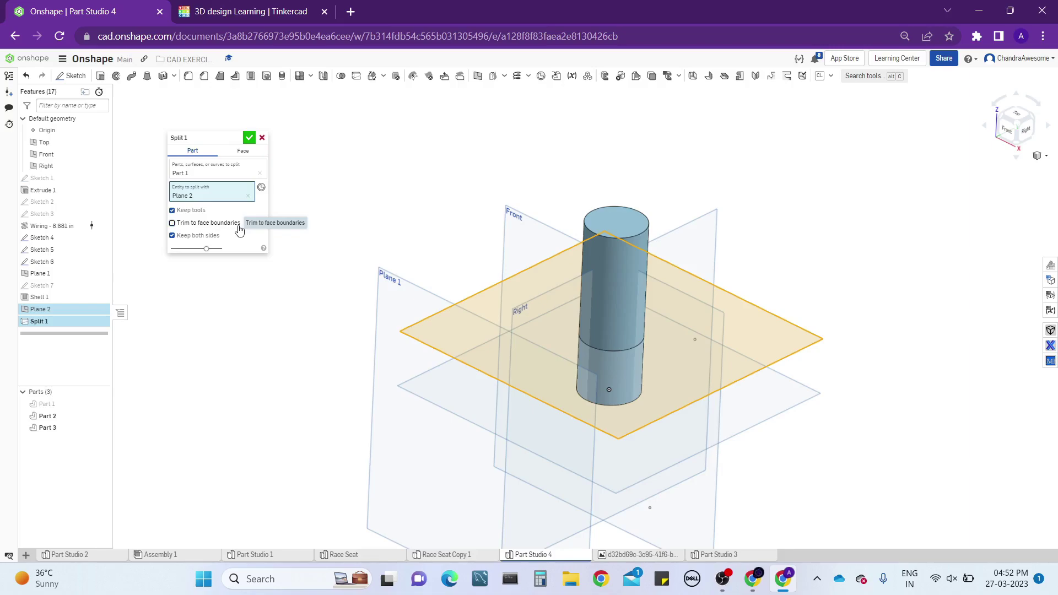
click(250, 138)
Make the upper cylinder piece transparent to examine the hollow lower piece, and end the transparent view
mouse_move(603, 243)
right_down()
mouse_move(638, 176)
mouse_move(610, 251)
right_up()
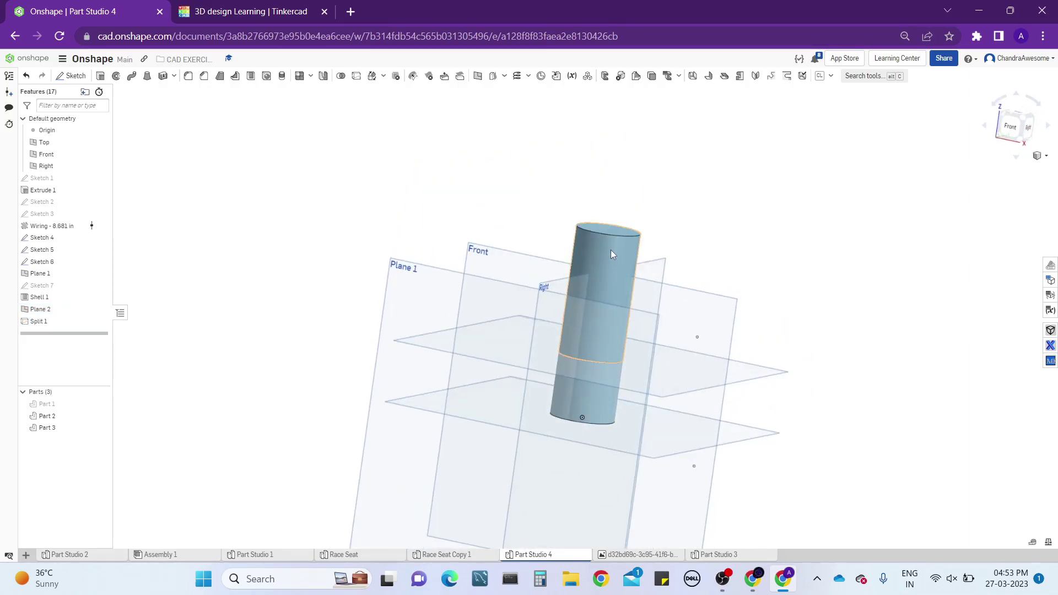
right_click(610, 251)
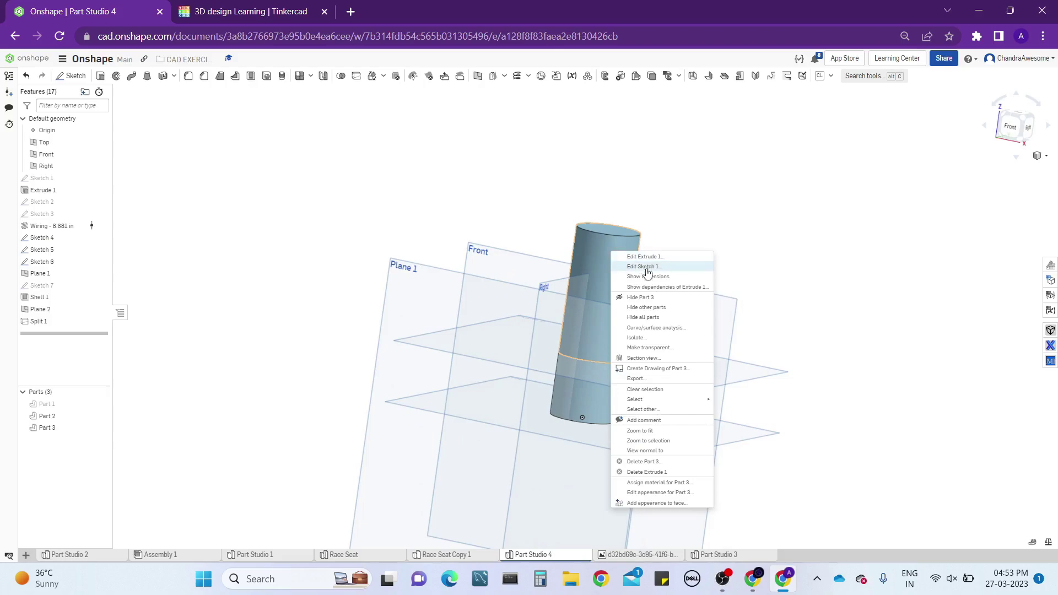
click(694, 352)
right_drag(661, 303, 652, 371)
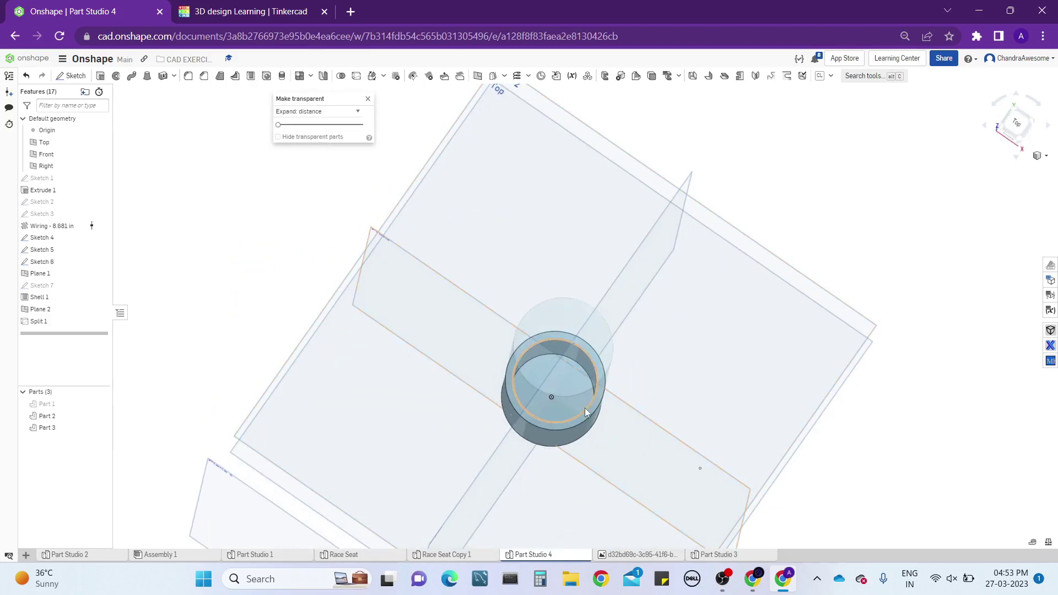
right_drag(583, 381, 606, 163)
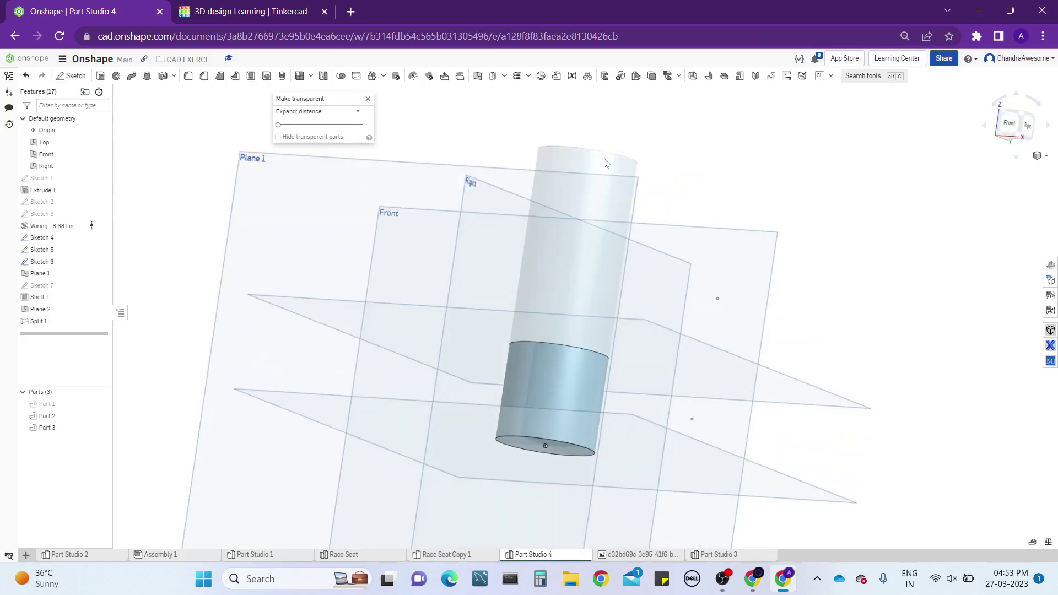
click(607, 177)
click(367, 98)
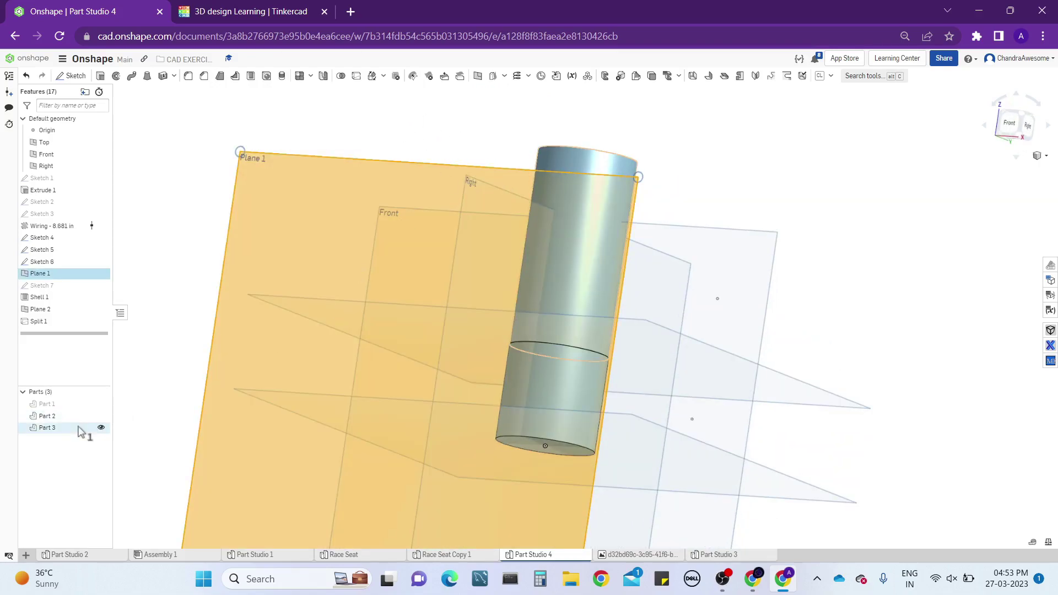
Hide the upper cylinder piece and show it again, and clear the selection of Plane 1
click(101, 428)
click(100, 428)
scroll(678, 307, down, 5)
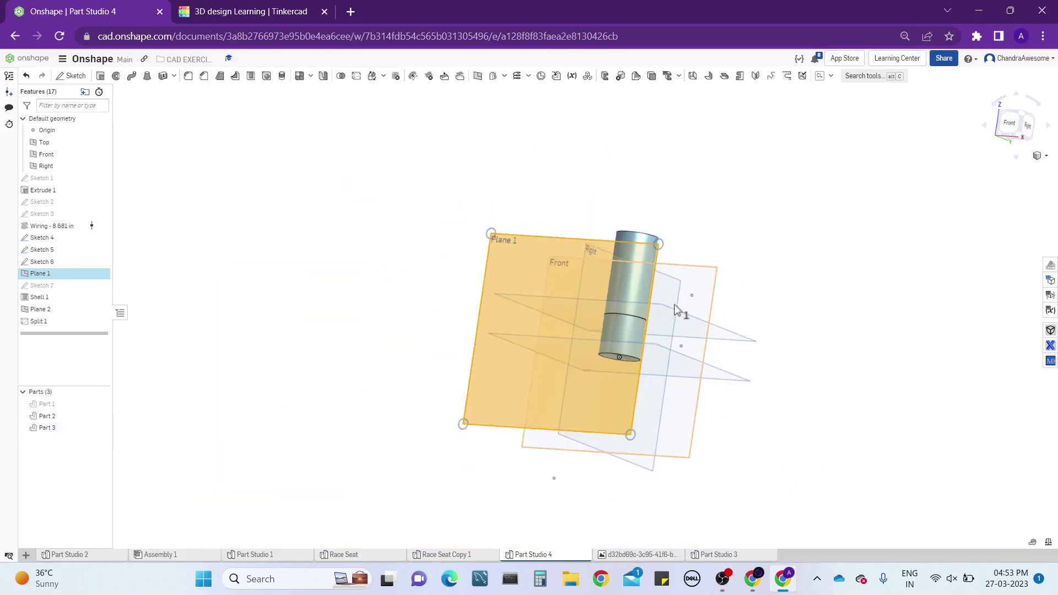
right_drag(678, 307, 802, 194)
click(801, 194)
mouse_move(768, 231)
right_down()
mouse_move(746, 236)
mouse_move(744, 333)
mouse_move(753, 208)
mouse_move(761, 231)
right_up()
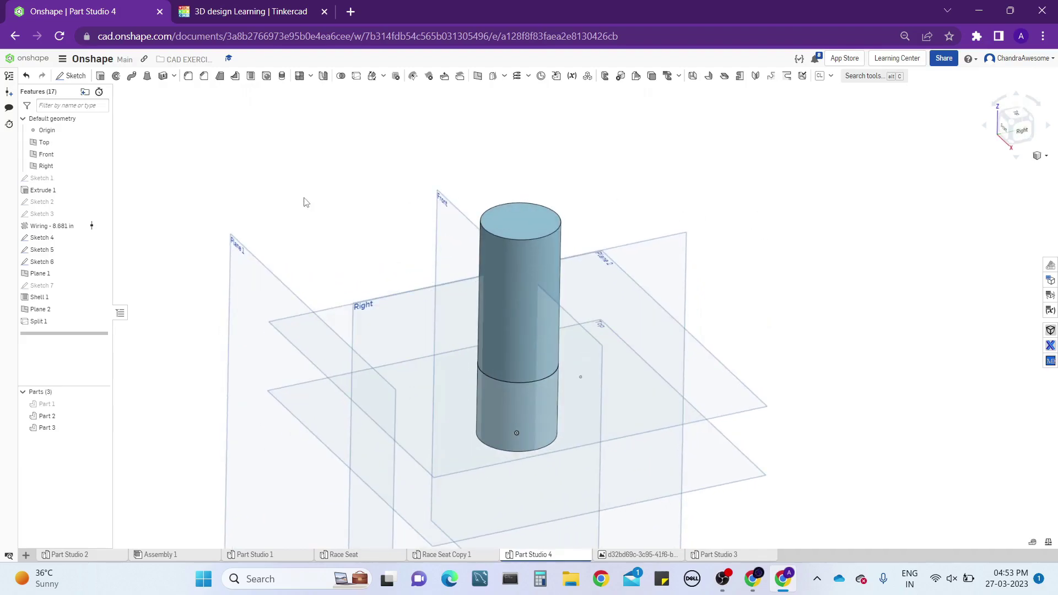
Reopen the split for editing and change its type from Part to Face
click(88, 322)
right_click(89, 324)
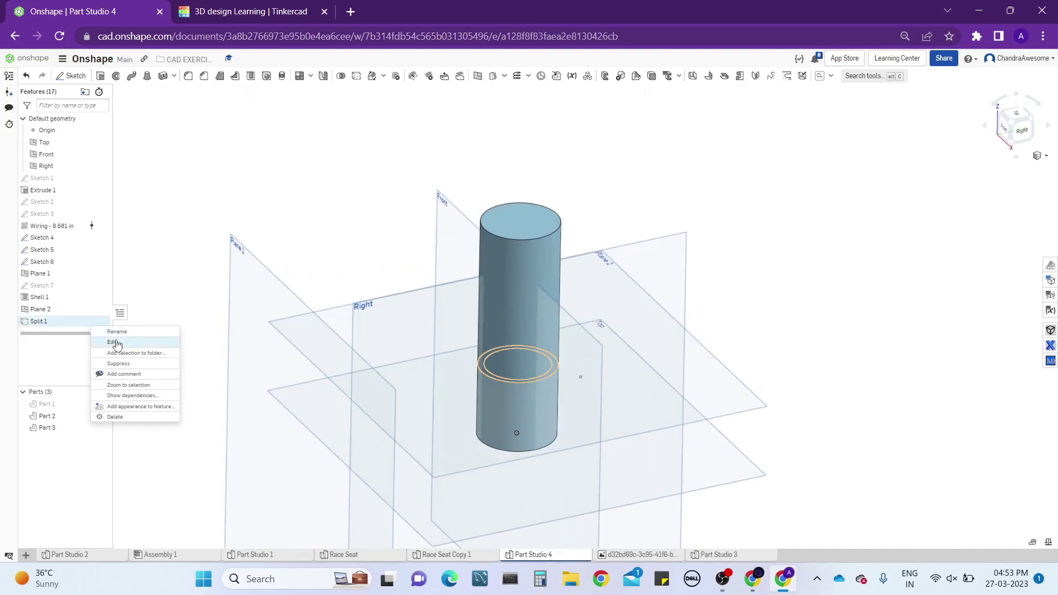
click(115, 343)
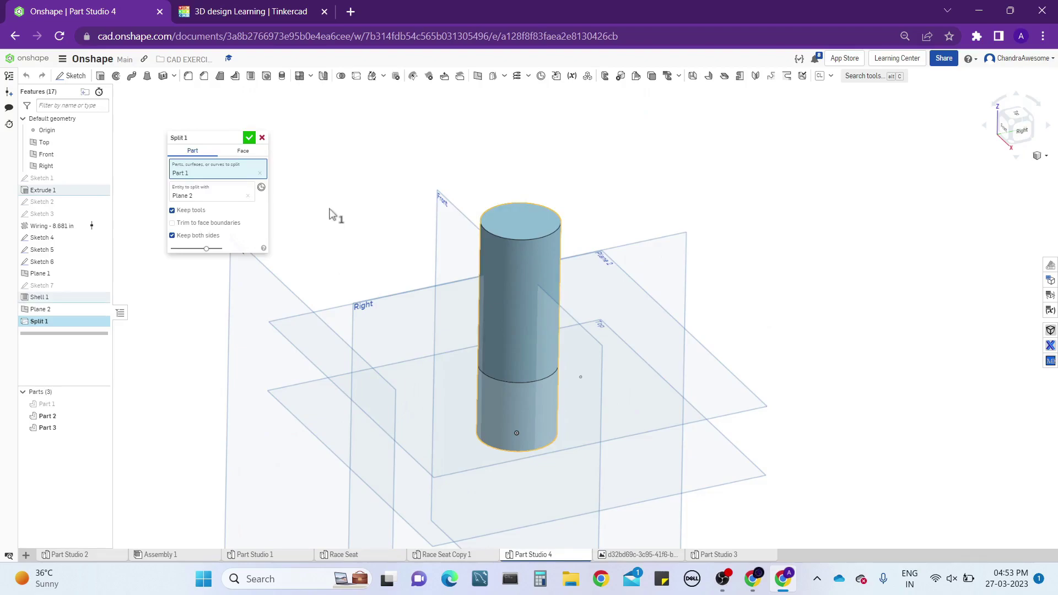
click(239, 152)
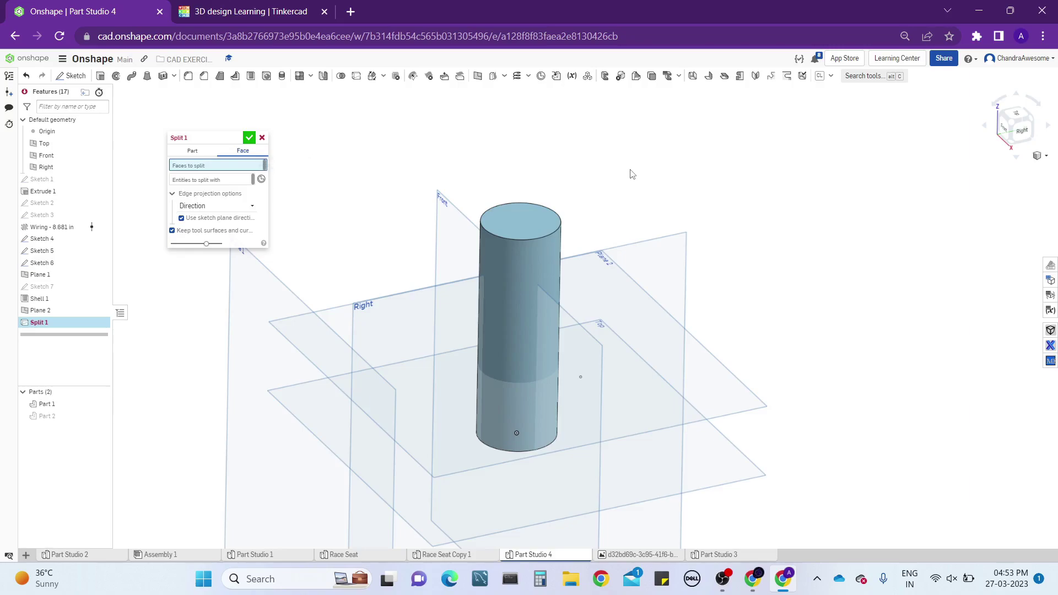
middle_drag(632, 174, 631, 158)
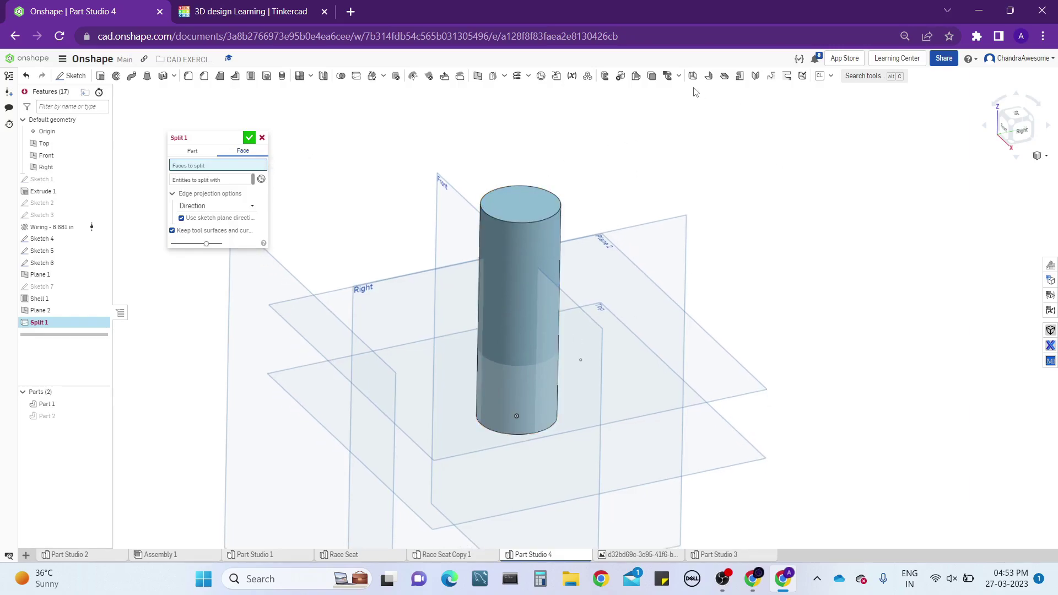
mouse_move(613, 117)
right_down()
mouse_move(632, 110)
mouse_move(626, 121)
right_up()
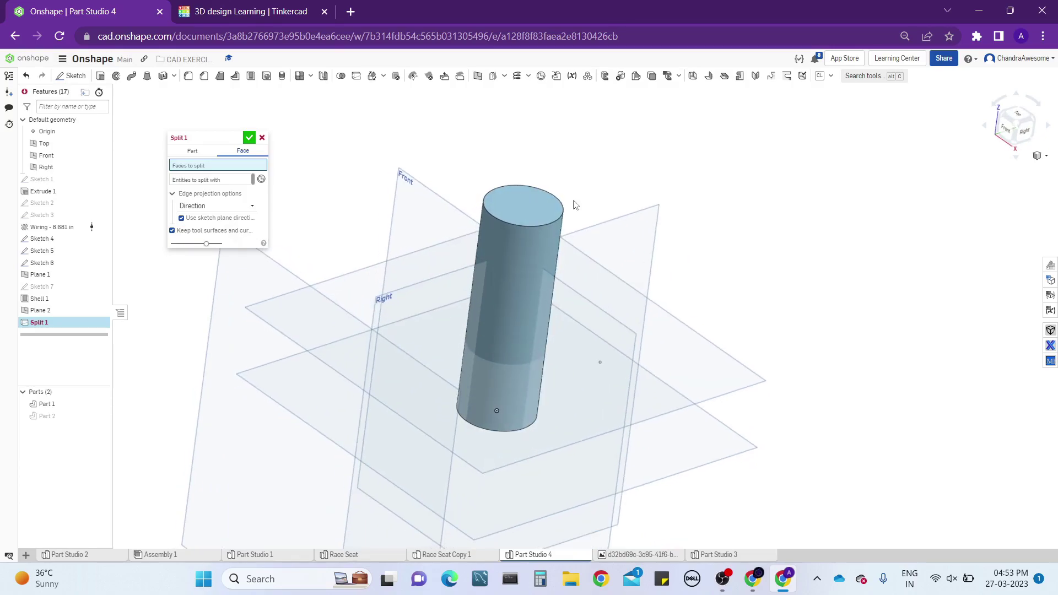
Split the cylinder's outer side face with Plane 2, keeping tool surfaces and curves, and accept the split
click(537, 253)
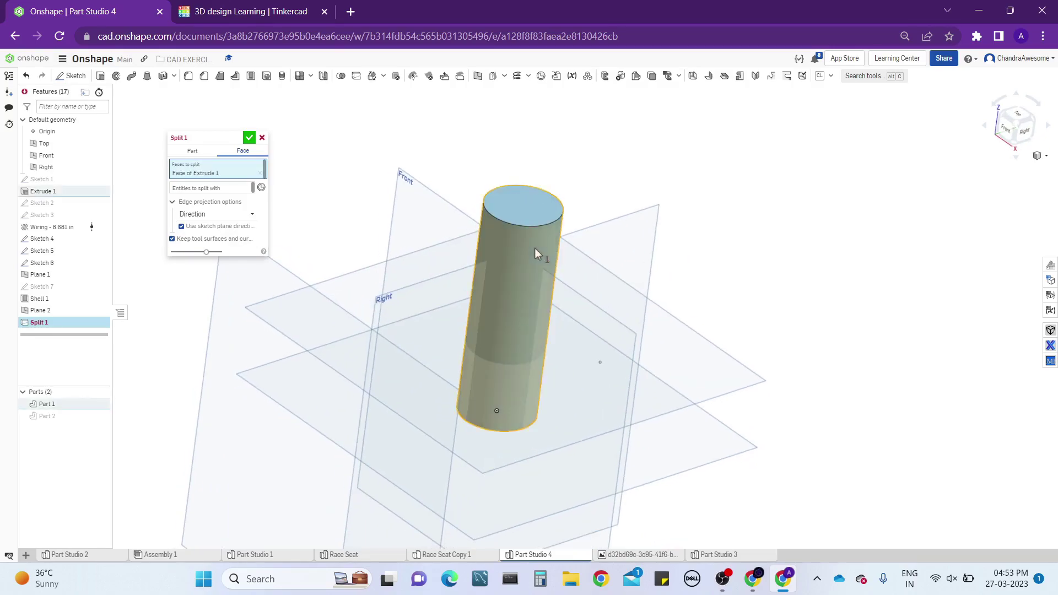
click(244, 190)
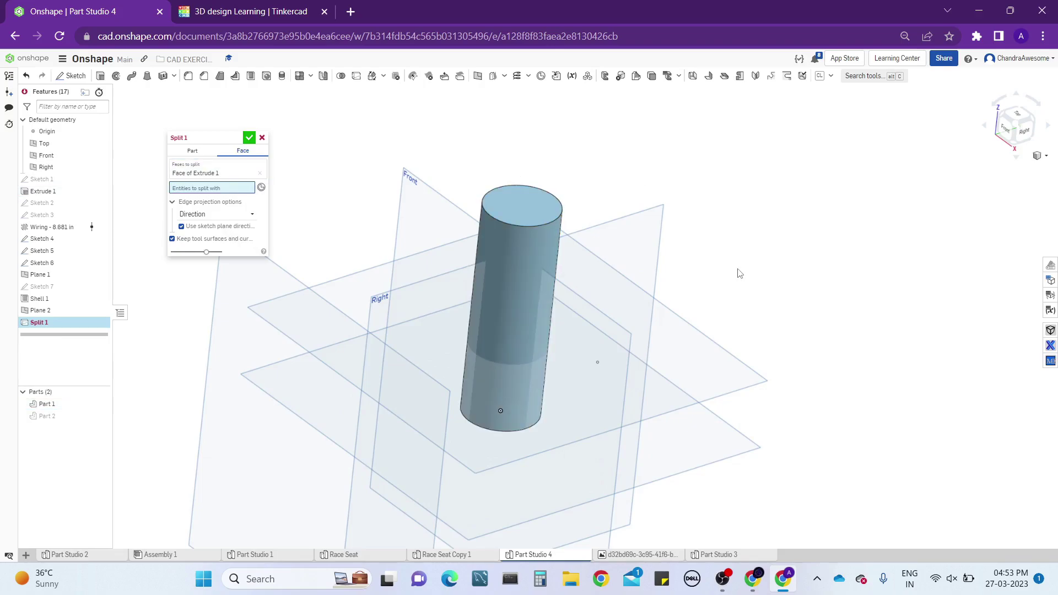
right_drag(739, 274, 739, 369)
click(737, 389)
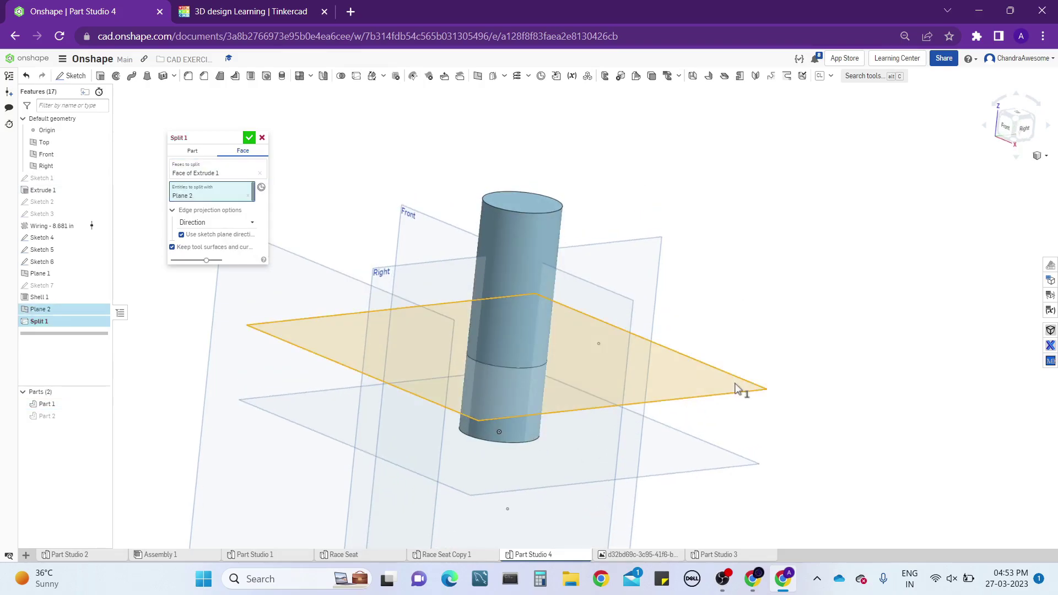
scroll(531, 380, up, 5)
right_drag(532, 375, 578, 278)
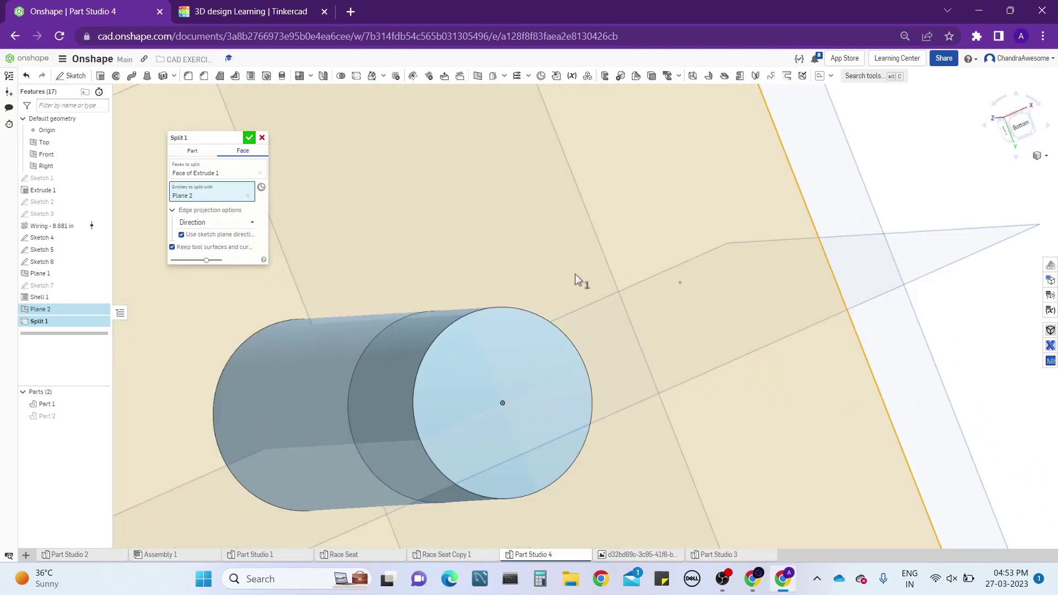
key(shift+7)
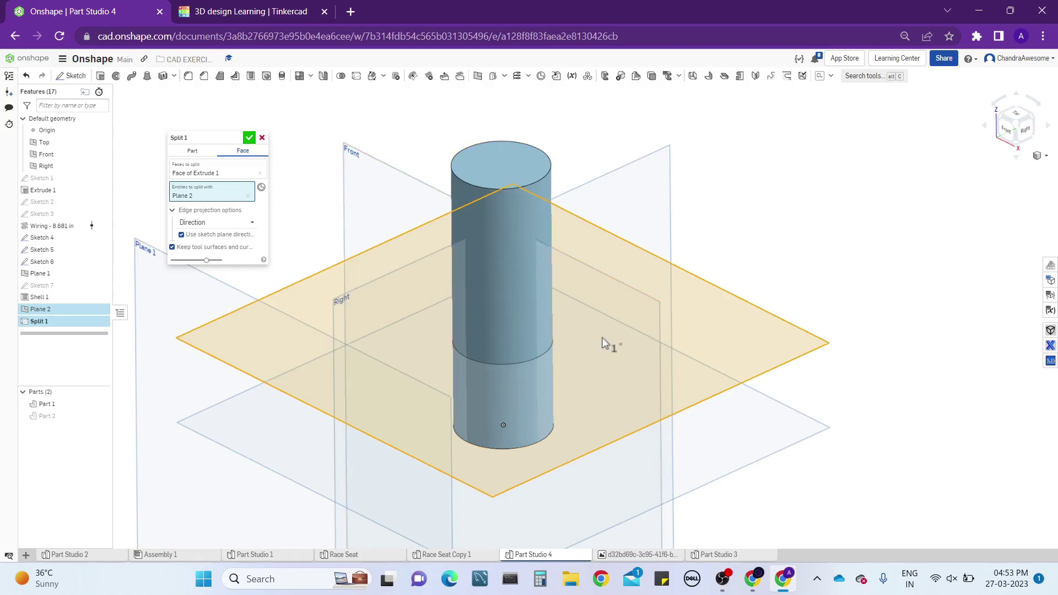
mouse_move(602, 337)
right_down()
mouse_move(618, 302)
mouse_move(605, 345)
right_up()
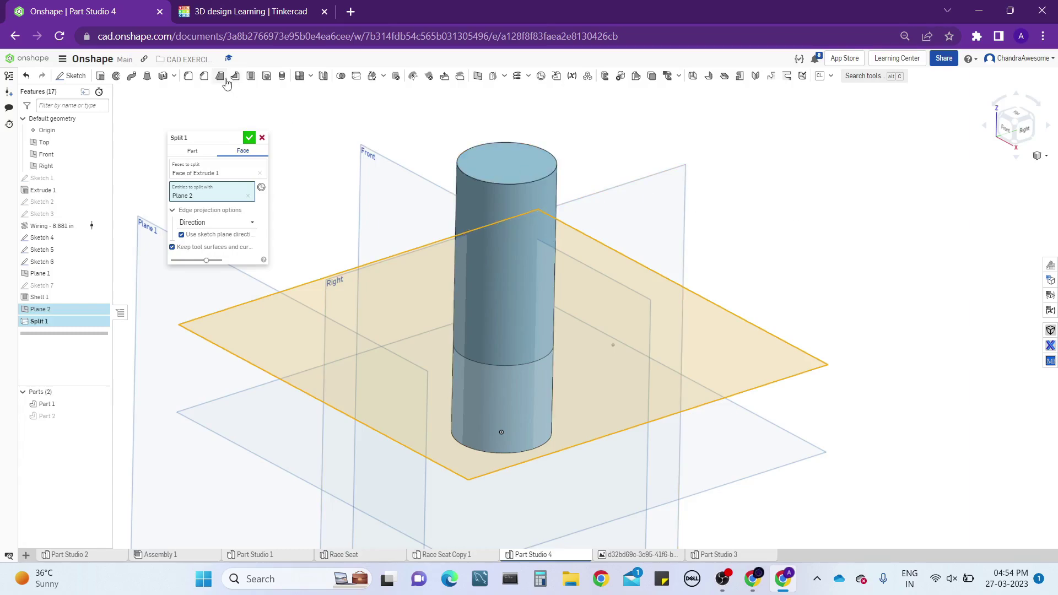
scroll(821, 187, down, 2)
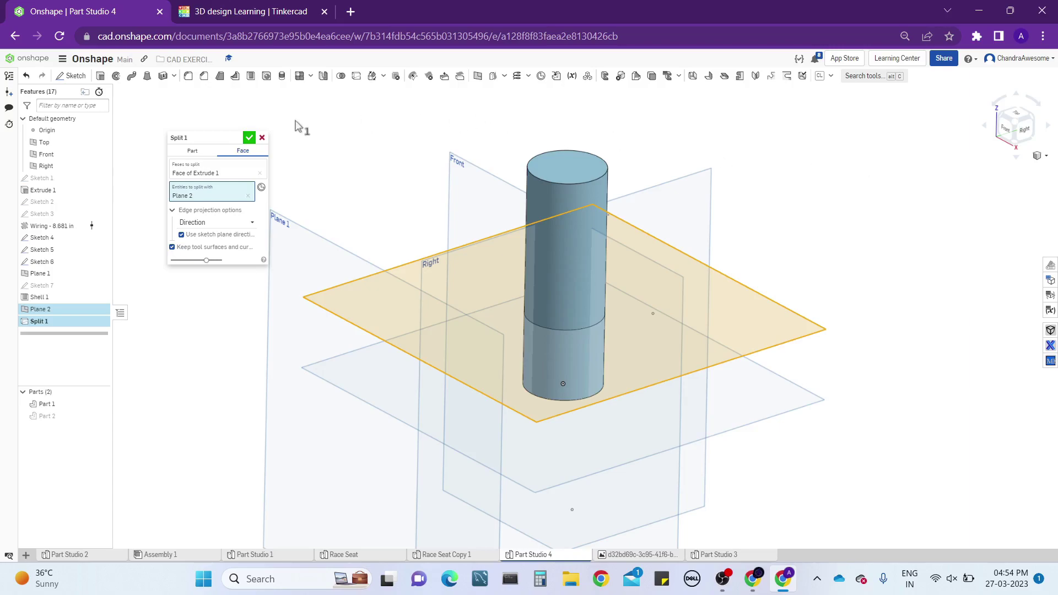
click(249, 137)
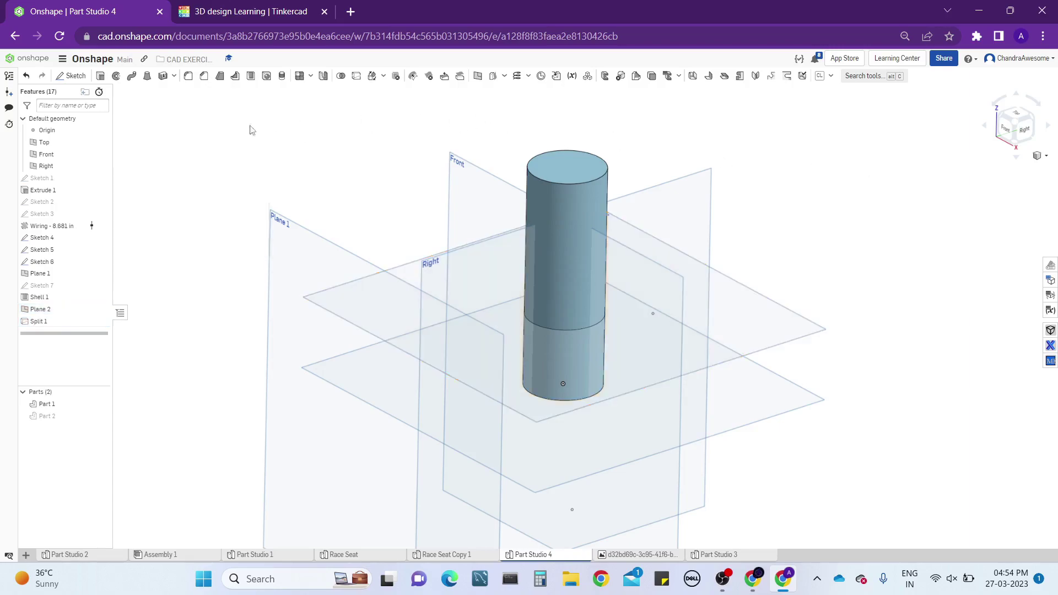
Examine the Draft feature's parting line settings and its one-sided, symmetric and two-sided choices, and cancel the draft
click(219, 75)
click(238, 152)
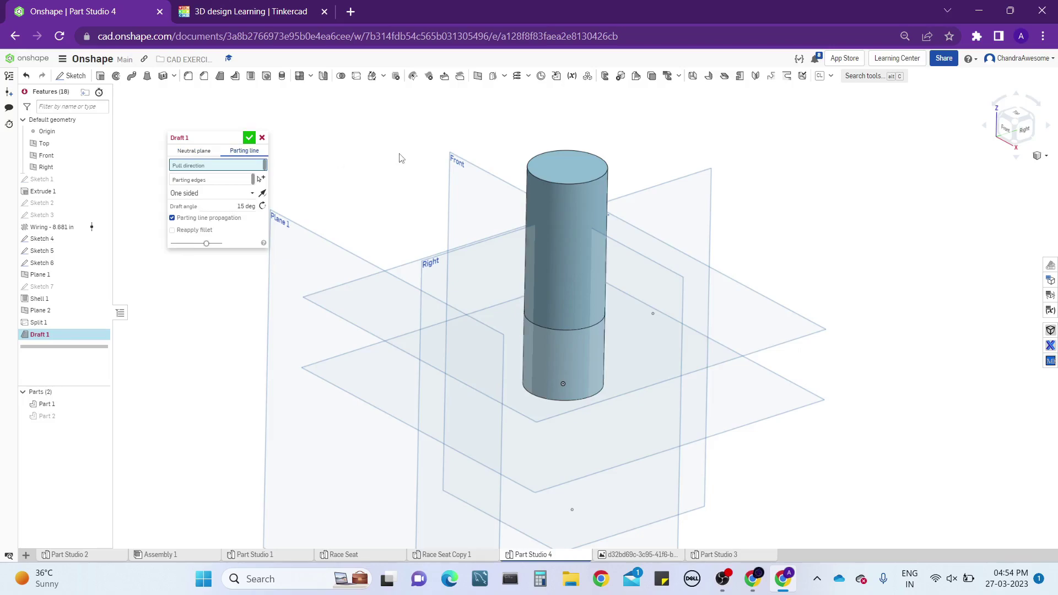
click(248, 194)
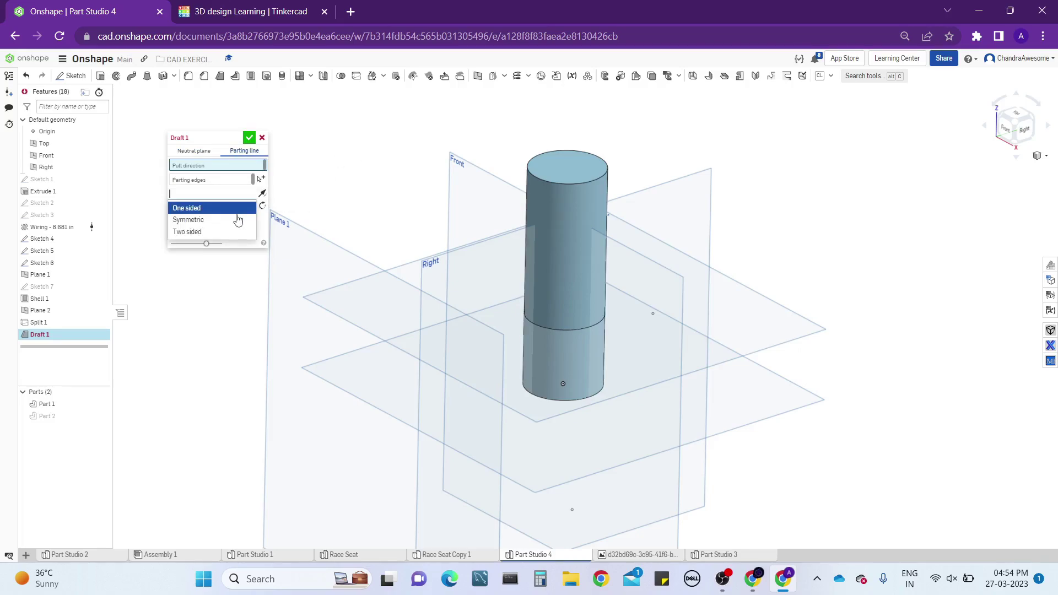
click(329, 198)
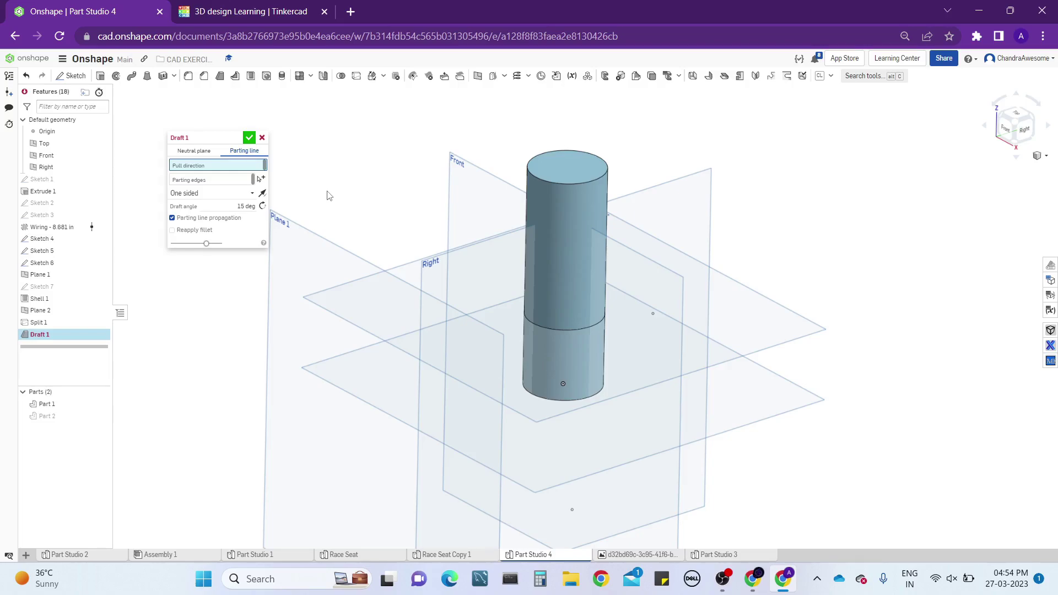
click(262, 138)
Examine the cylinder's upper side face and the split line separating it from the lower face
right_click(113, 315)
click(290, 254)
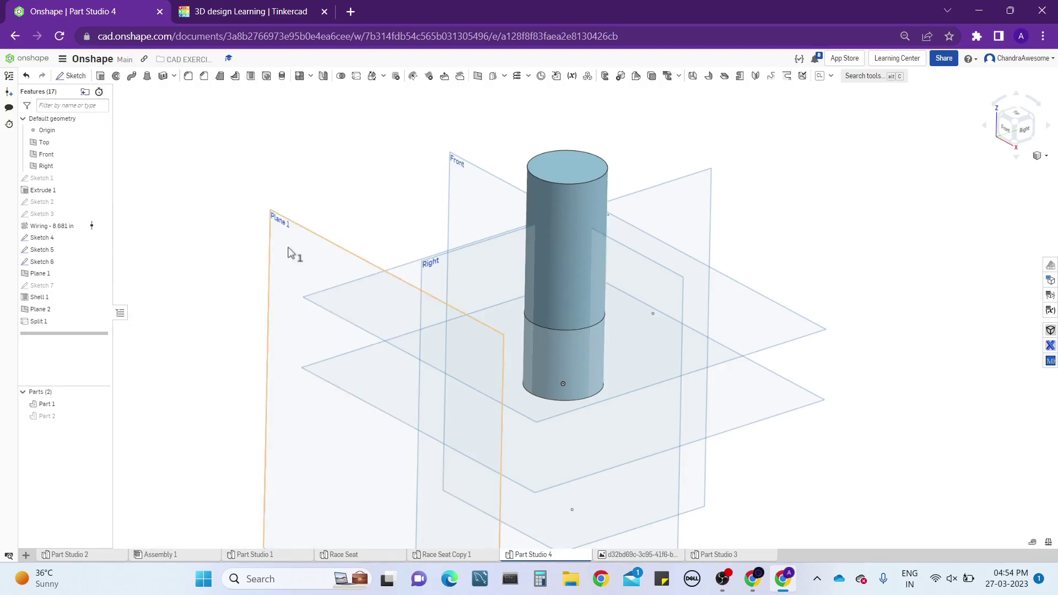
click(290, 254)
click(201, 167)
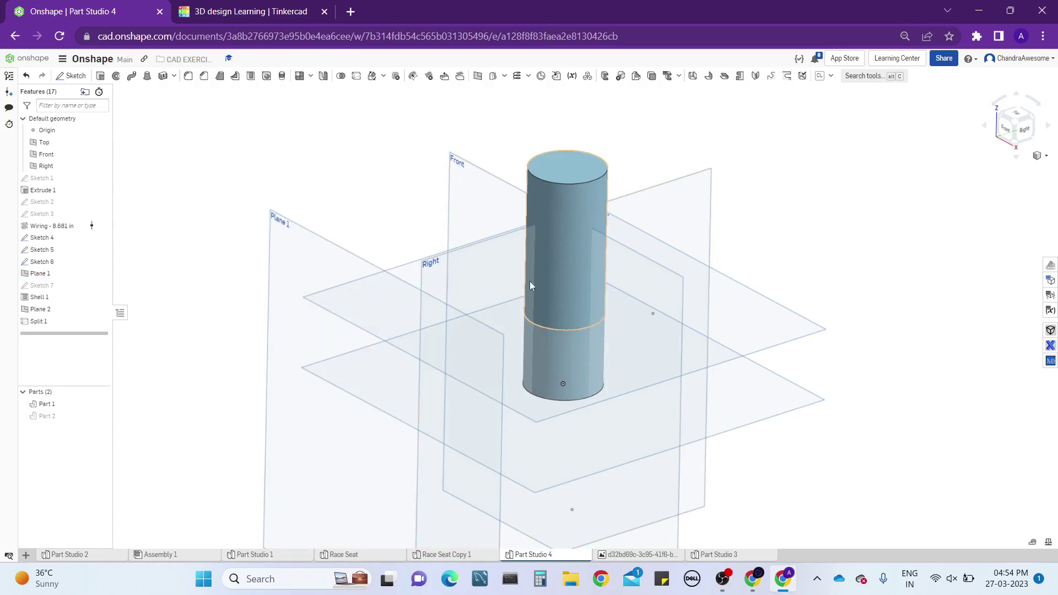
click(590, 276)
right_drag(591, 275, 570, 326)
click(295, 128)
scroll(569, 322, up, 3)
scroll(569, 314, down, 3)
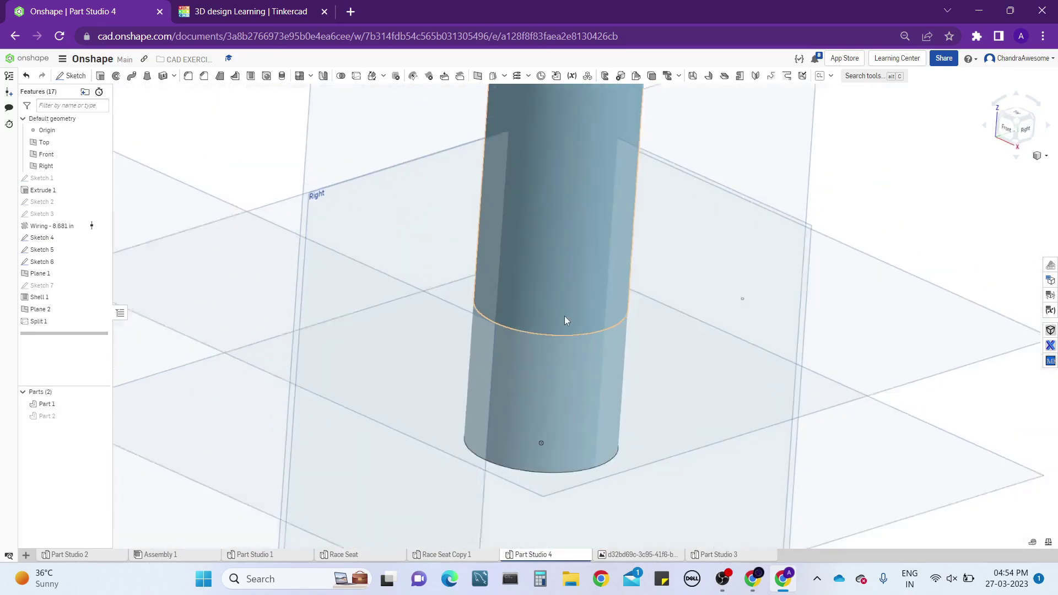
scroll(551, 170, up, 2)
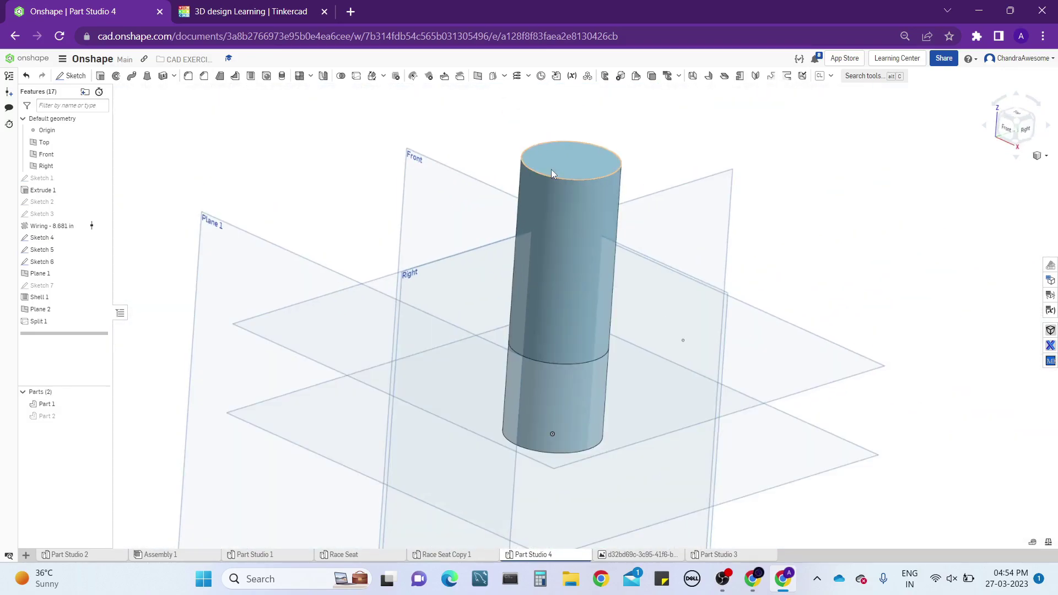
Try an orange face appearance (#F88701) on the cylinder's lower side face, and cancel it
right_drag(557, 283, 601, 365)
click(584, 396)
right_drag(505, 256, 541, 310)
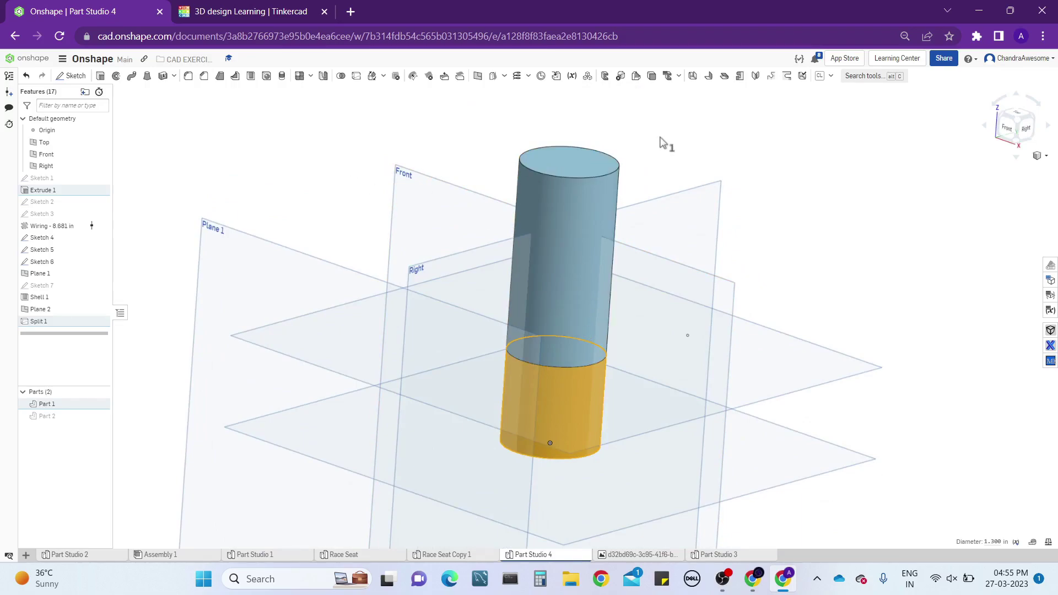
right_click(565, 416)
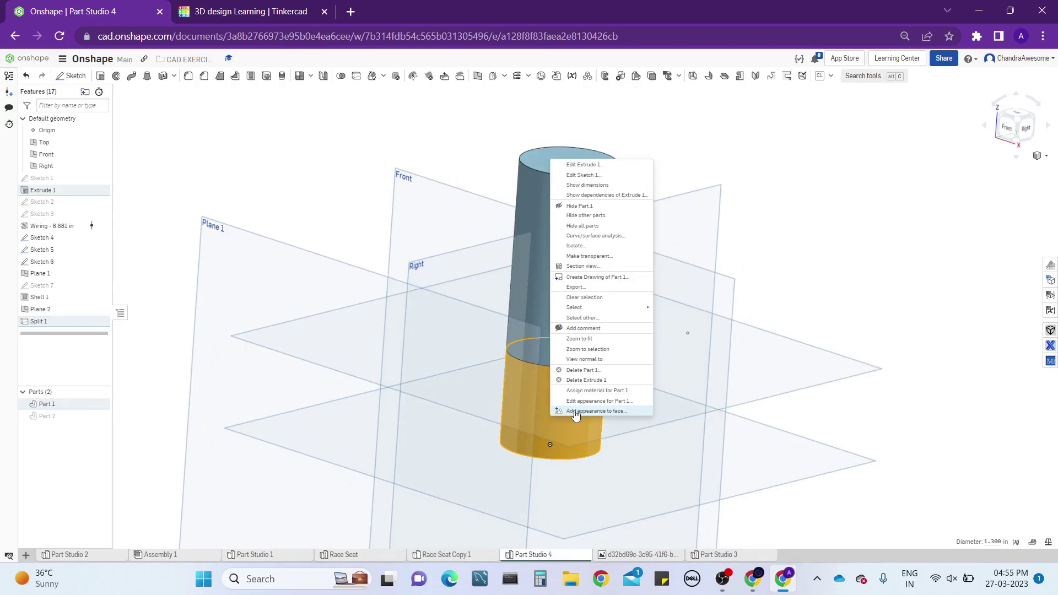
click(598, 411)
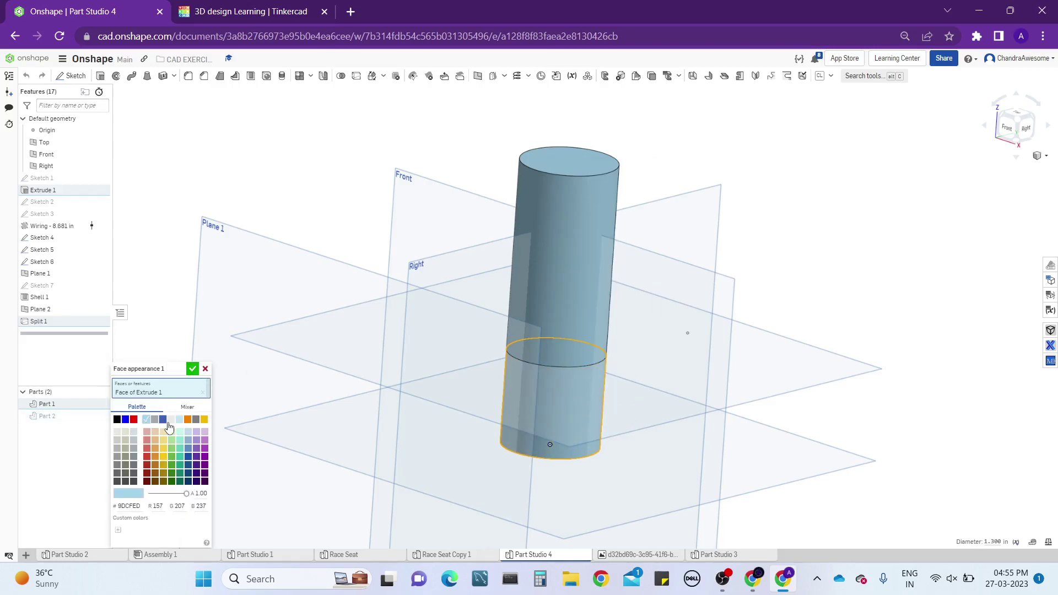
click(188, 419)
right_drag(461, 419, 265, 382)
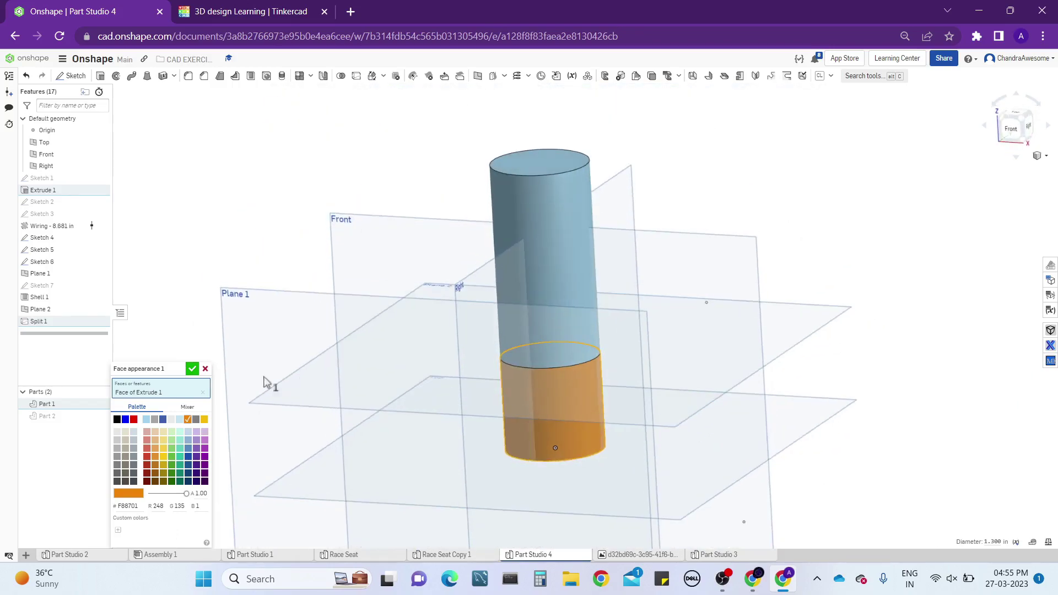
click(205, 368)
mouse_move(604, 362)
right_down()
mouse_move(633, 296)
mouse_move(611, 365)
right_up()
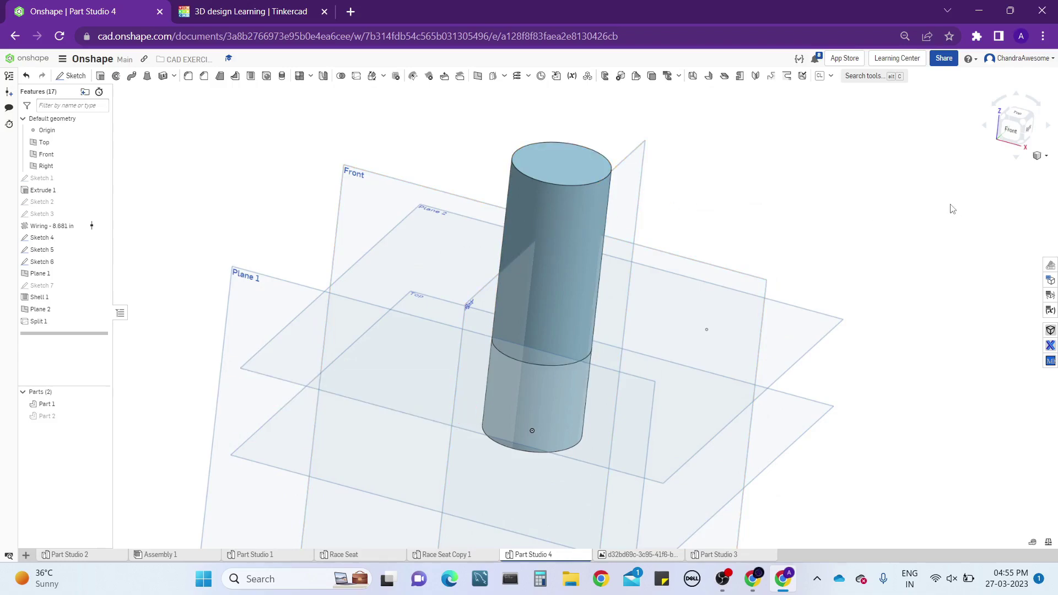
right_drag(817, 130, 697, 185)
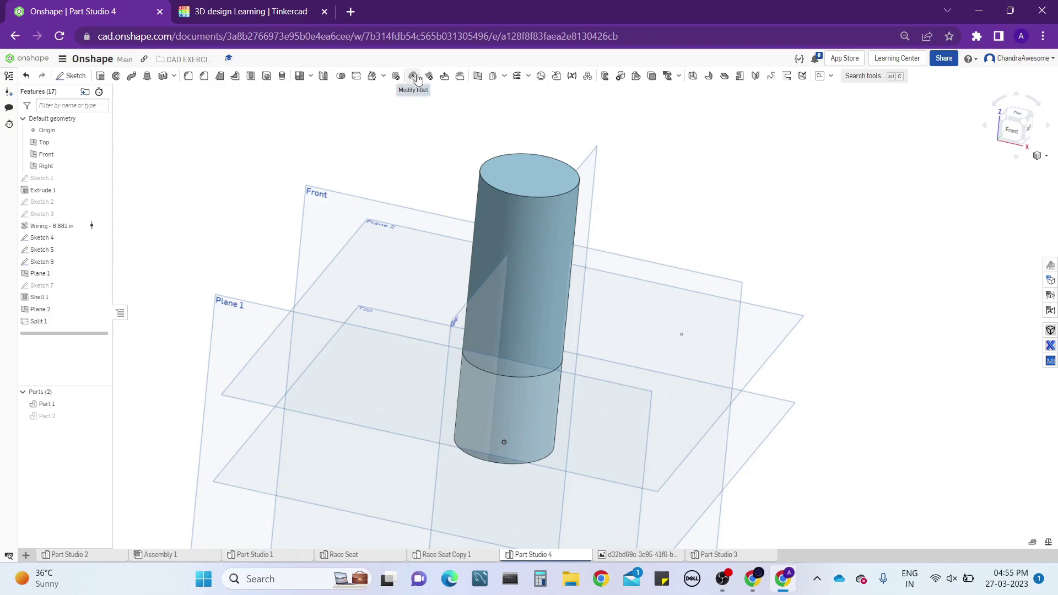
click(504, 76)
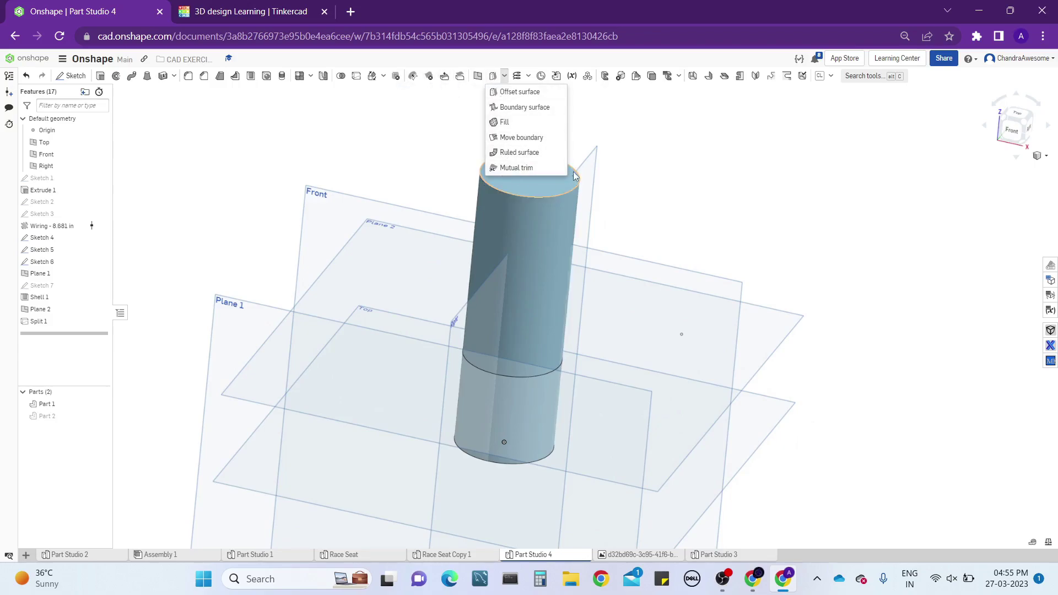
click(426, 146)
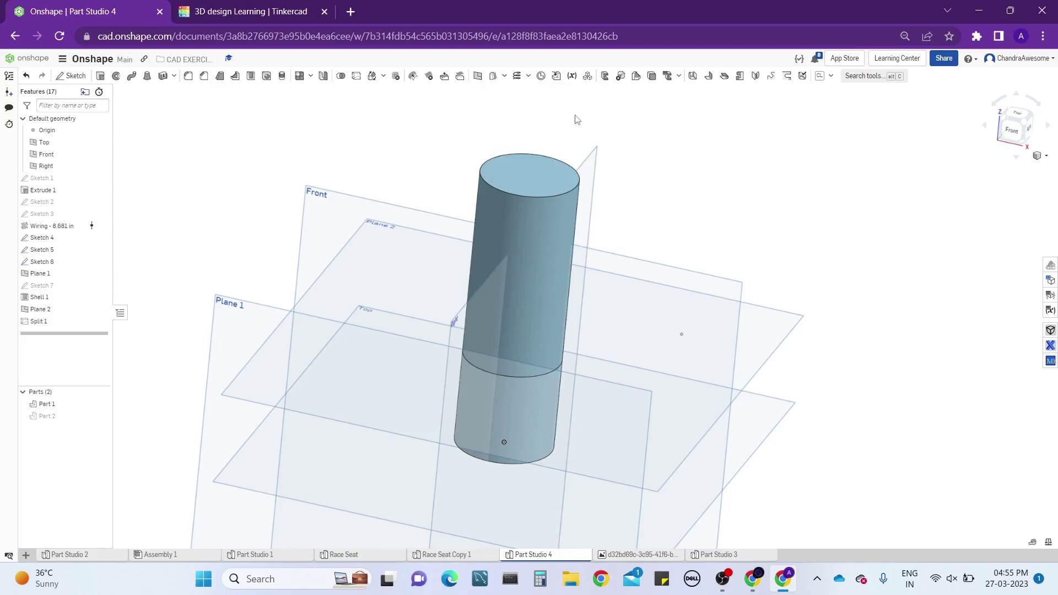
right_drag(577, 119, 592, 185)
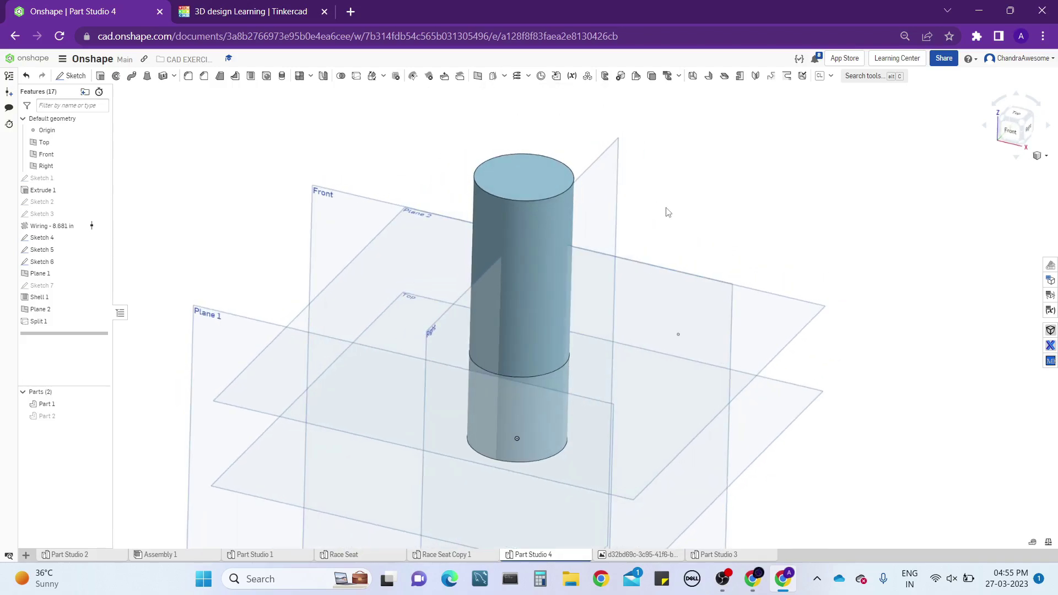
right_drag(669, 211, 667, 213)
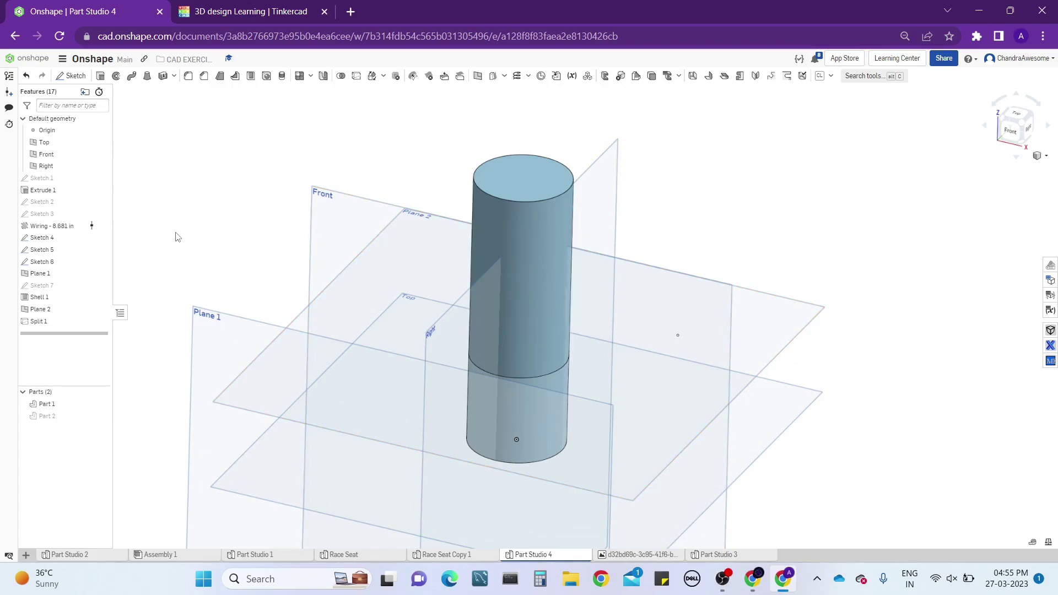
Reopen Split 1 for editing, examine its edge projection choices, and turn off the use of the sketch plane direction
right_click(82, 323)
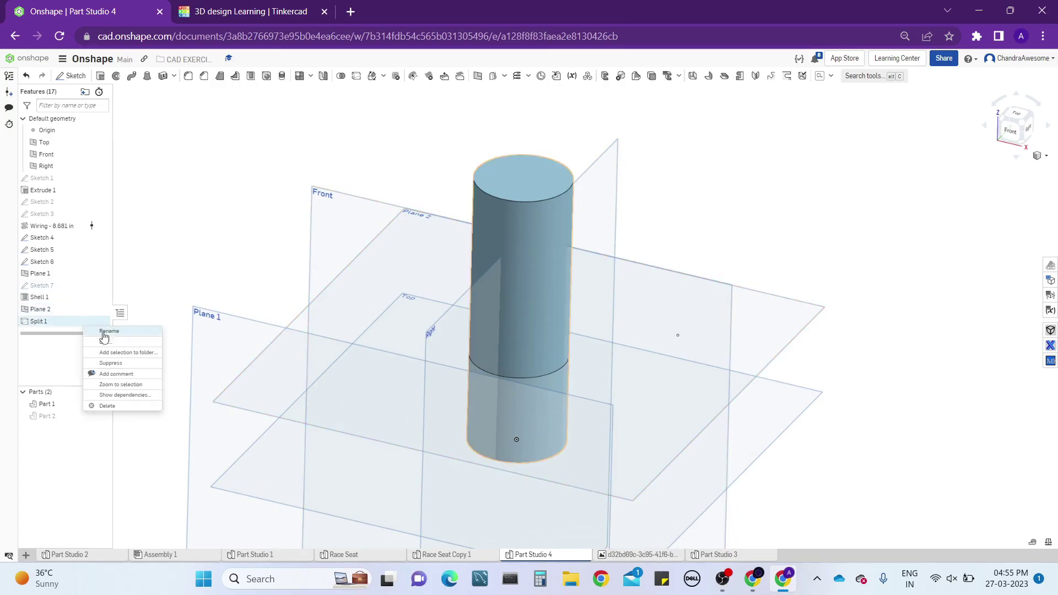
click(105, 341)
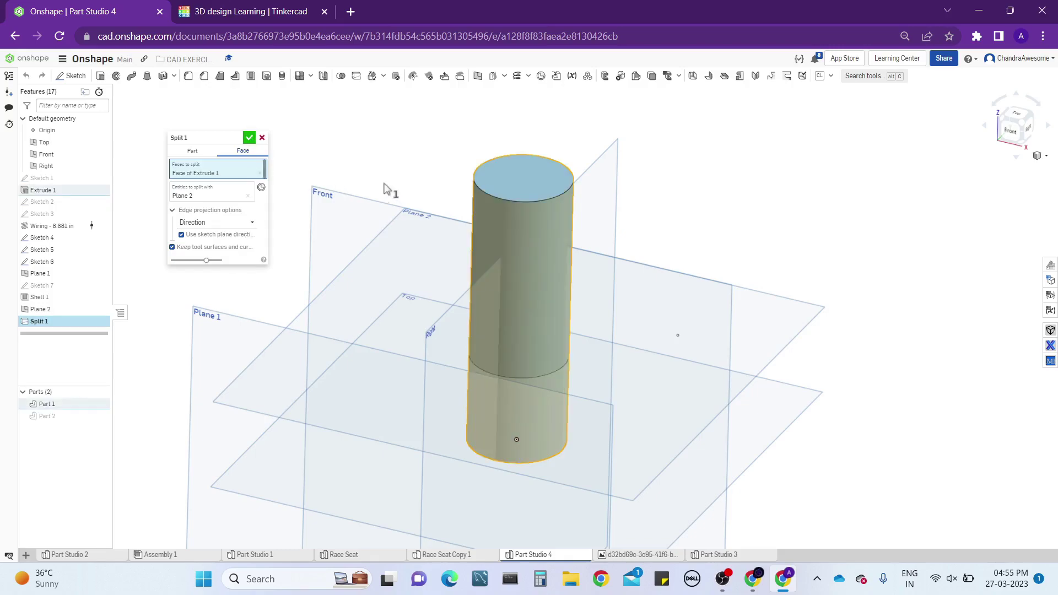
middle_drag(385, 191, 400, 161)
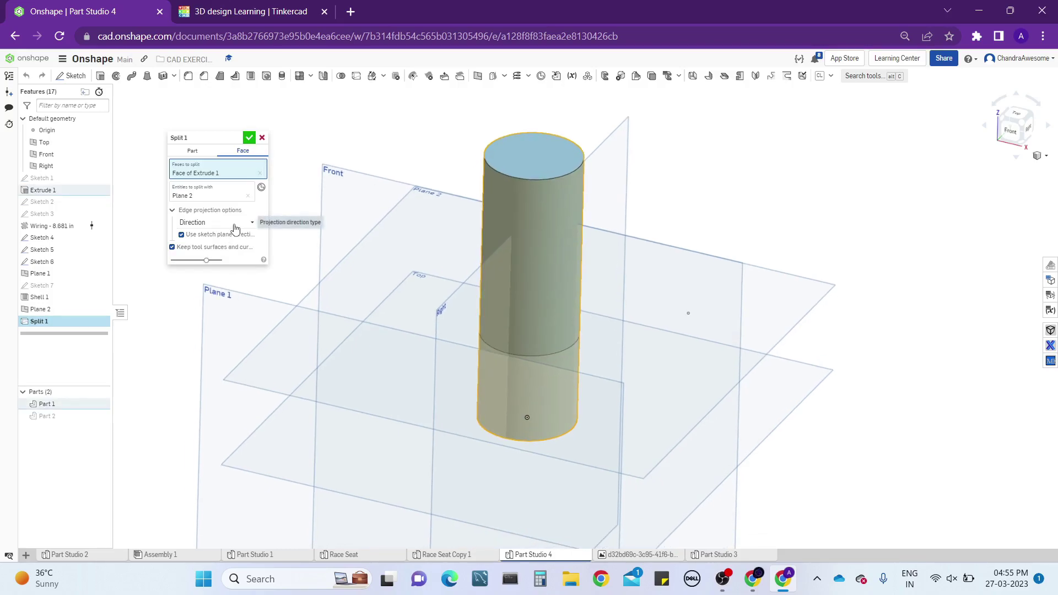
click(235, 226)
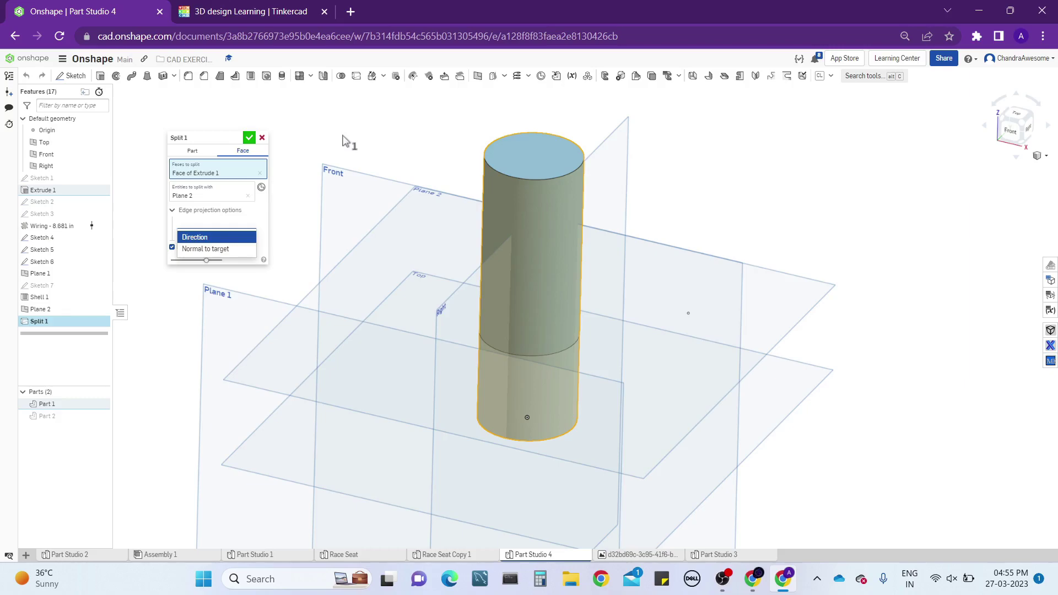
click(306, 194)
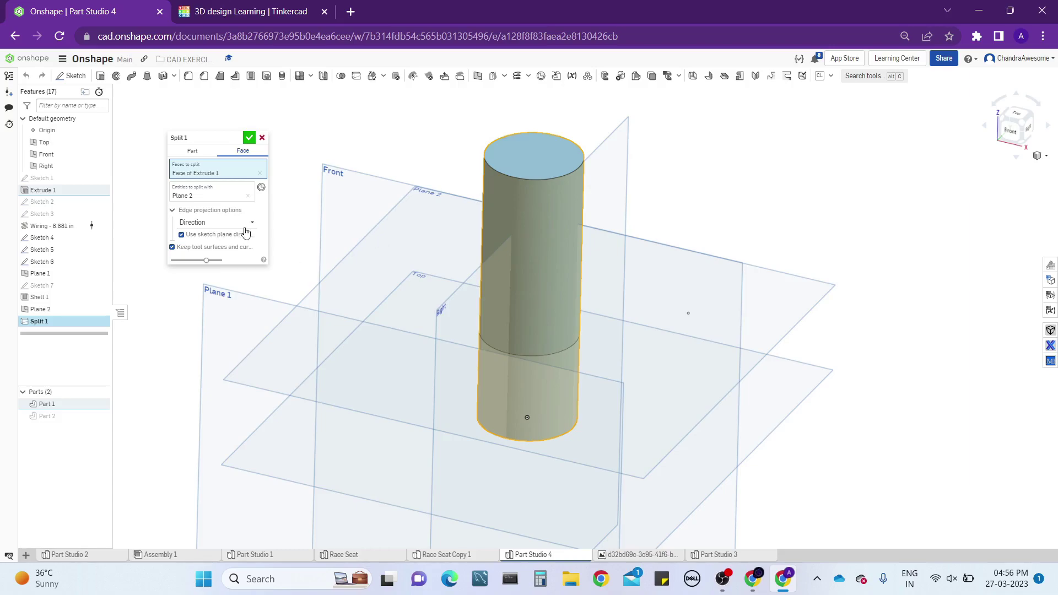
click(182, 235)
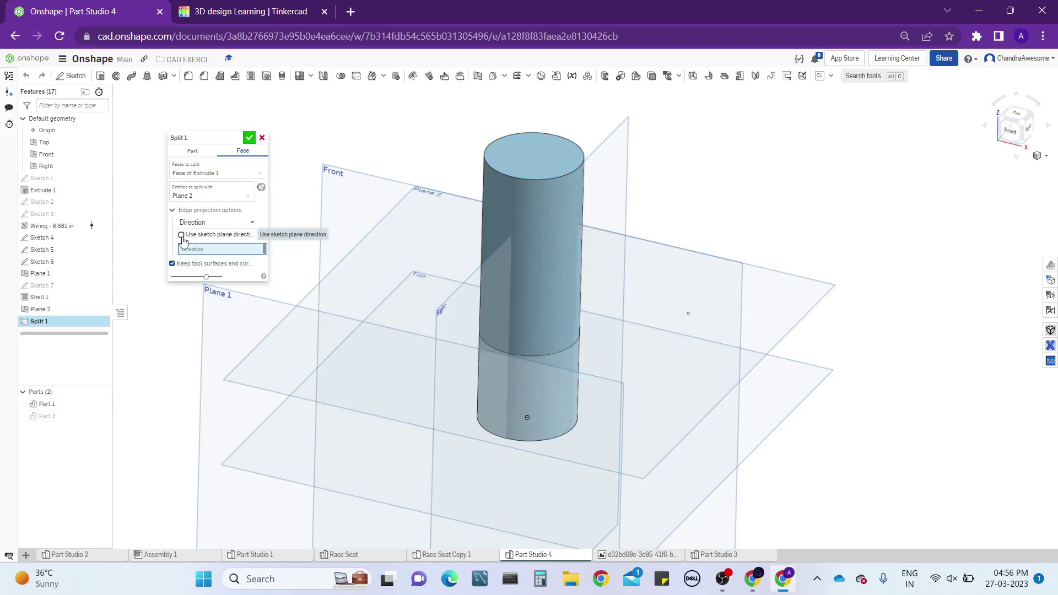
middle_drag(437, 307, 495, 300)
Try the Normal to target edge projection on the face split, inspect the cylinder, and cancel the split edit
click(245, 226)
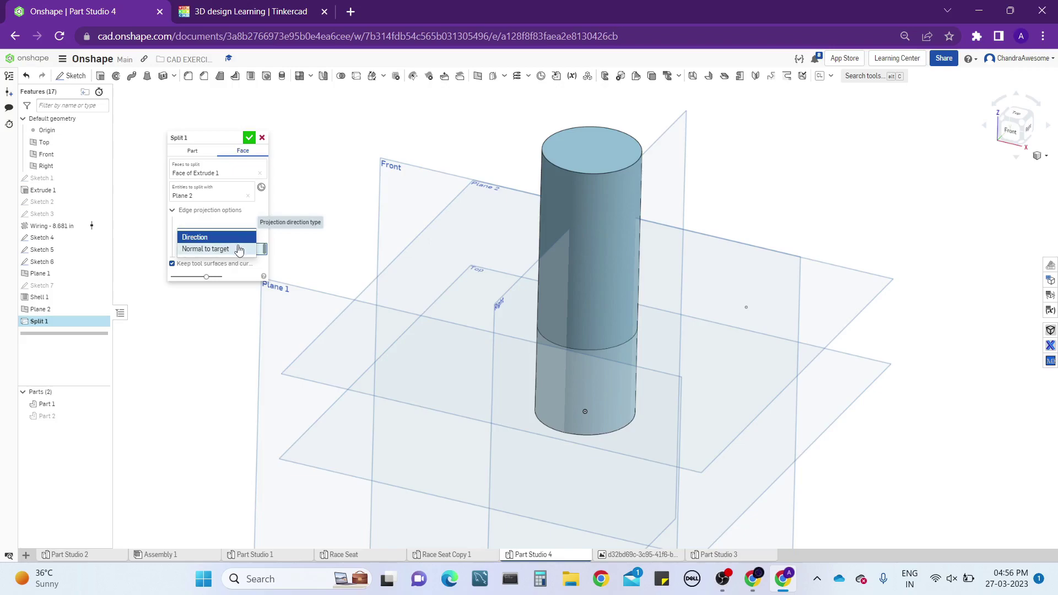
click(239, 249)
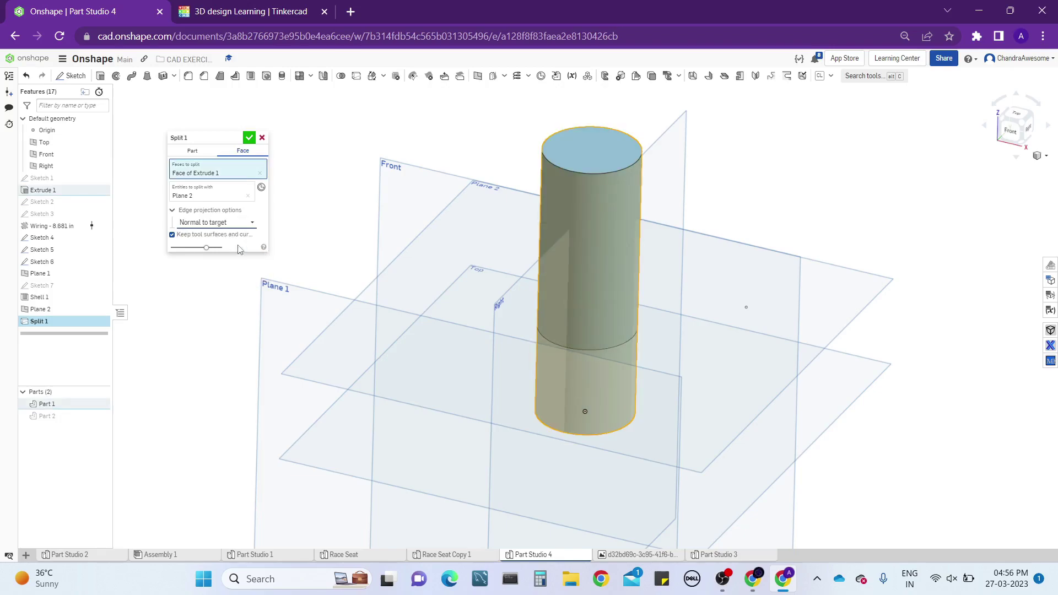
right_drag(674, 274, 704, 273)
key(shift+7)
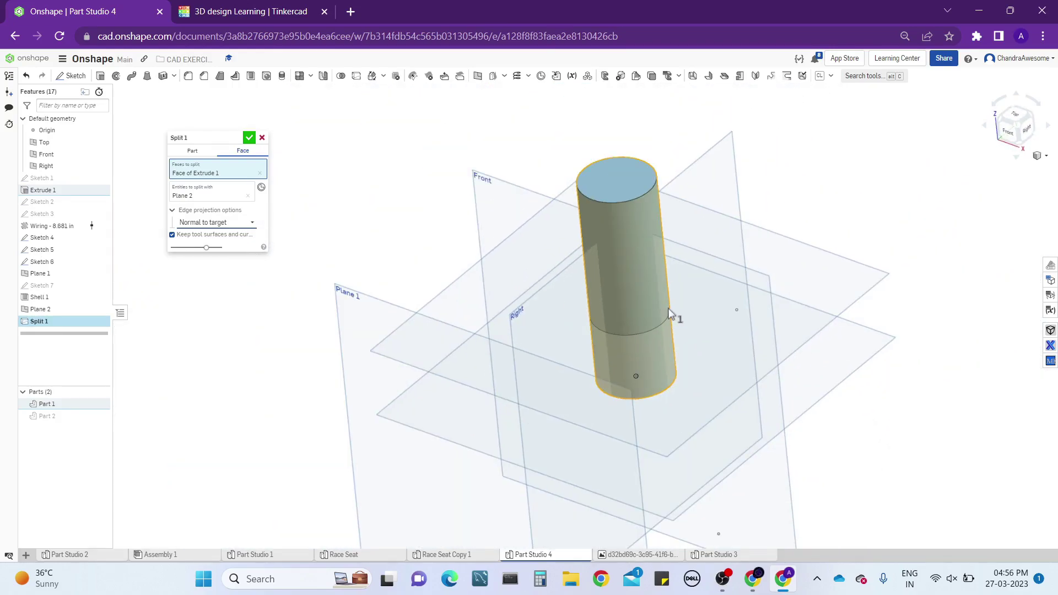
right_drag(673, 314, 587, 310)
scroll(616, 250, up, 3)
right_drag(616, 250, 629, 283)
scroll(612, 293, down, 2)
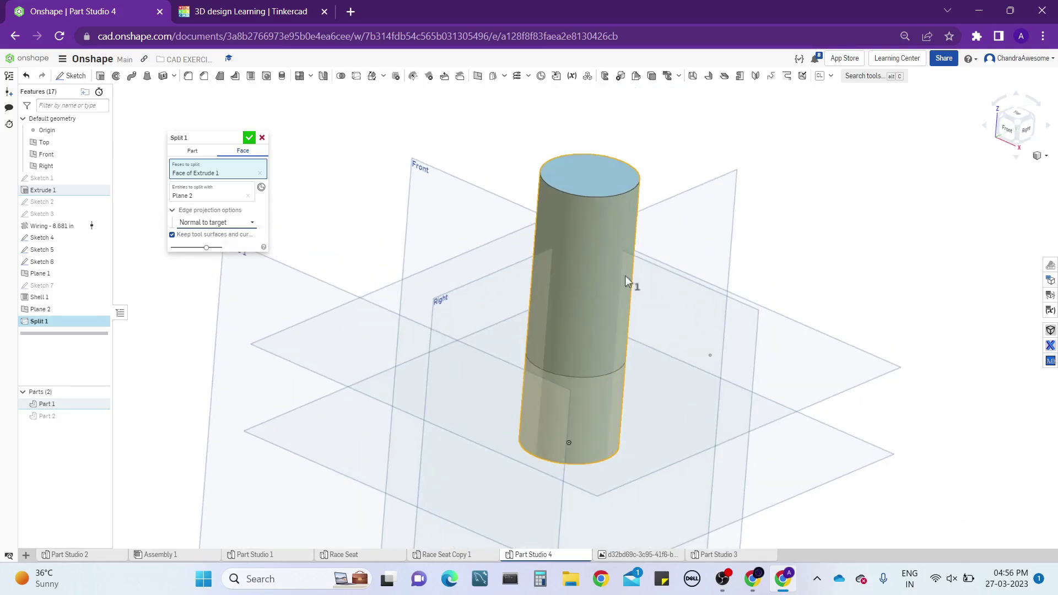
click(261, 138)
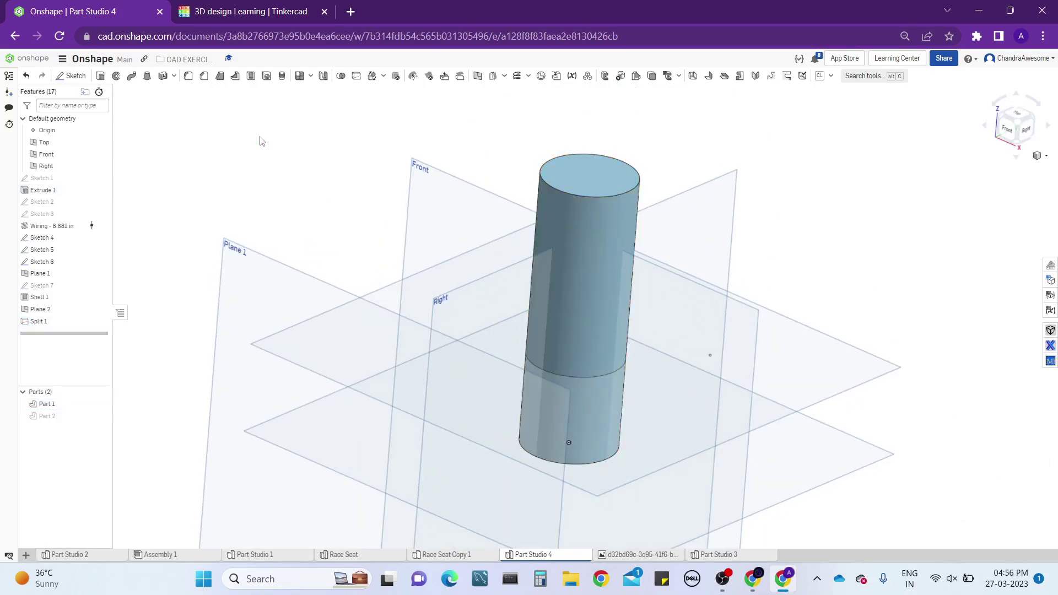
Hide the cylinder, Part 1, so that only the planes remain in view
click(102, 404)
right_drag(389, 258, 411, 384)
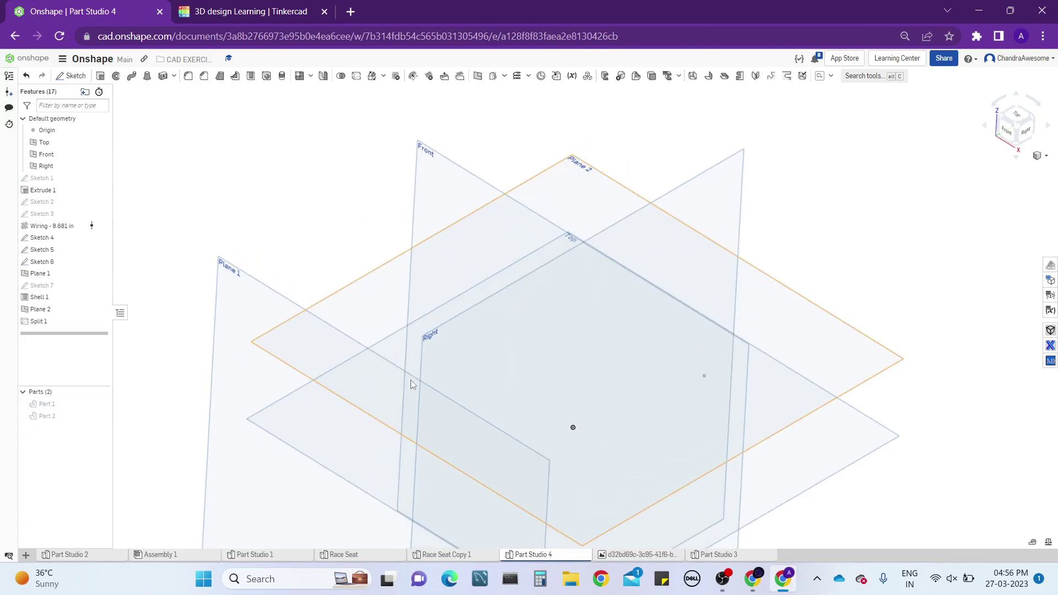
right_drag(363, 408, 329, 398)
click(349, 428)
click(270, 209)
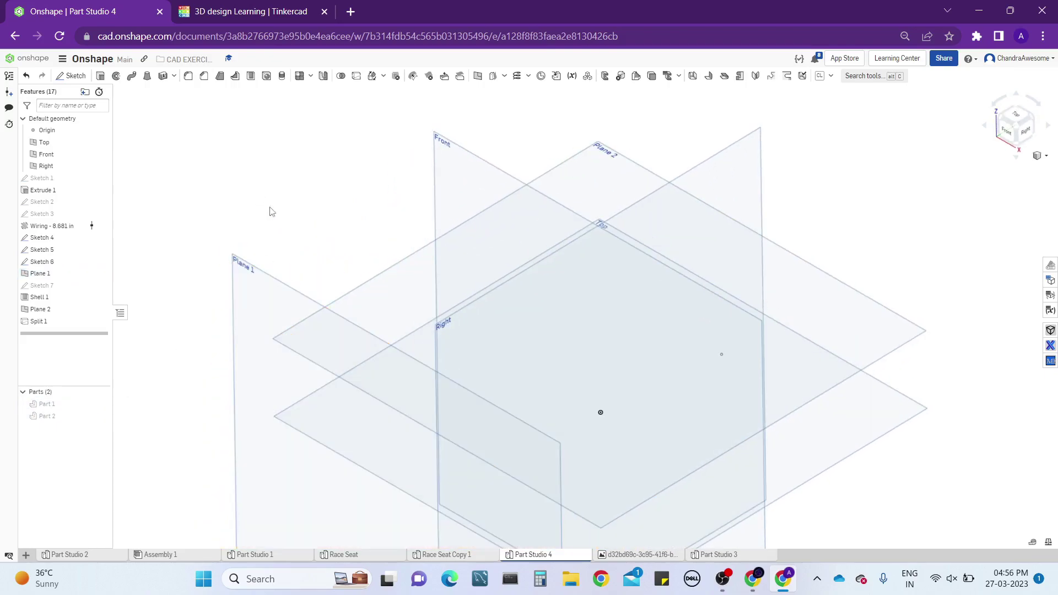
Sketch a center-point rectangle on the Top plane, centred on the origin, and accept the sketch
click(884, 421)
click(72, 75)
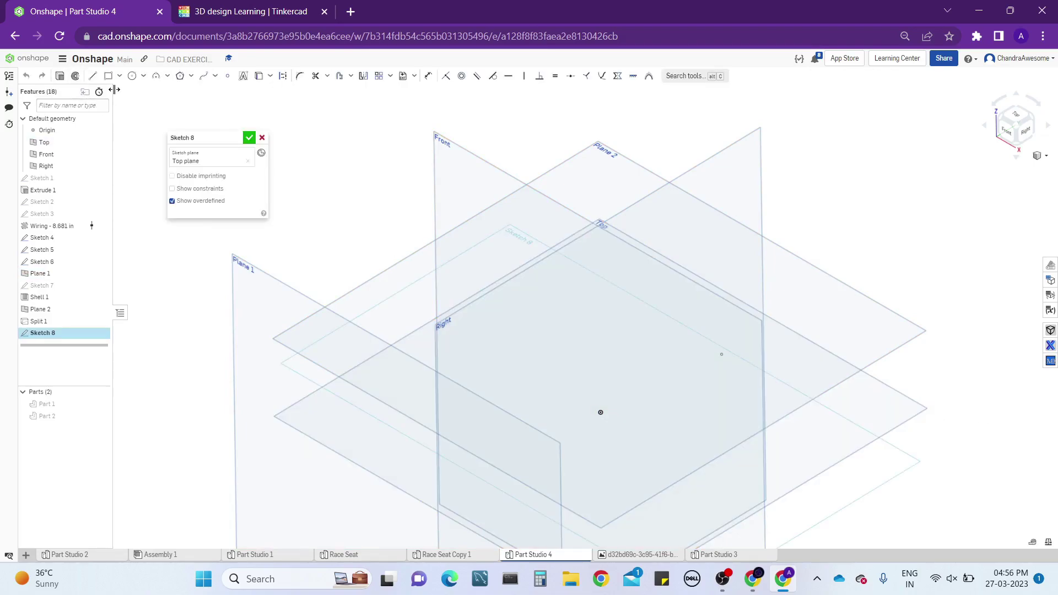
click(108, 75)
click(119, 75)
click(600, 412)
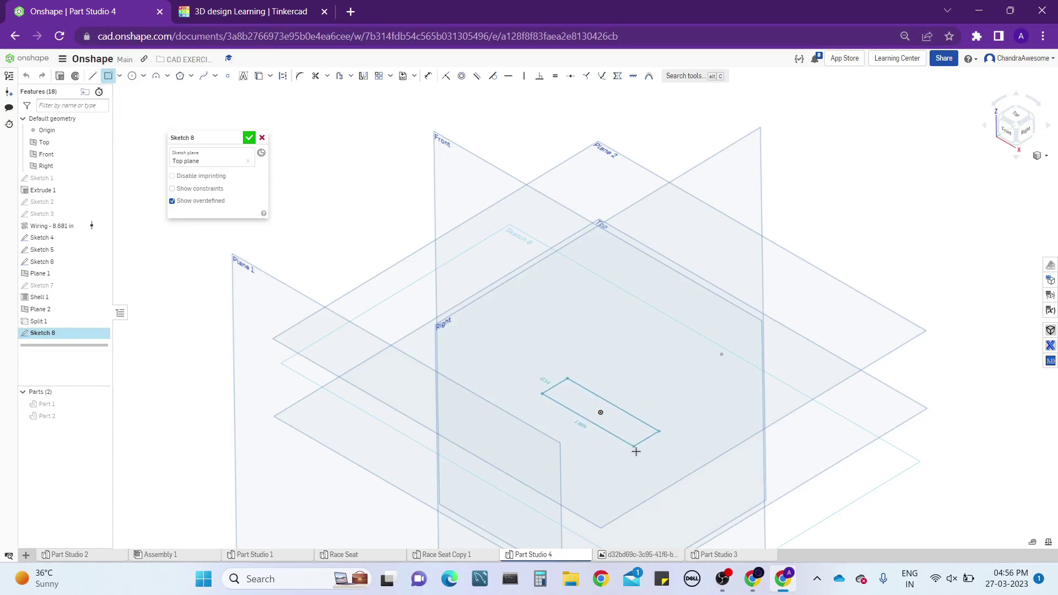
click(682, 418)
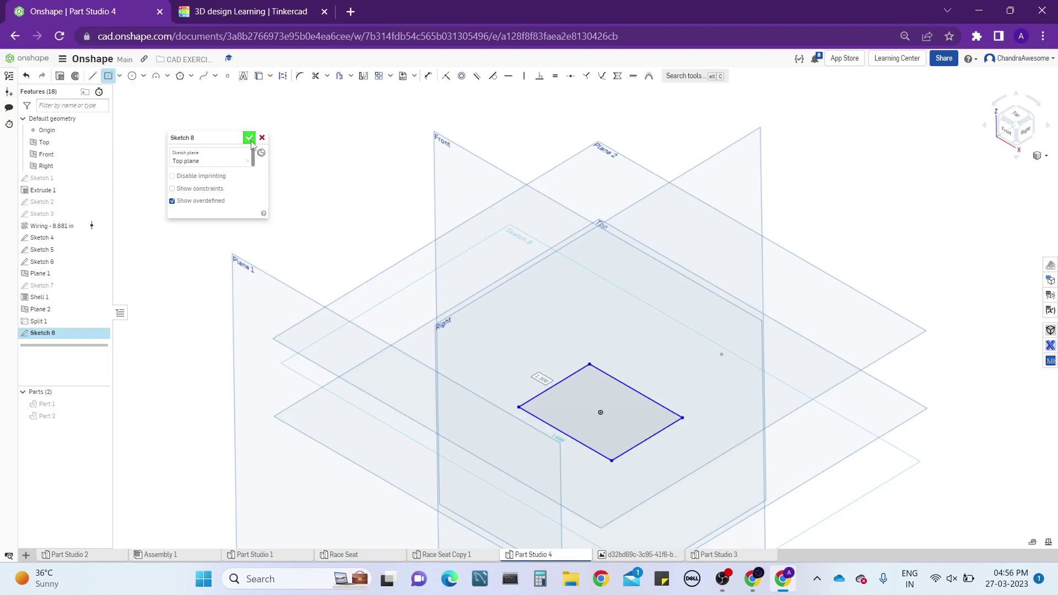
click(250, 138)
Extrude the rectangle upward as a new solid to a blind depth of about 4.3 in
click(634, 406)
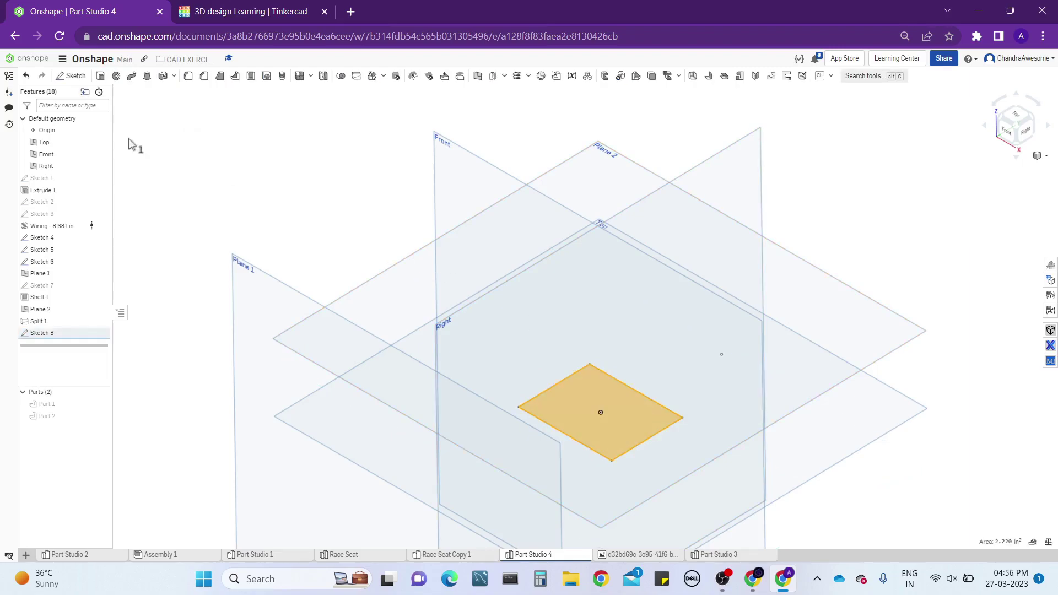
click(100, 76)
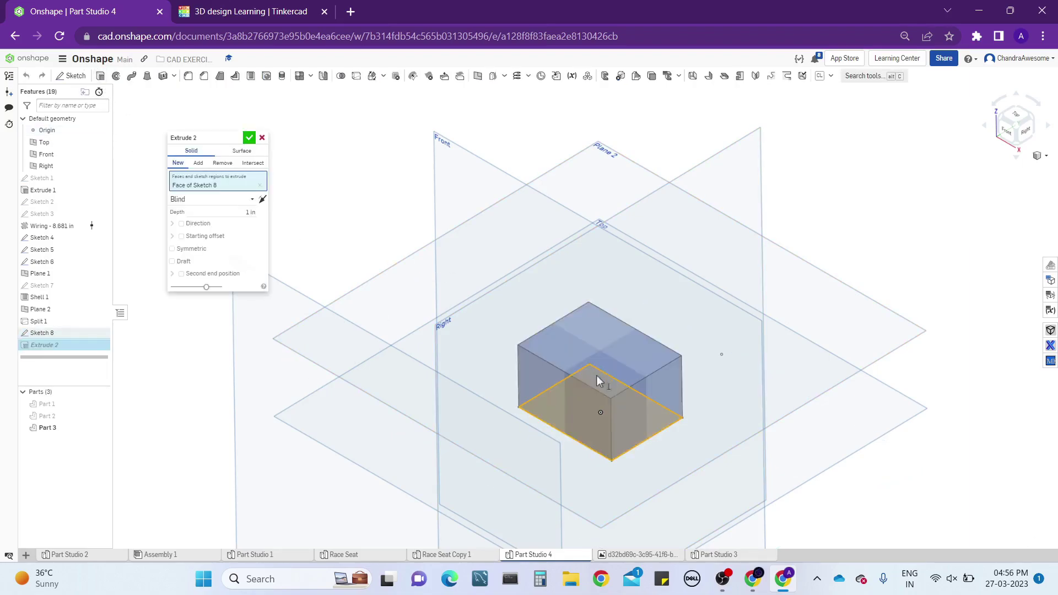
drag(598, 337, 624, 113)
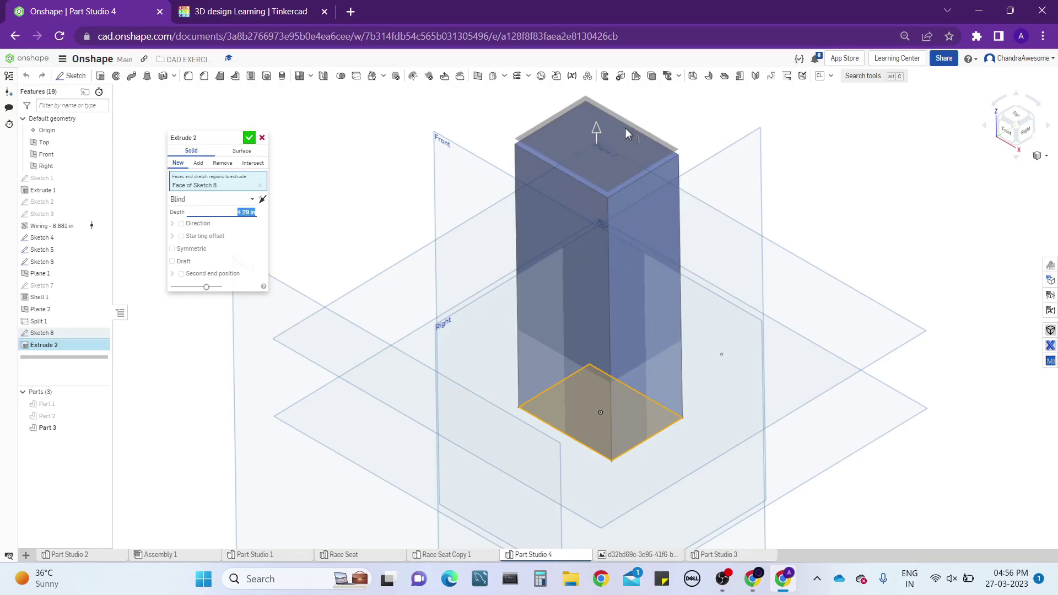
click(251, 138)
Try a light grey face appearance (#EAEAEA) on the block's top face, and cancel it
right_drag(562, 220, 601, 207)
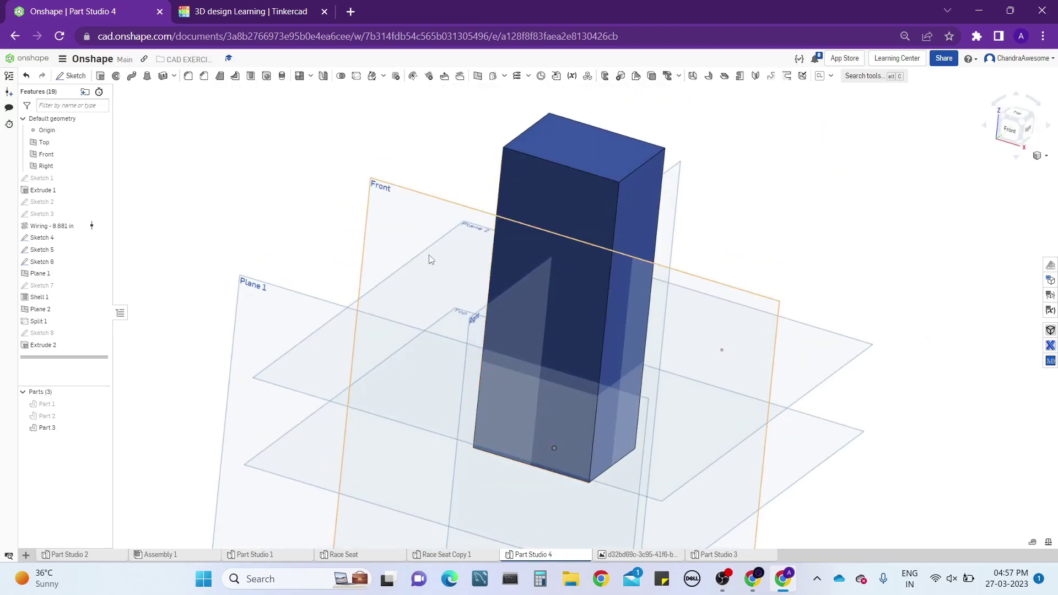
right_drag(430, 257, 397, 281)
right_drag(733, 261, 716, 256)
right_click(571, 184)
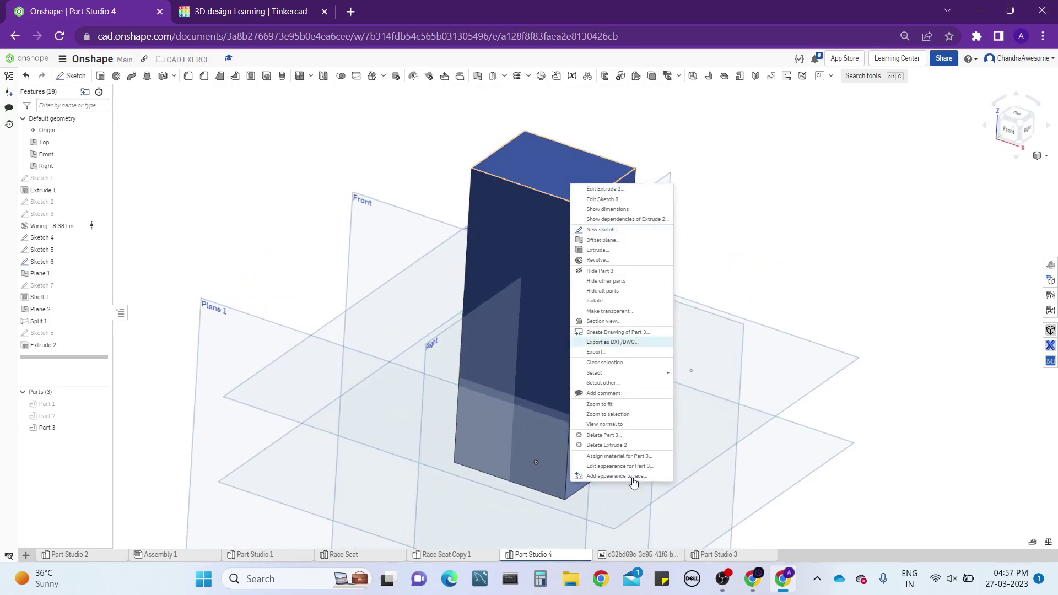
click(616, 476)
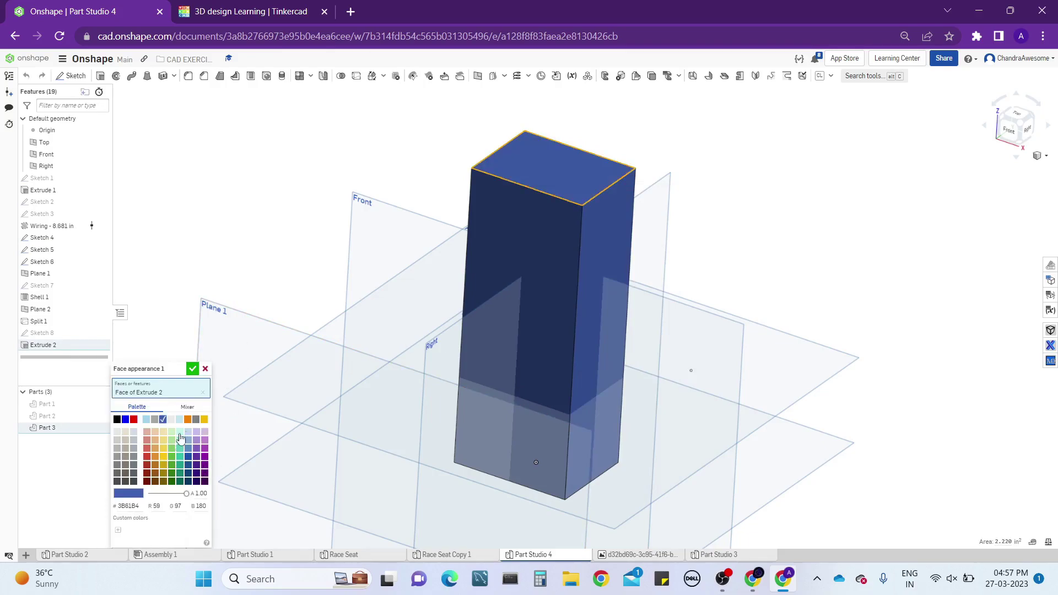
click(170, 421)
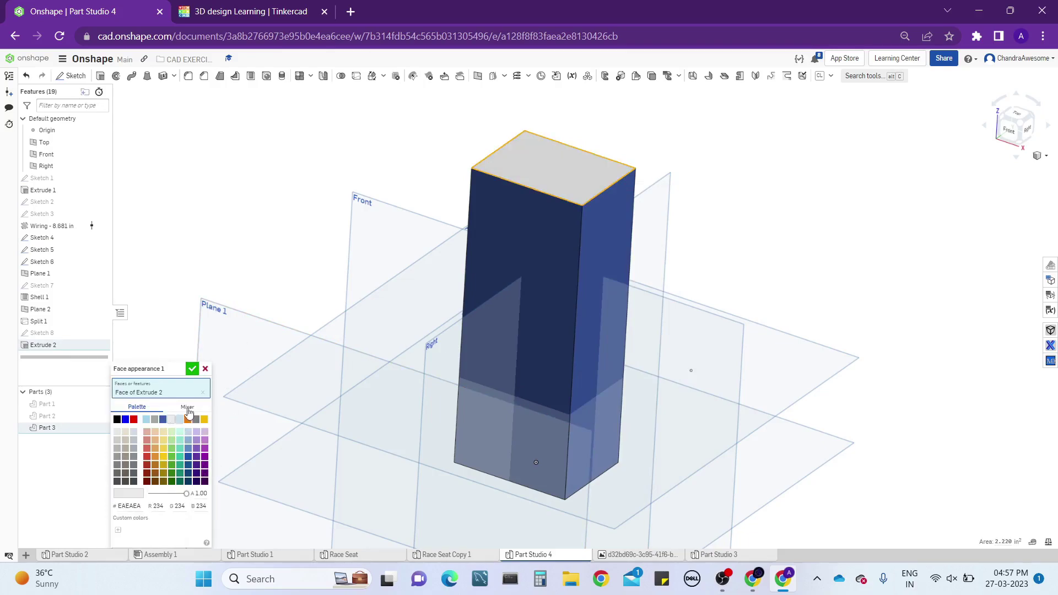
click(205, 369)
Change the appearance of the whole rectangular block, Part 3, to light grey and accept it
right_click(537, 244)
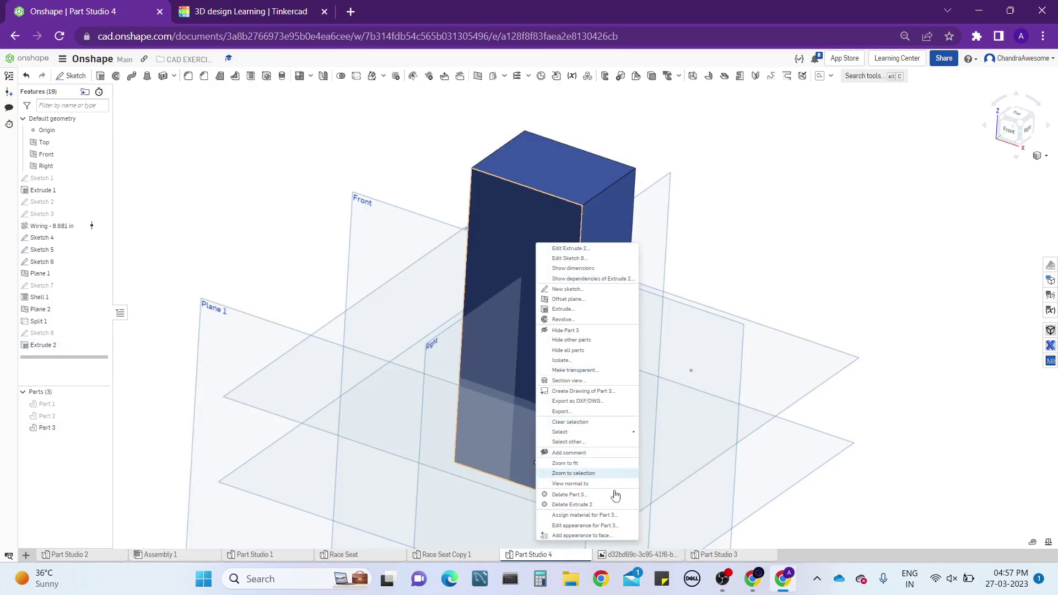
click(584, 525)
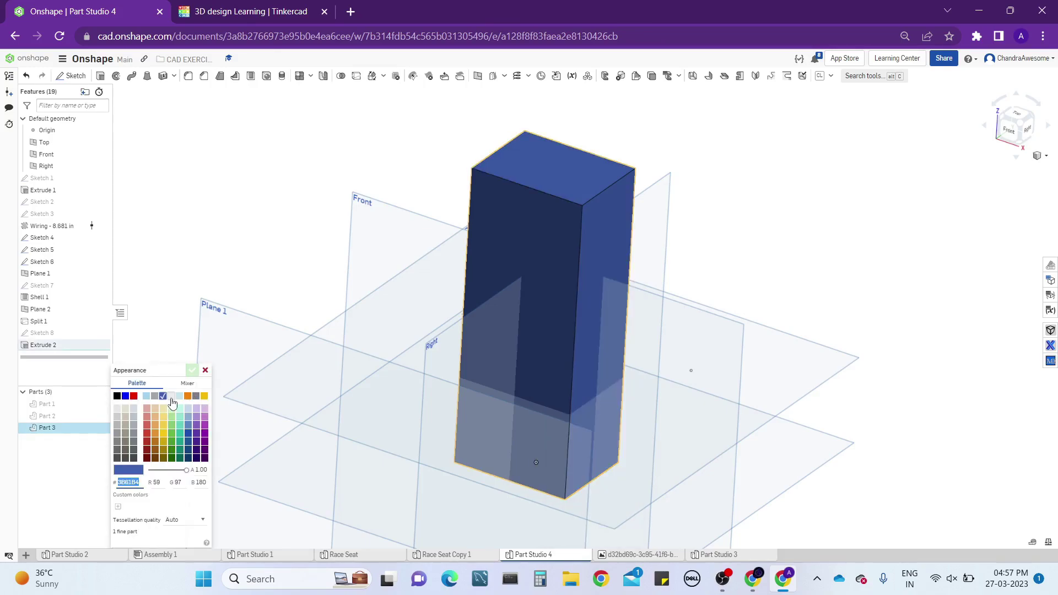
click(172, 397)
click(192, 369)
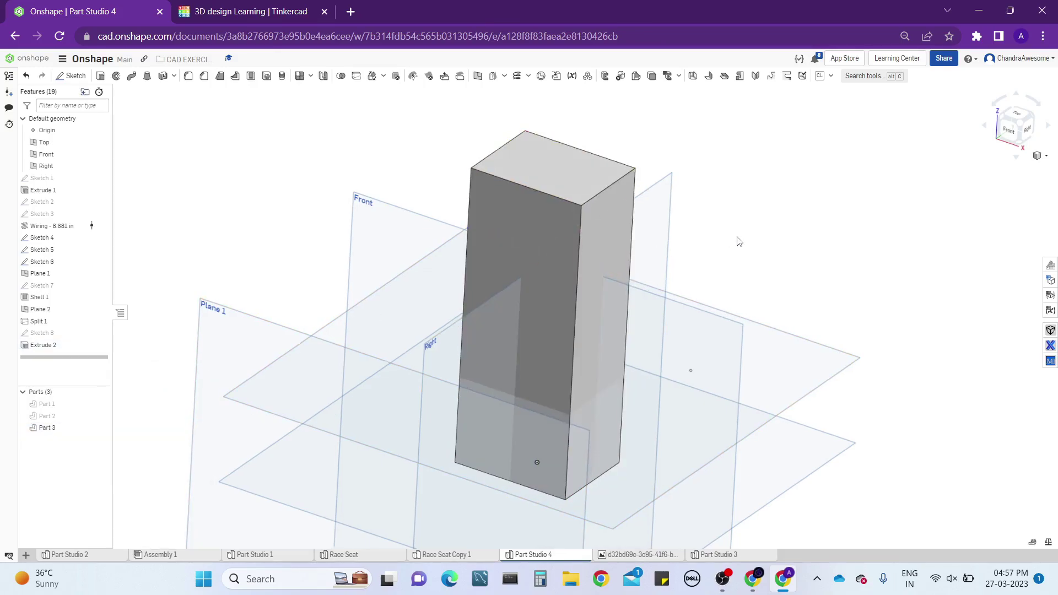
Start a Split in Face mode and select the block's four side faces as the faces to split
right_drag(739, 241, 716, 259)
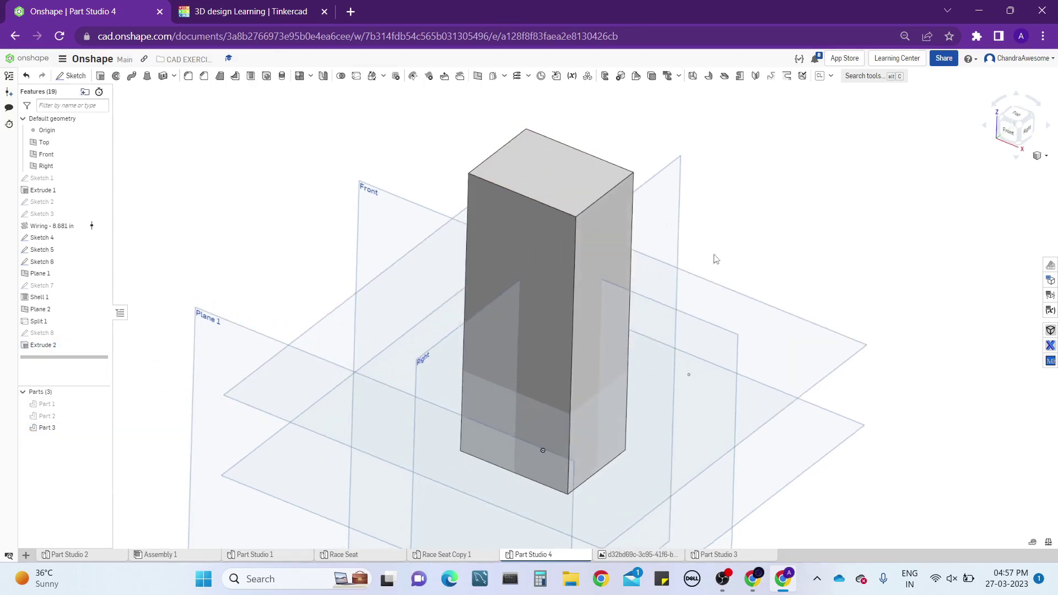
click(357, 76)
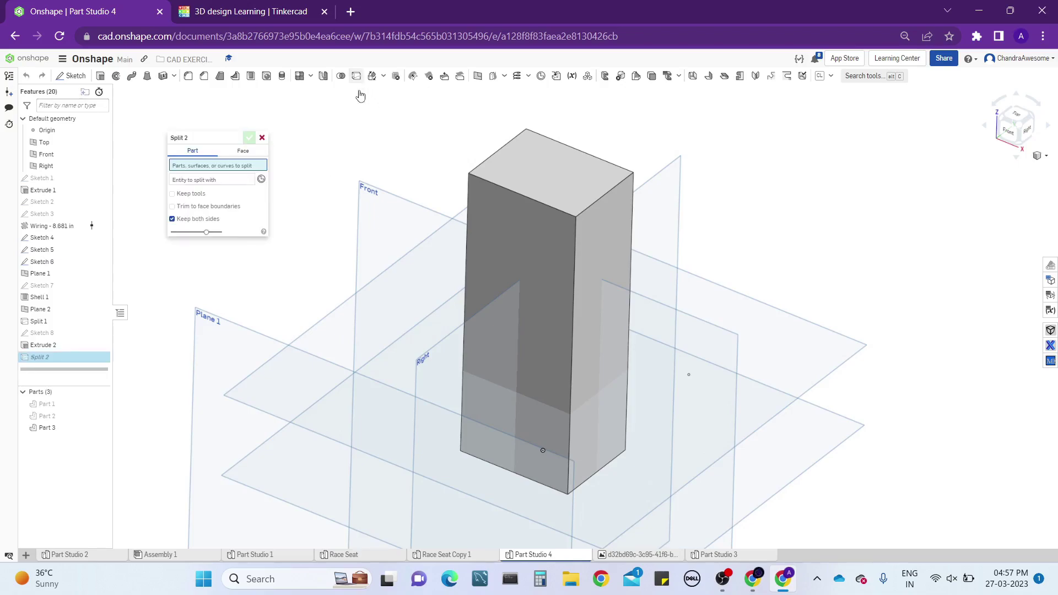
click(231, 156)
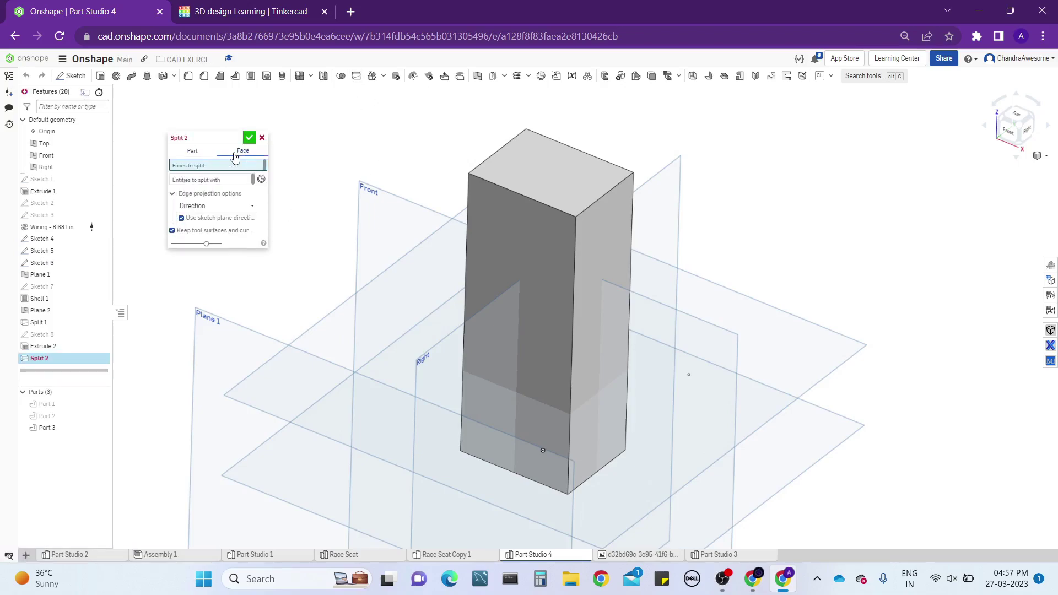
click(602, 337)
click(520, 355)
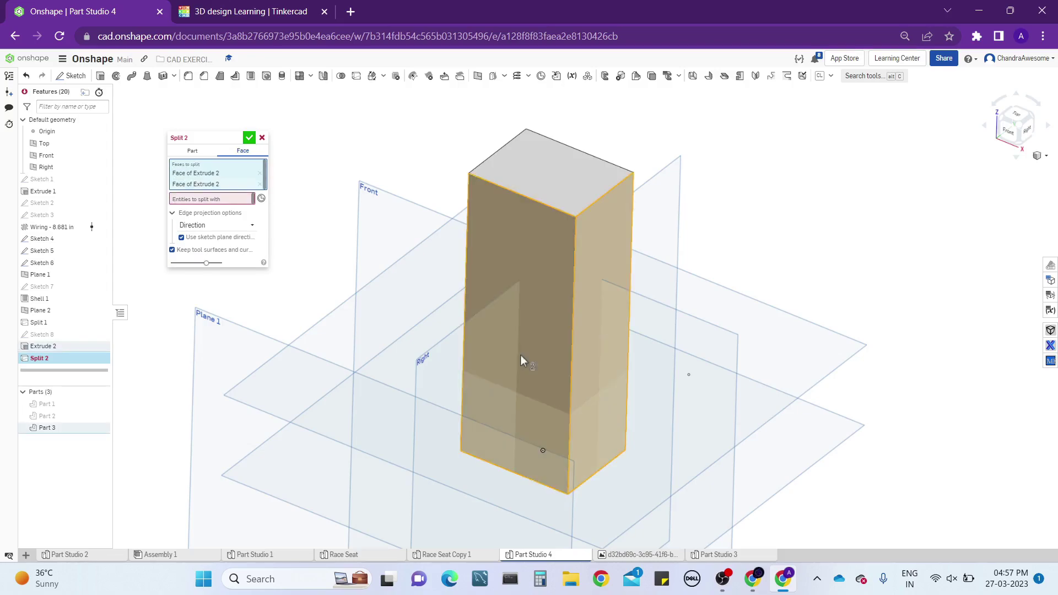
right_drag(520, 355, 583, 398)
click(474, 320)
right_drag(474, 320, 441, 165)
click(491, 262)
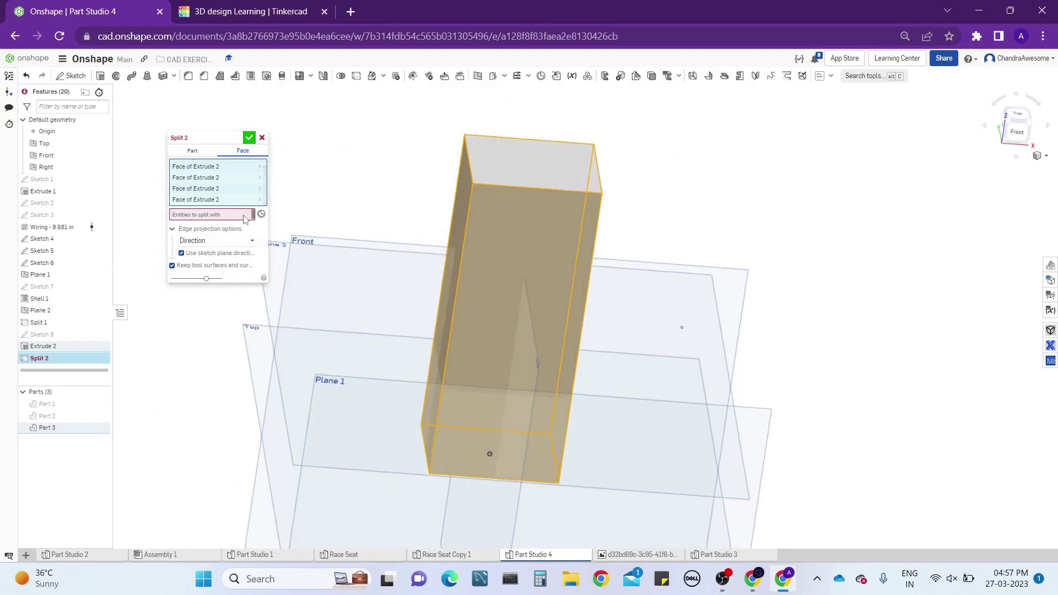
Choose Plane 2 as the entity that splits the block's side faces
right_drag(776, 320, 788, 399)
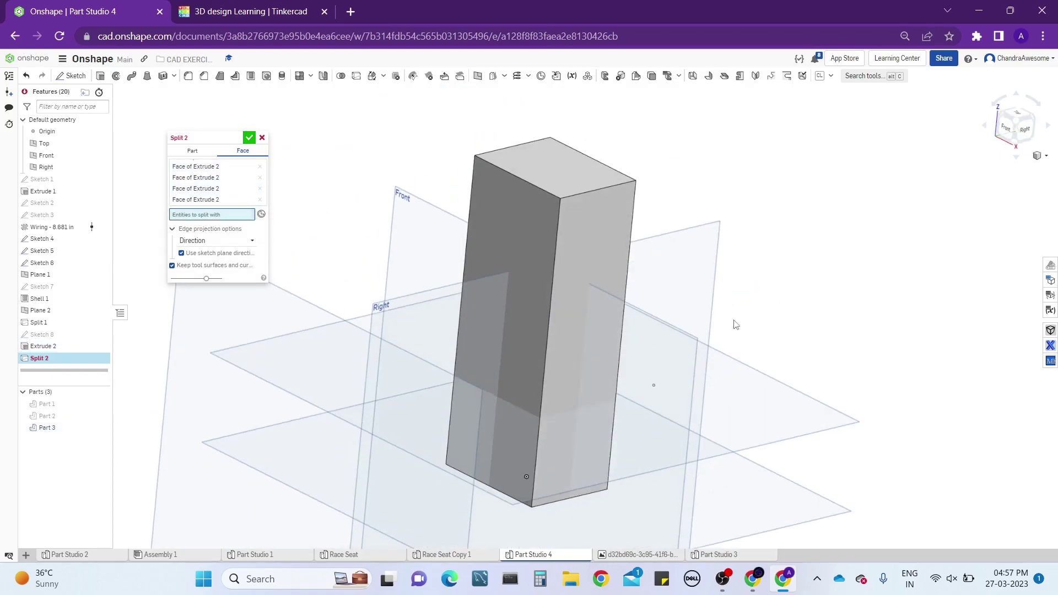
click(790, 408)
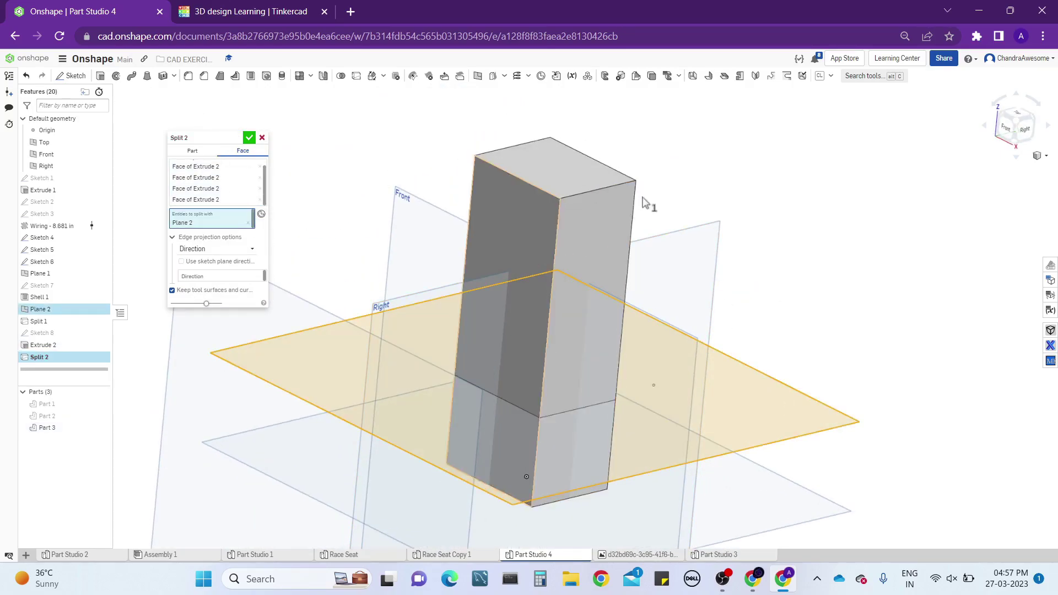
middle_drag(319, 253, 344, 227)
right_drag(344, 223, 259, 262)
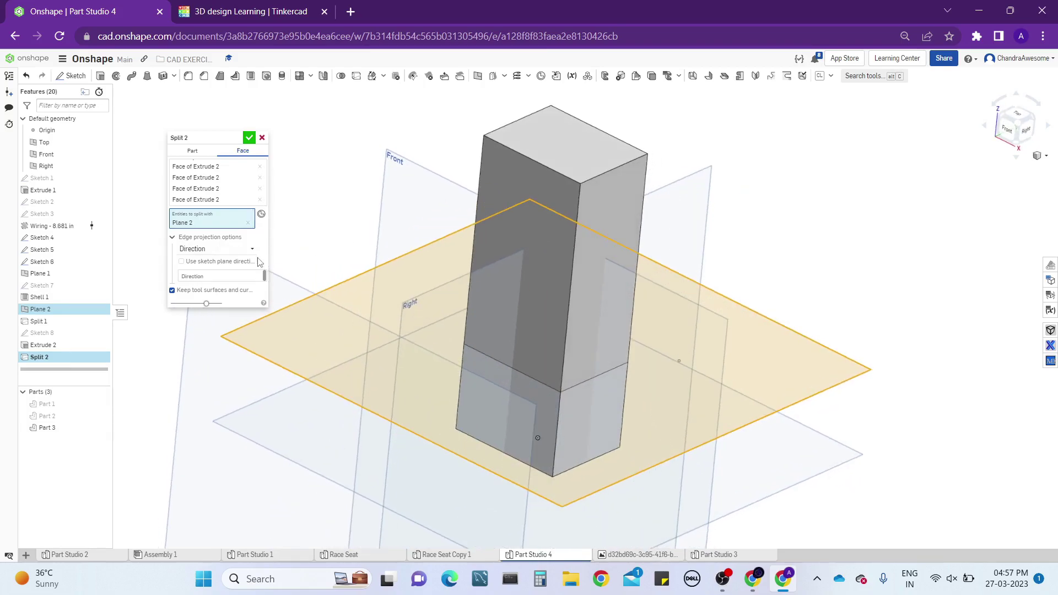
Set the Front plane as the split's edge projection direction and finish the feature
click(254, 256)
click(299, 241)
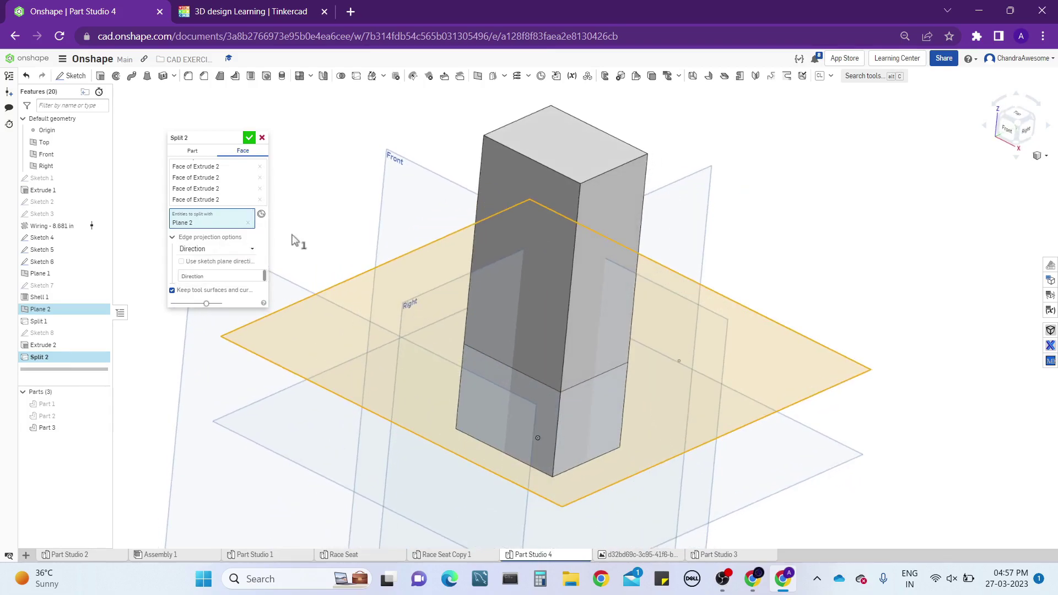
click(247, 277)
scroll(300, 260, down, 3)
click(385, 211)
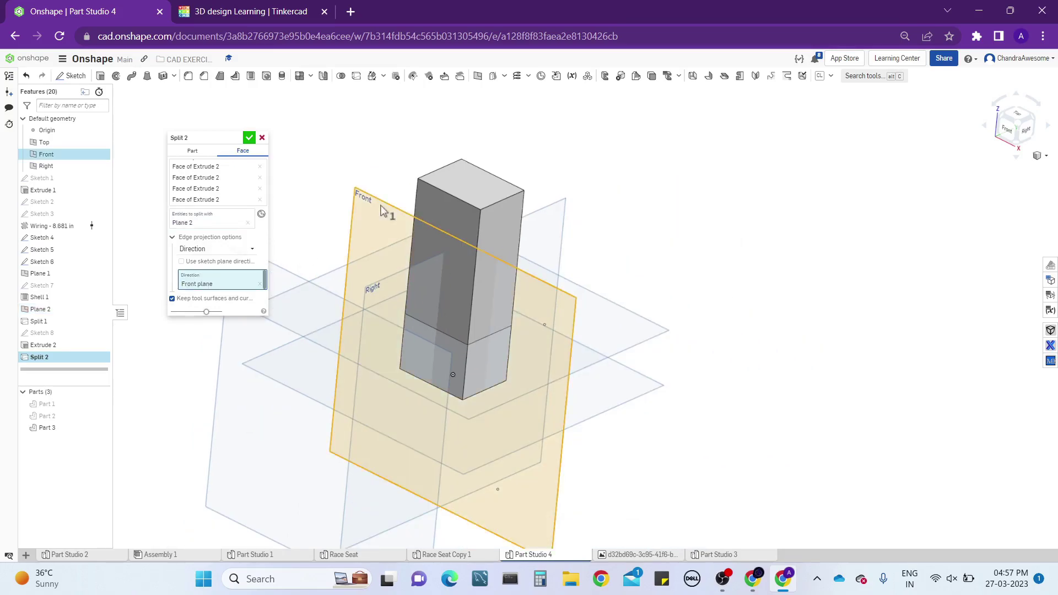
right_drag(440, 241, 461, 287)
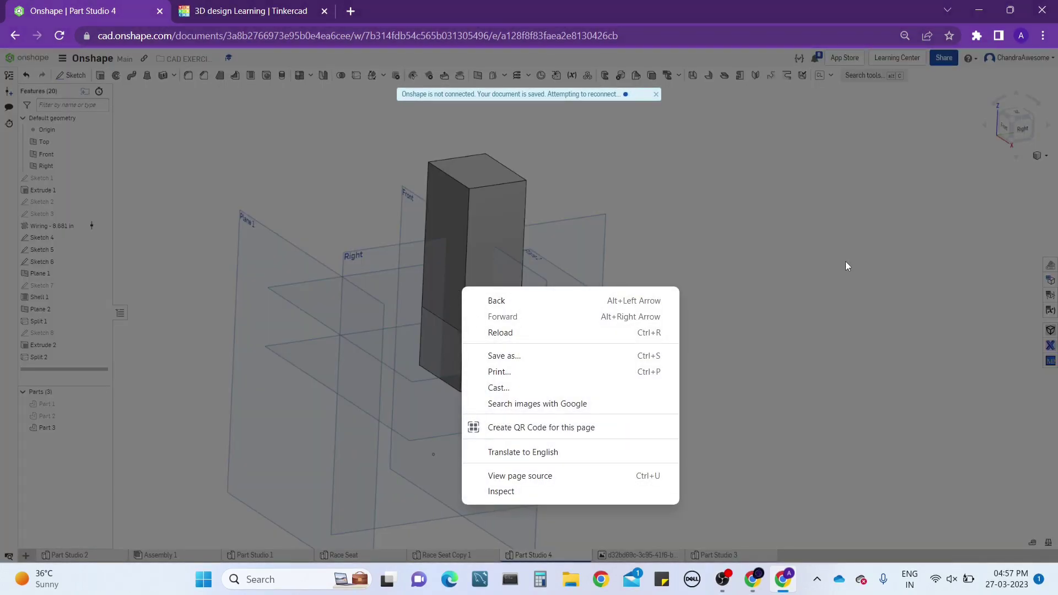
click(811, 285)
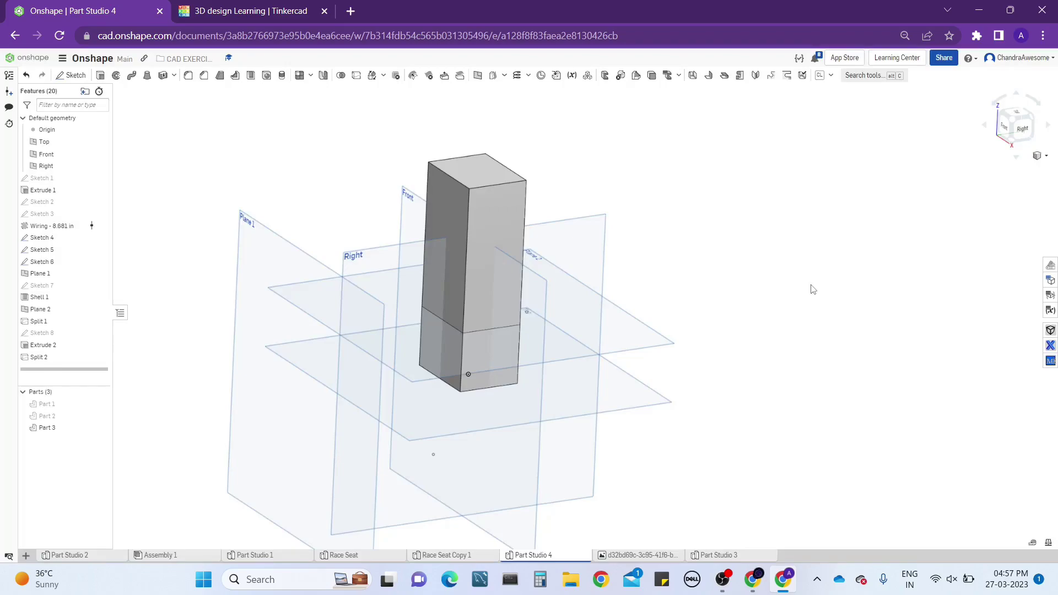
Reopen Split 2 for editing, change its edge projection type to Normal to target, and inspect the block
right_click(63, 357)
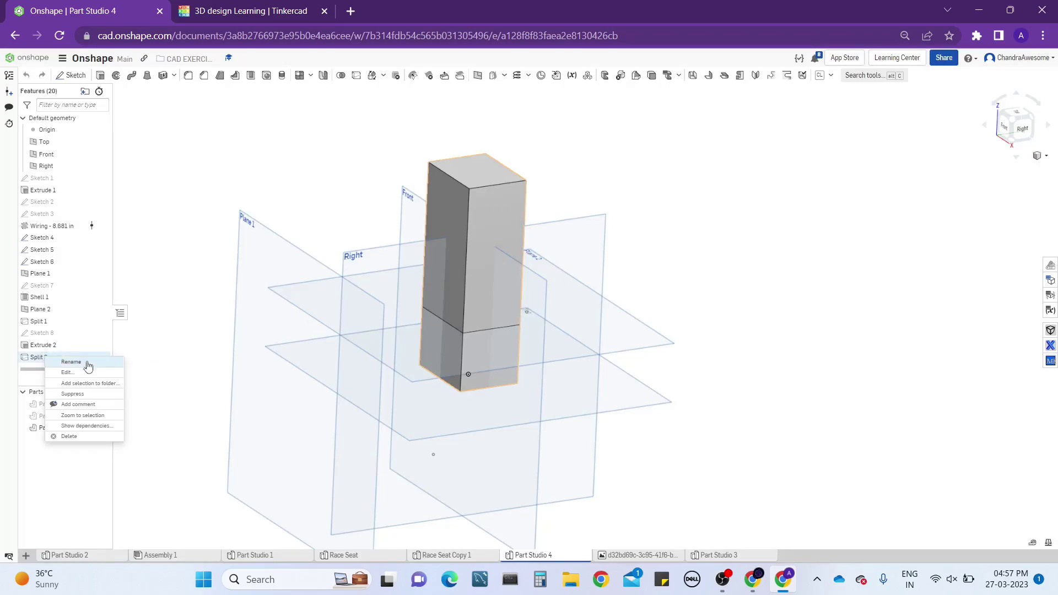
click(104, 373)
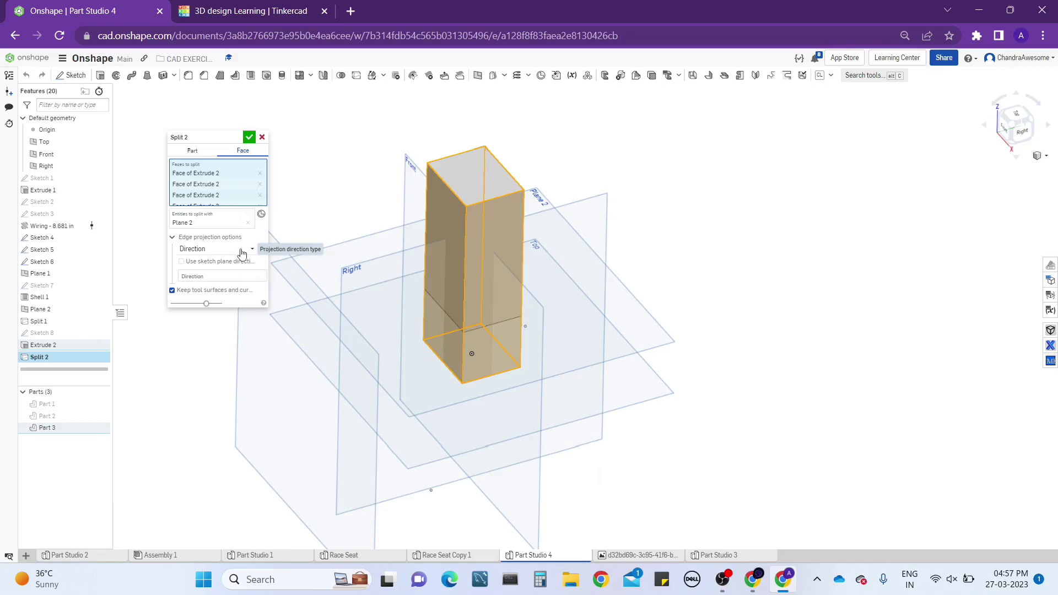
click(247, 253)
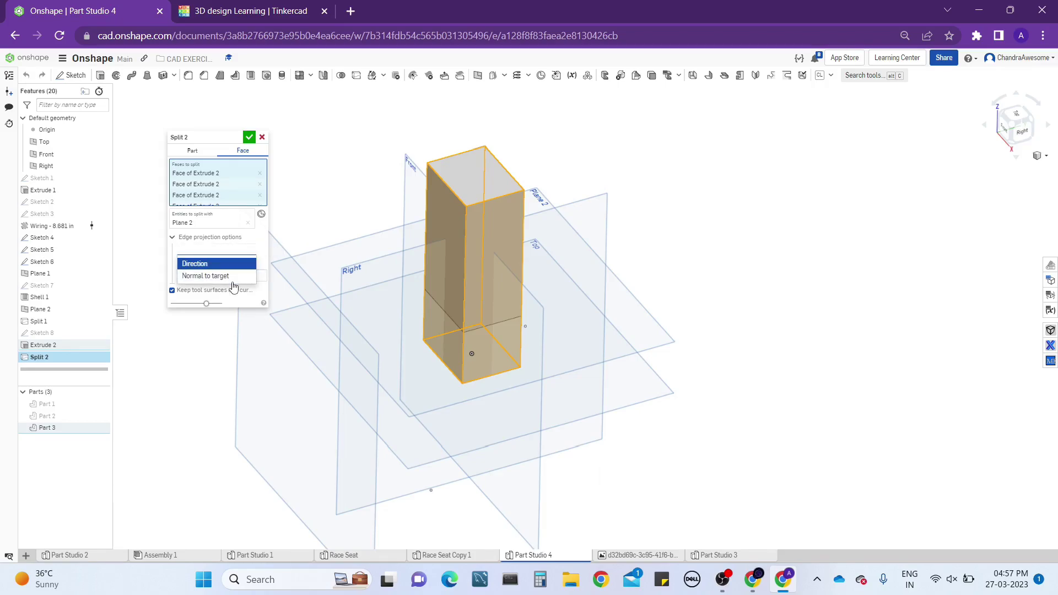
click(220, 276)
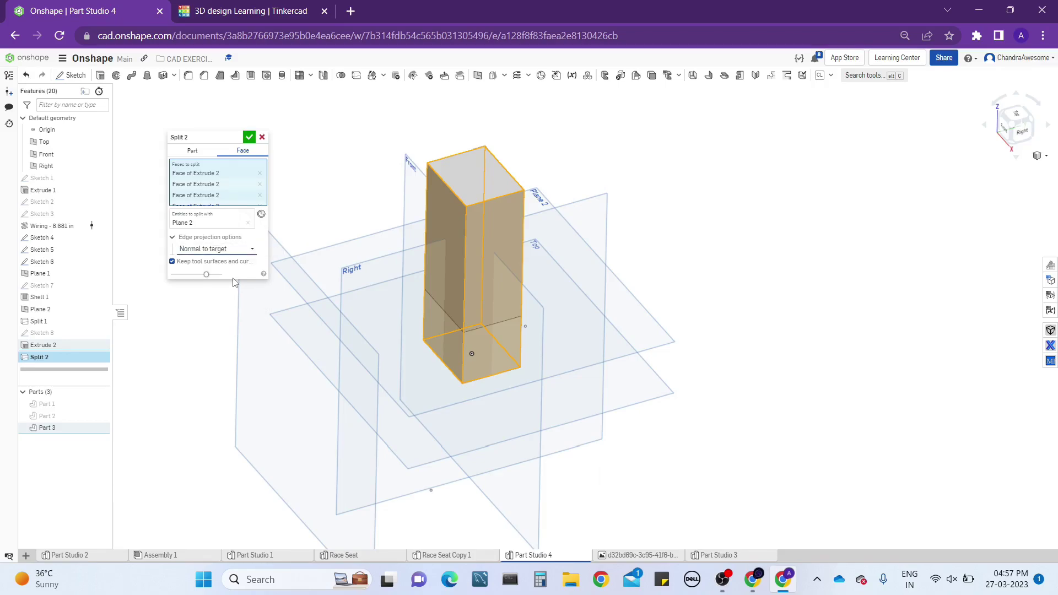
scroll(501, 259, up, 3)
right_drag(500, 259, 462, 287)
scroll(462, 286, down, 2)
mouse_move(481, 222)
right_down()
mouse_move(442, 231)
mouse_move(441, 267)
mouse_move(484, 196)
mouse_move(471, 226)
right_up()
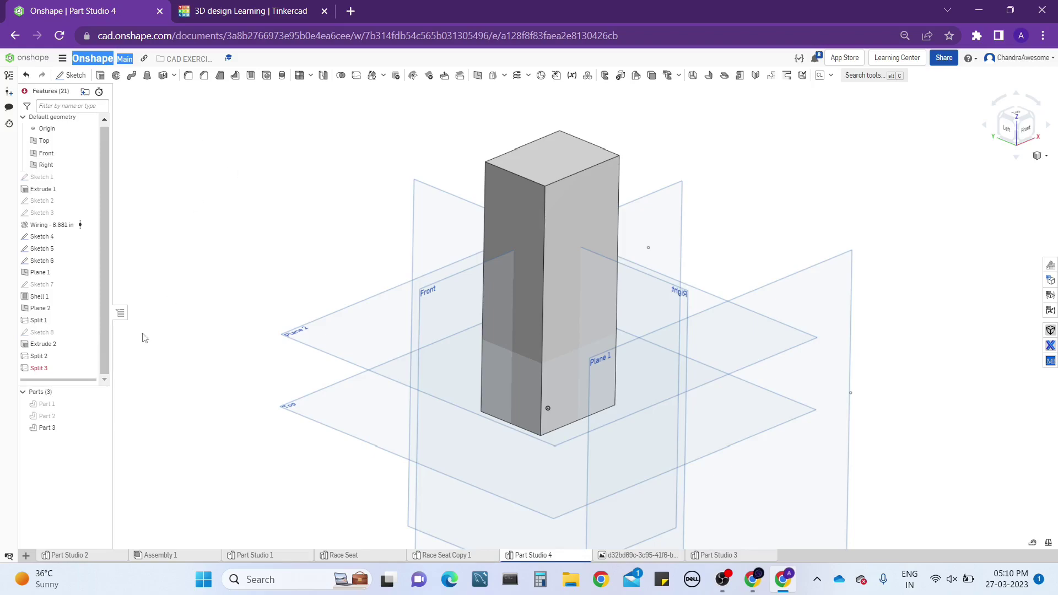
Open Split 3 for editing in Face mode, review its edge projection types, and cancel the edit
right_click(77, 368)
click(126, 391)
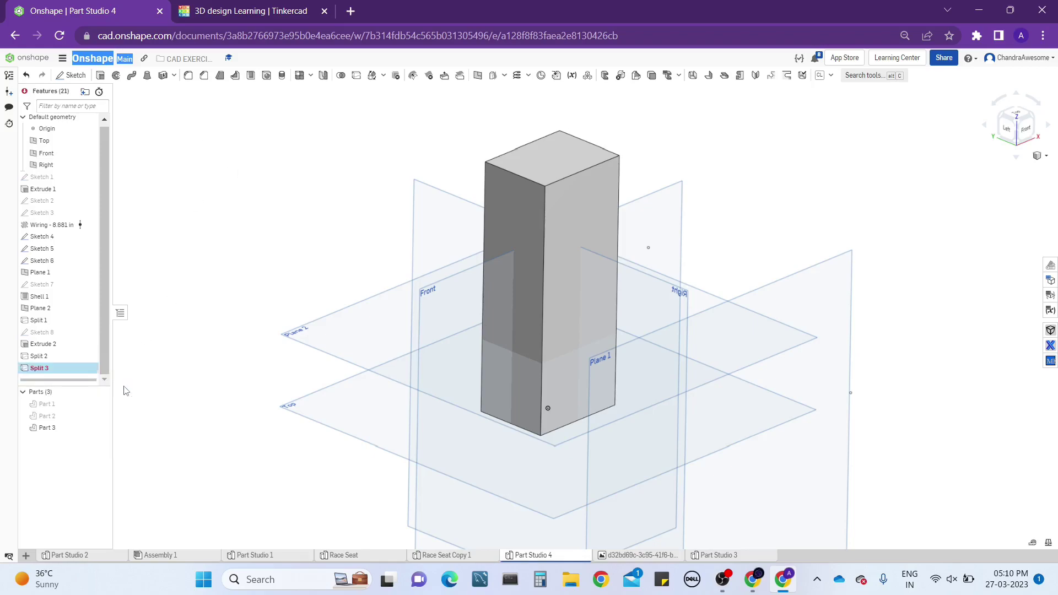
click(242, 151)
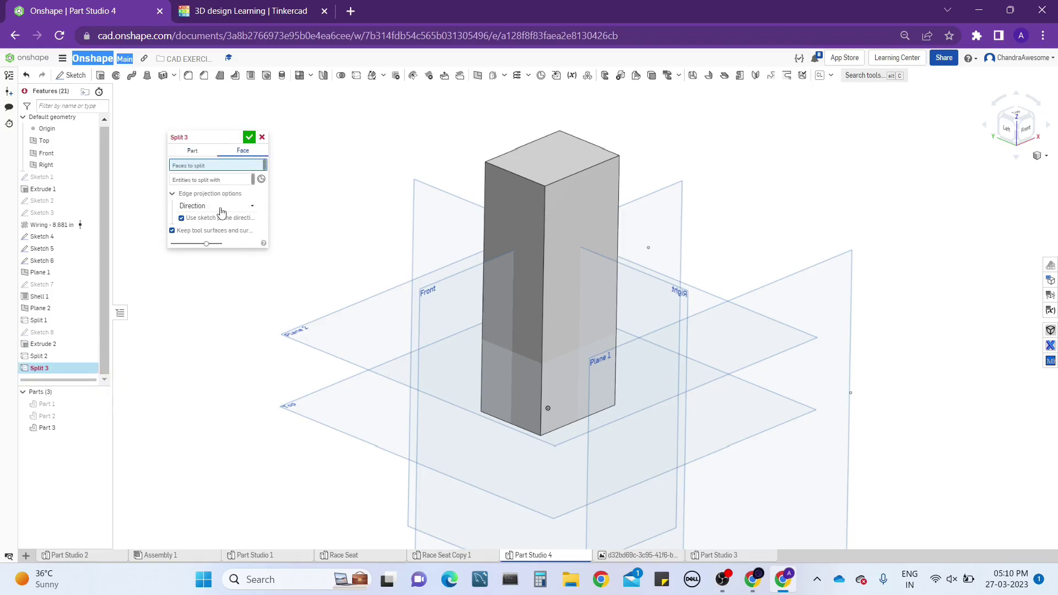
click(252, 207)
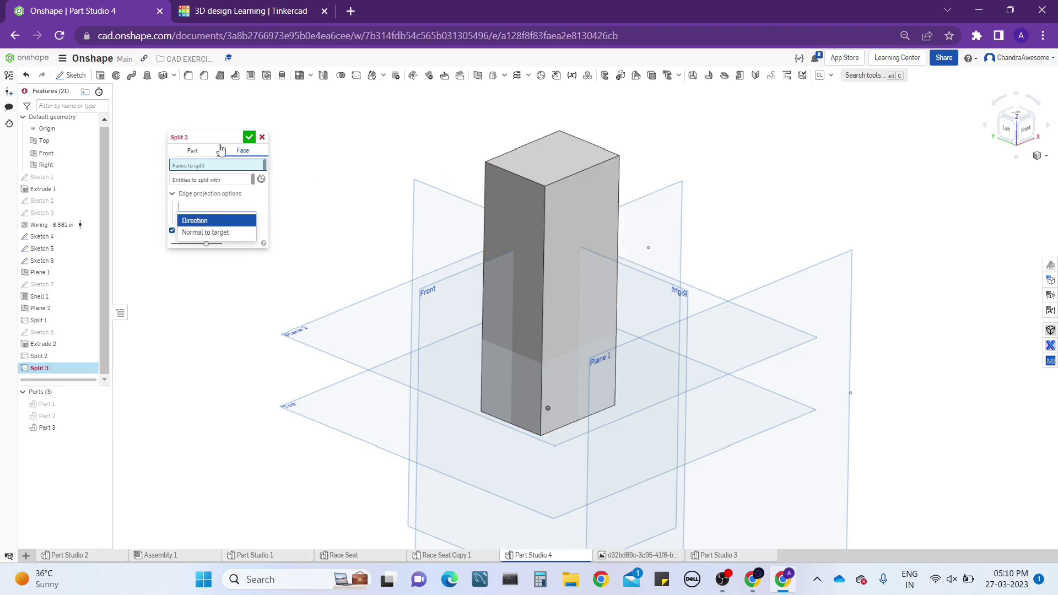
click(262, 138)
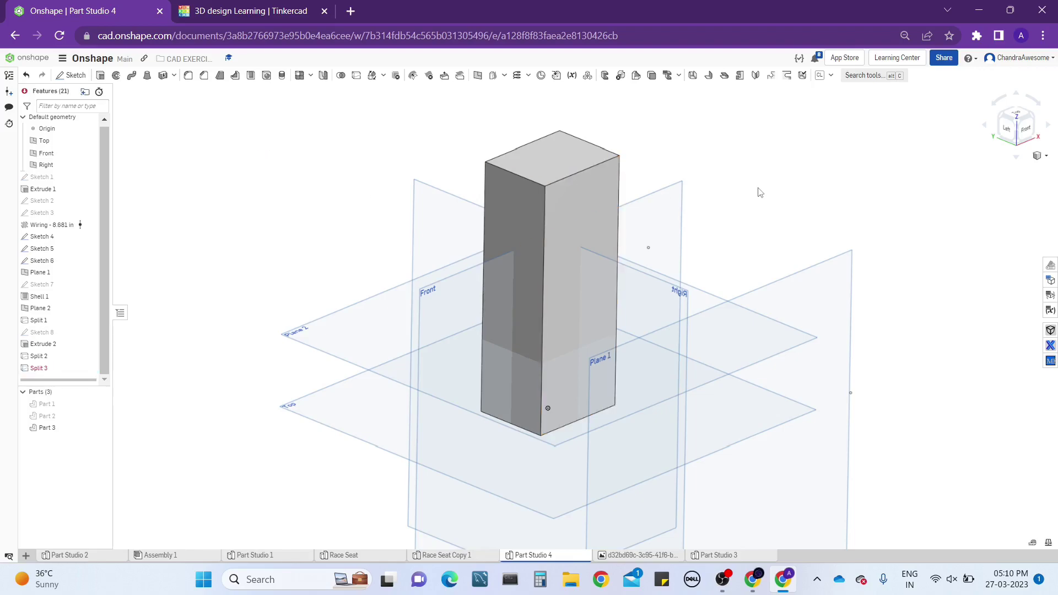
Start a new sketch on Plane 1 and face it from the Front view
mouse_move(758, 194)
right_down()
mouse_move(735, 171)
mouse_move(750, 204)
right_up()
scroll(416, 278, down, 3)
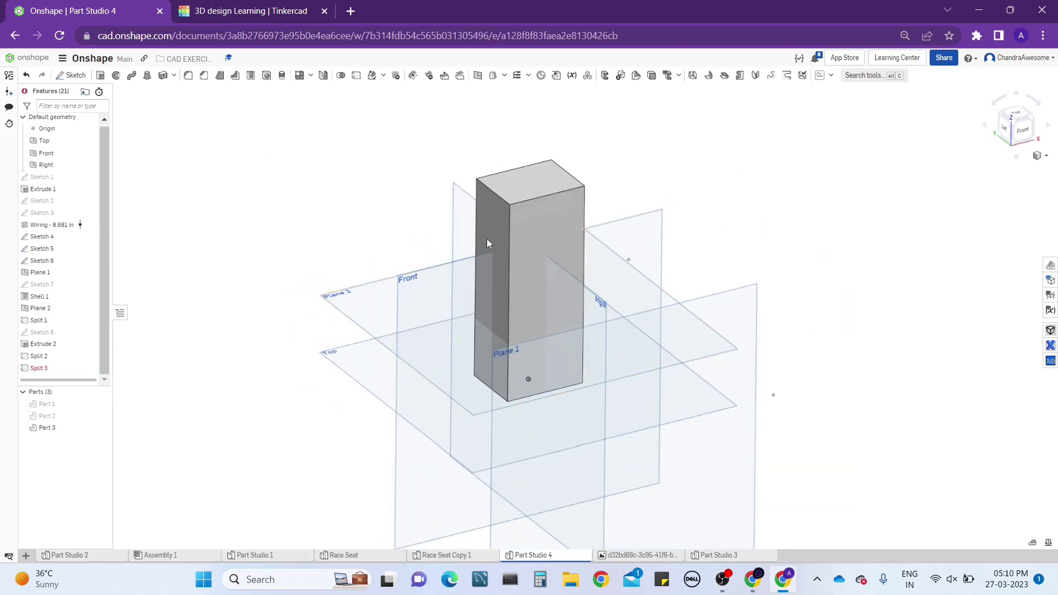
click(1027, 139)
right_drag(607, 206, 632, 289)
scroll(371, 271, down, 3)
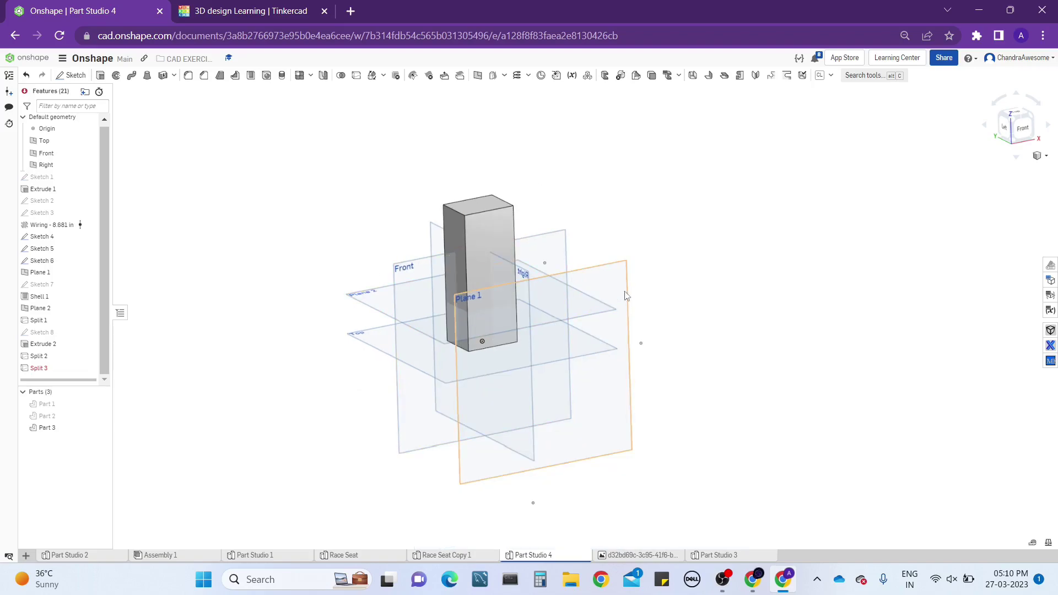
click(627, 291)
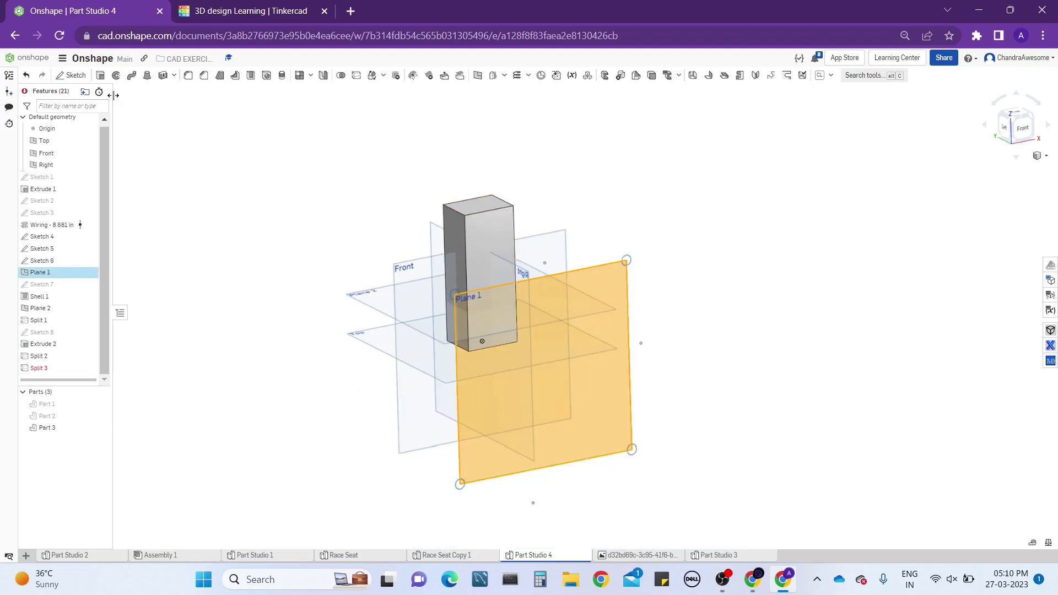
click(72, 75)
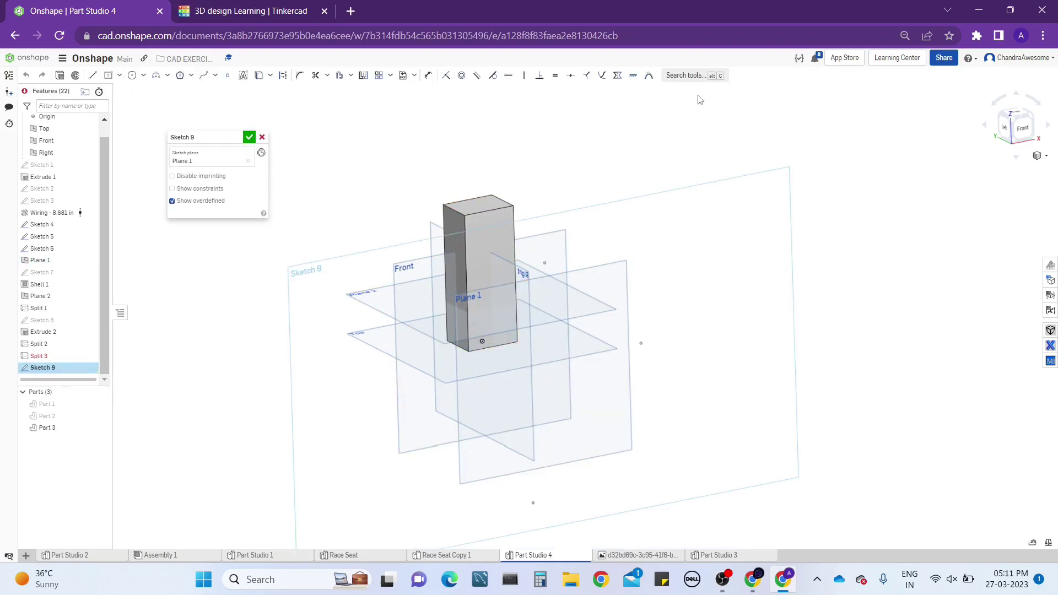
click(1024, 129)
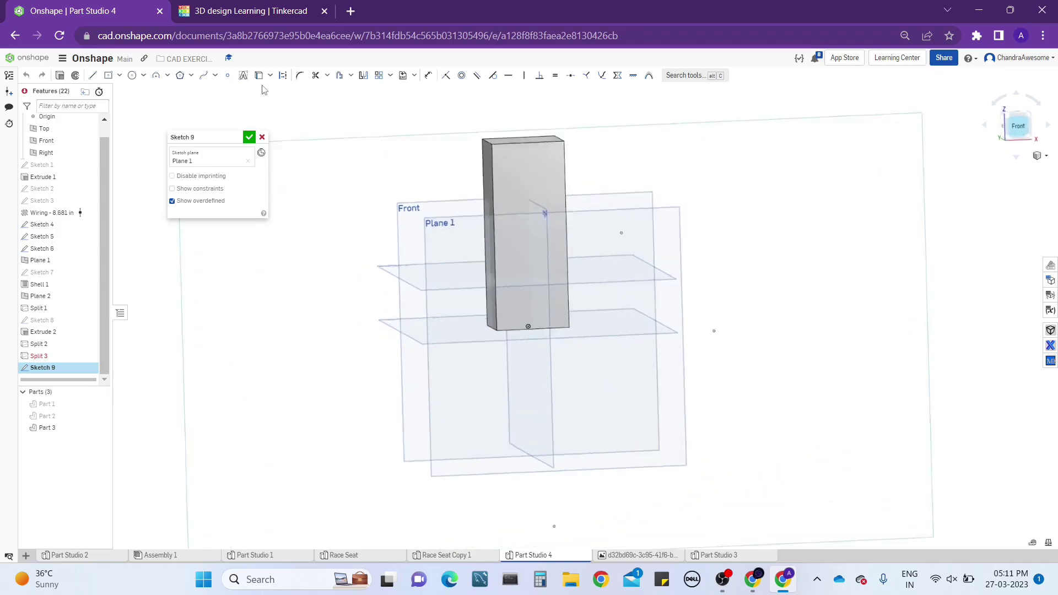
Draw an open, C-shaped freeform spline that crosses the block near its upper part and again lower down, and accept the sketch
click(203, 76)
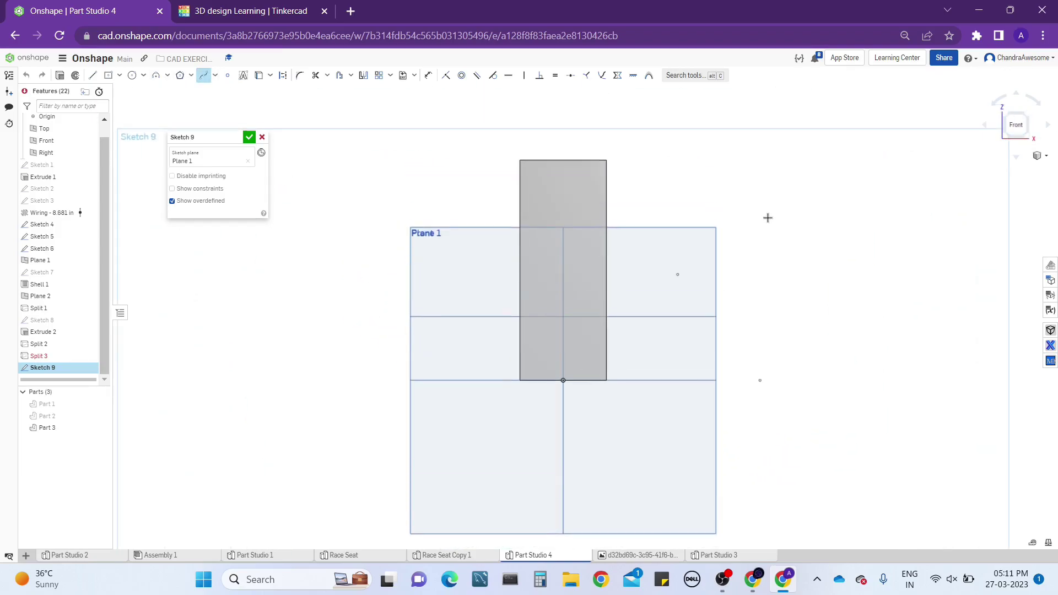
click(705, 195)
click(646, 237)
click(531, 228)
click(418, 212)
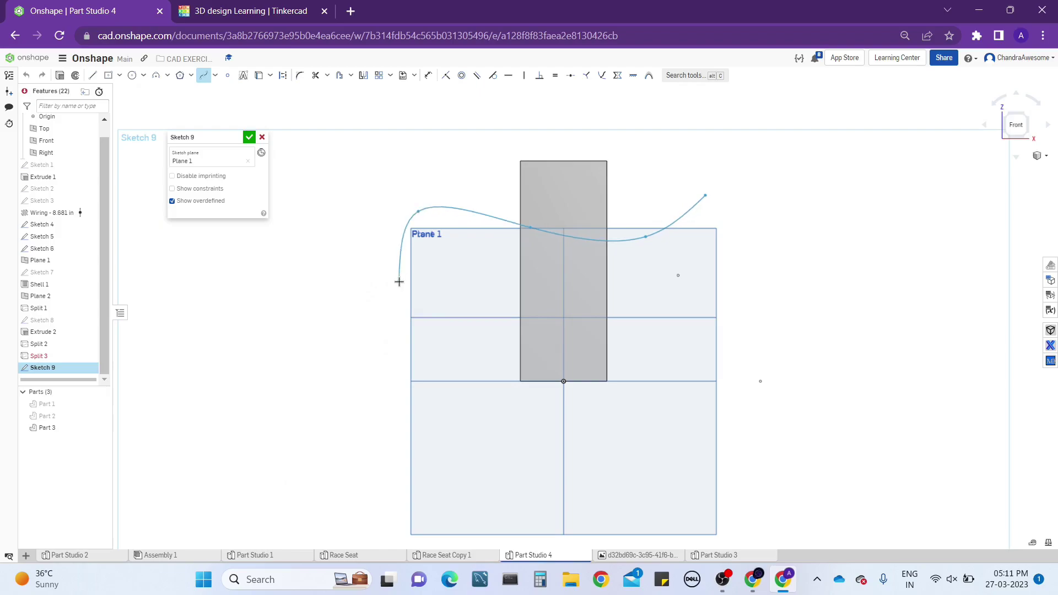
click(398, 281)
click(328, 339)
click(341, 381)
click(431, 368)
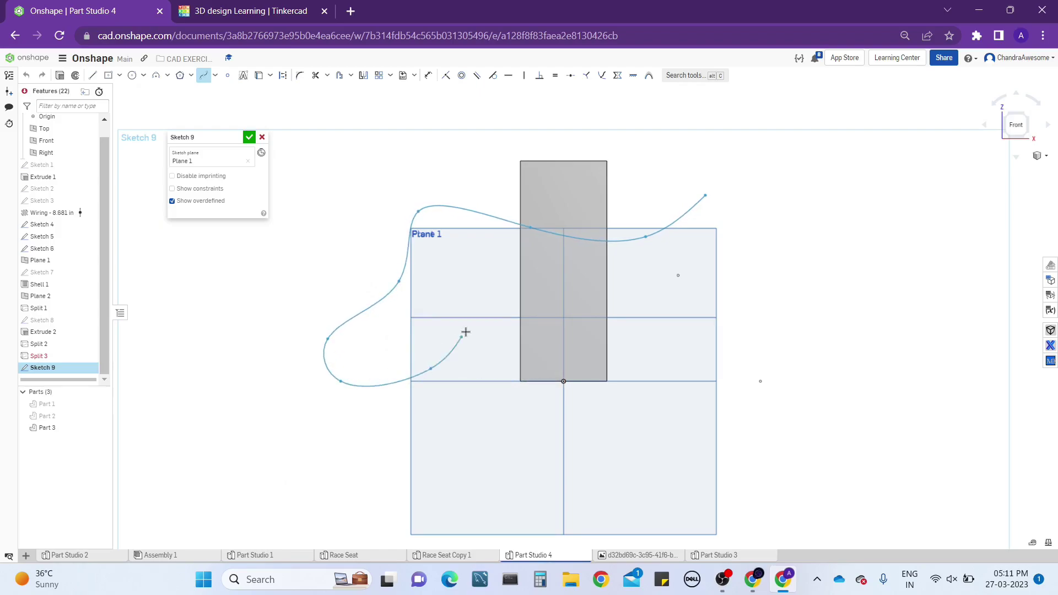
click(466, 331)
click(567, 320)
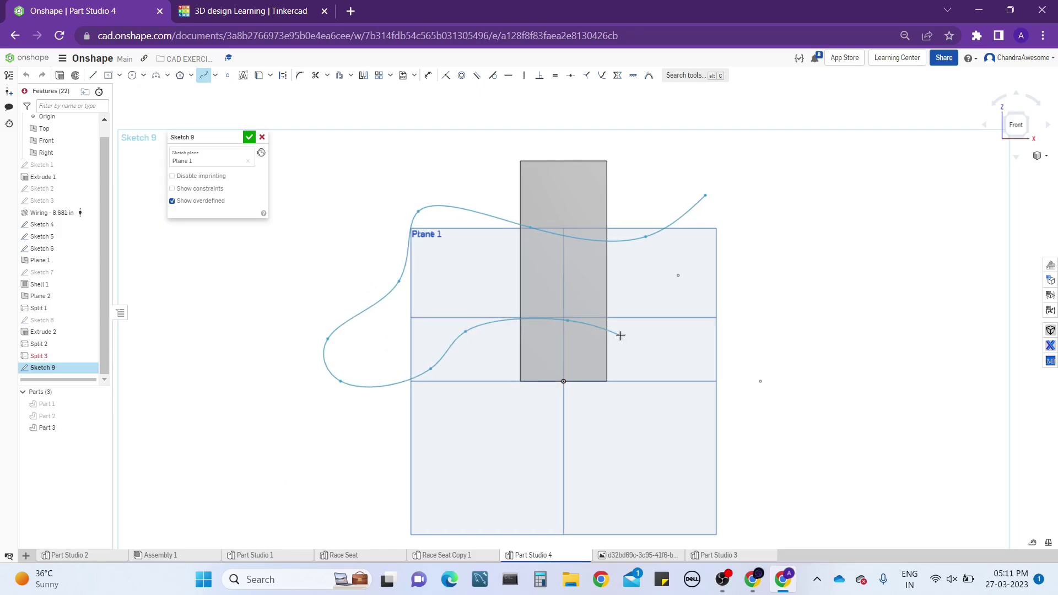
double_click(621, 336)
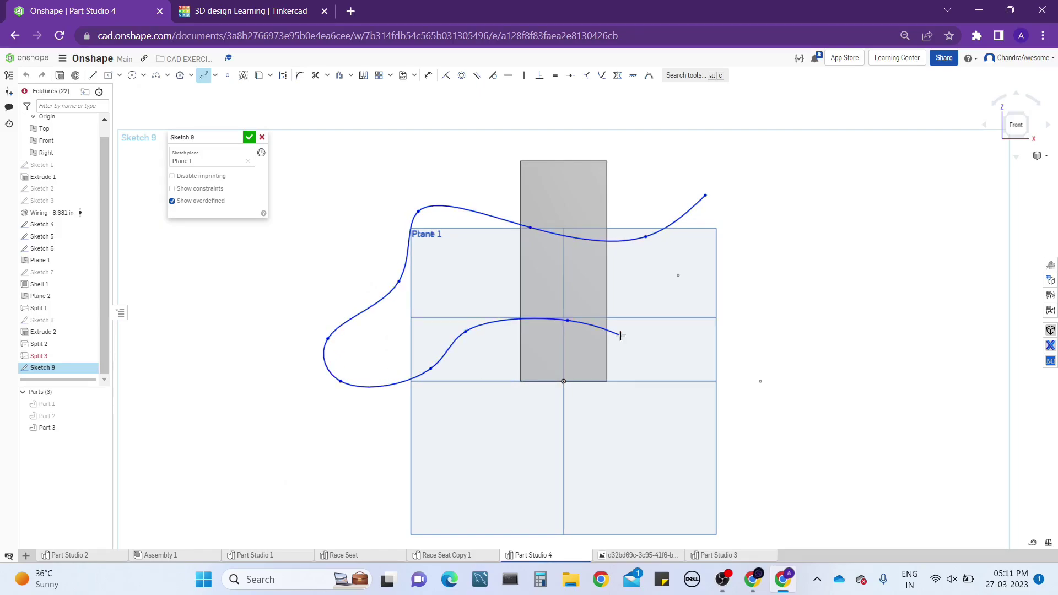
click(249, 137)
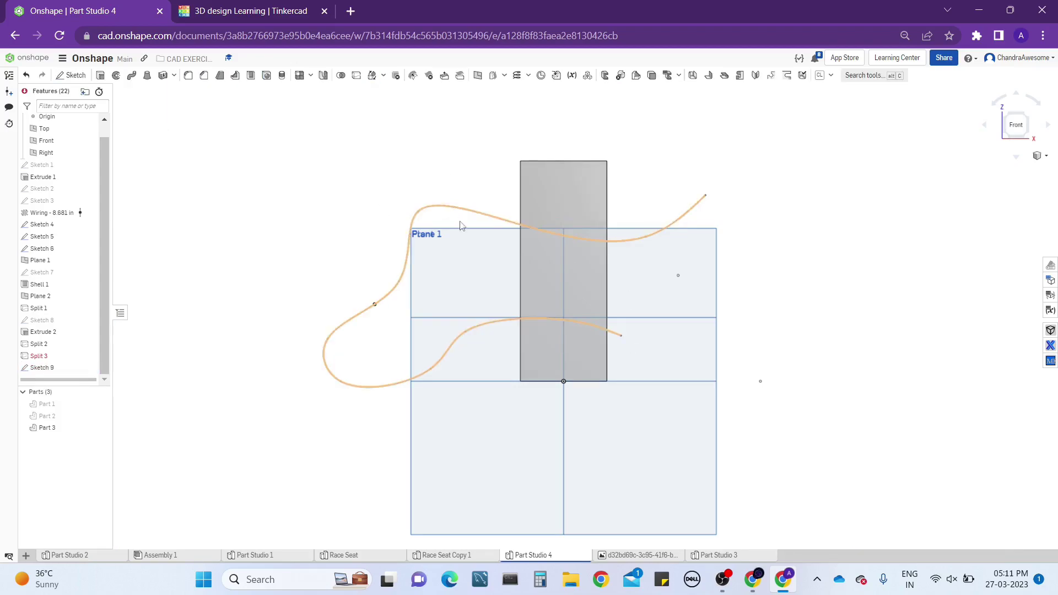
Extrude the C-shaped spline as a new surface about 4.77 in deep, back through the block, and accept it
click(393, 379)
click(102, 77)
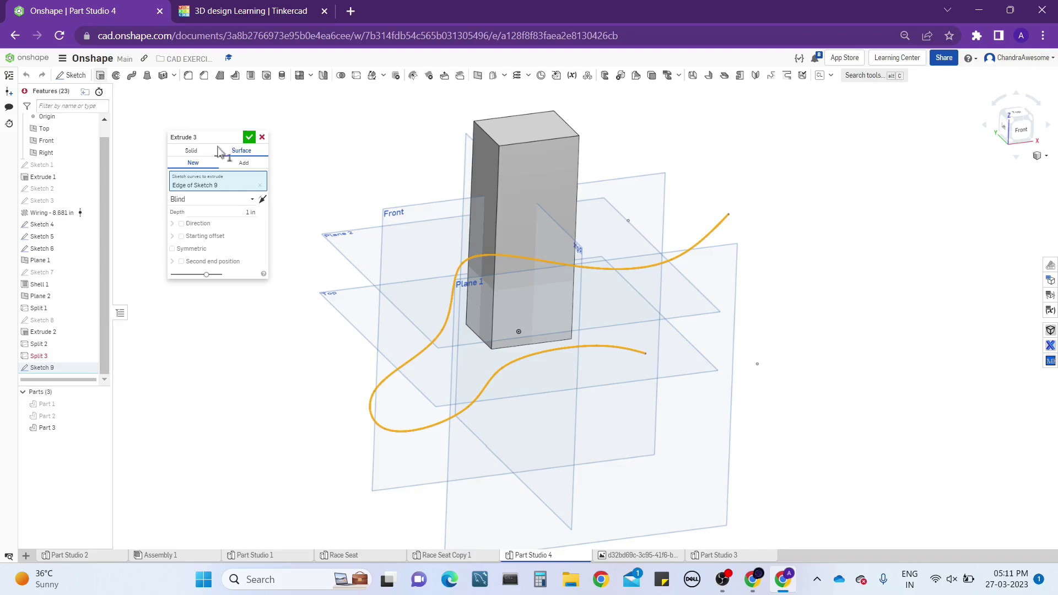
right_drag(470, 352, 481, 368)
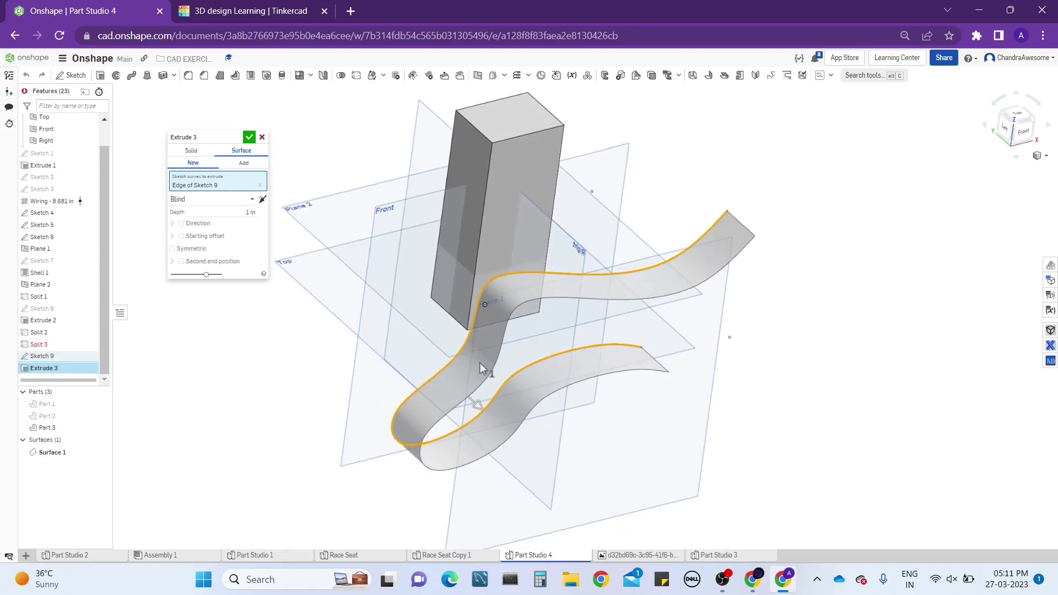
drag(472, 395, 387, 187)
right_drag(501, 182, 547, 219)
right_drag(293, 311, 302, 259)
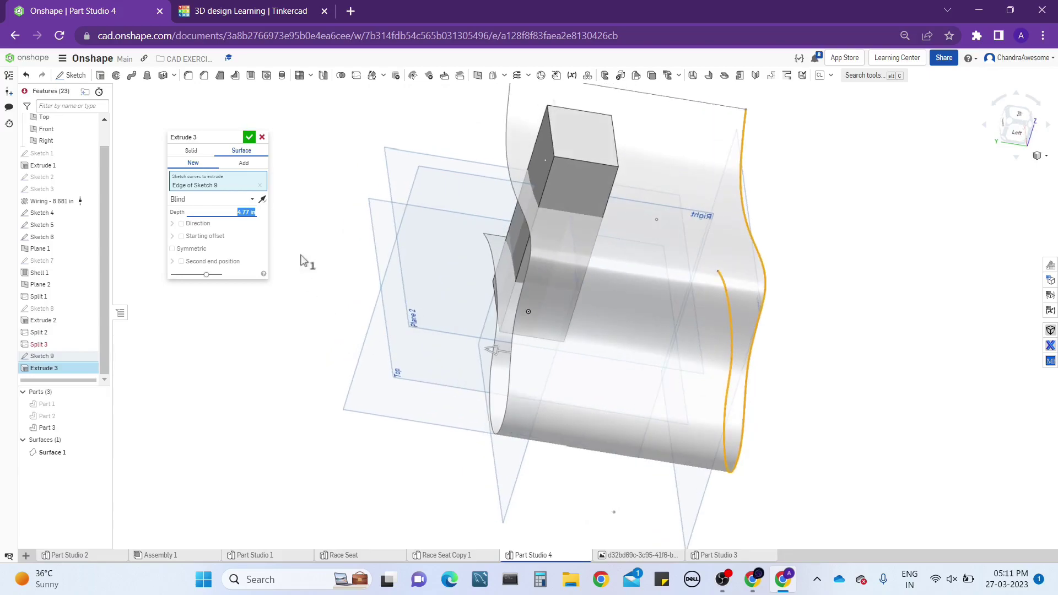
click(249, 137)
Start a Part split of the block, Part 3, using the extruded Surface 1 as the splitting entity, and inspect the preview
right_drag(524, 307, 485, 309)
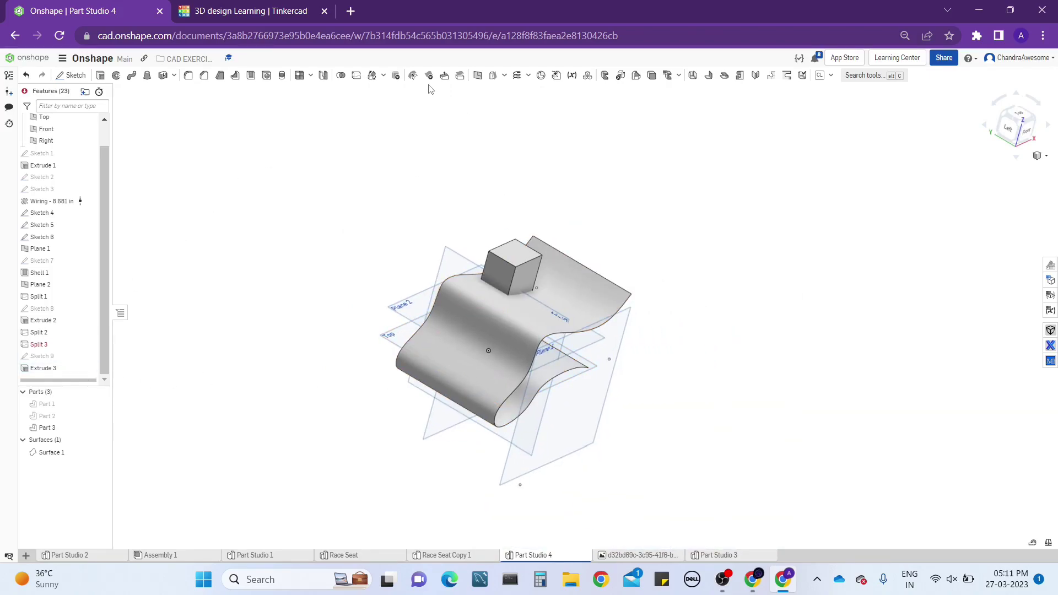
click(356, 78)
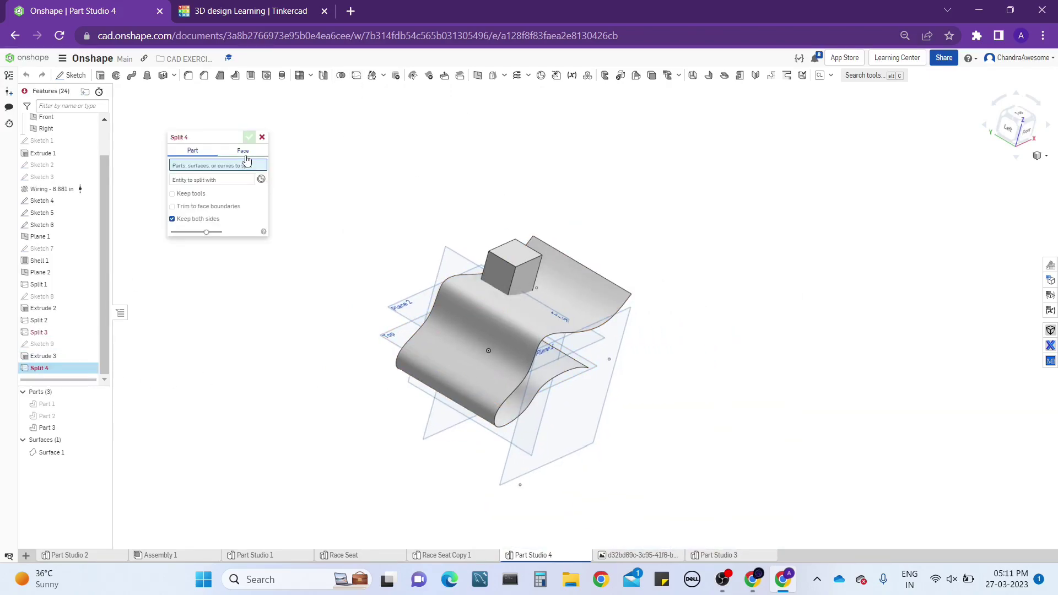
right_drag(489, 229, 460, 287)
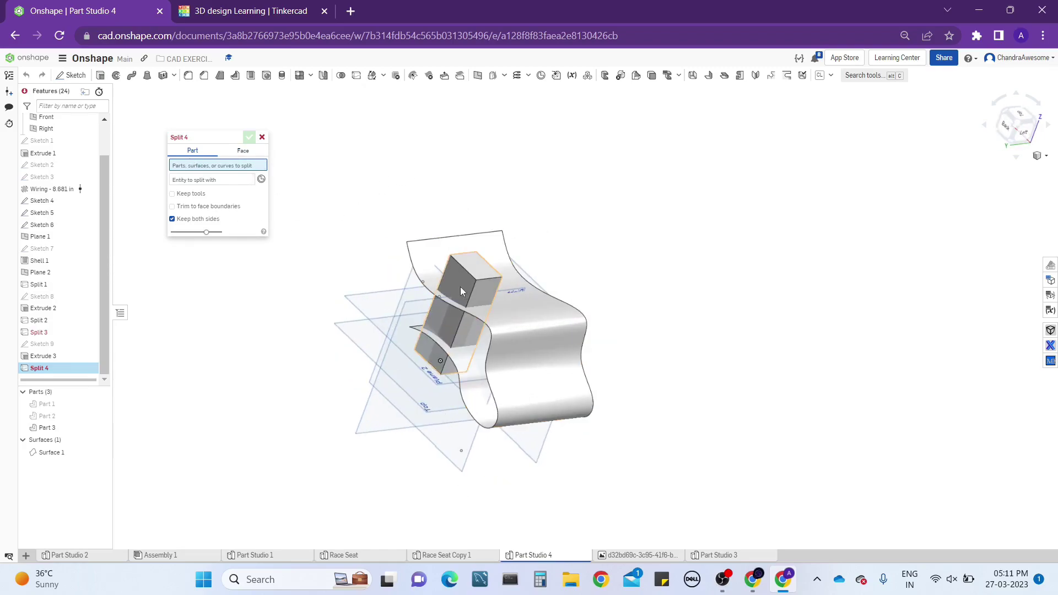
click(487, 280)
click(190, 188)
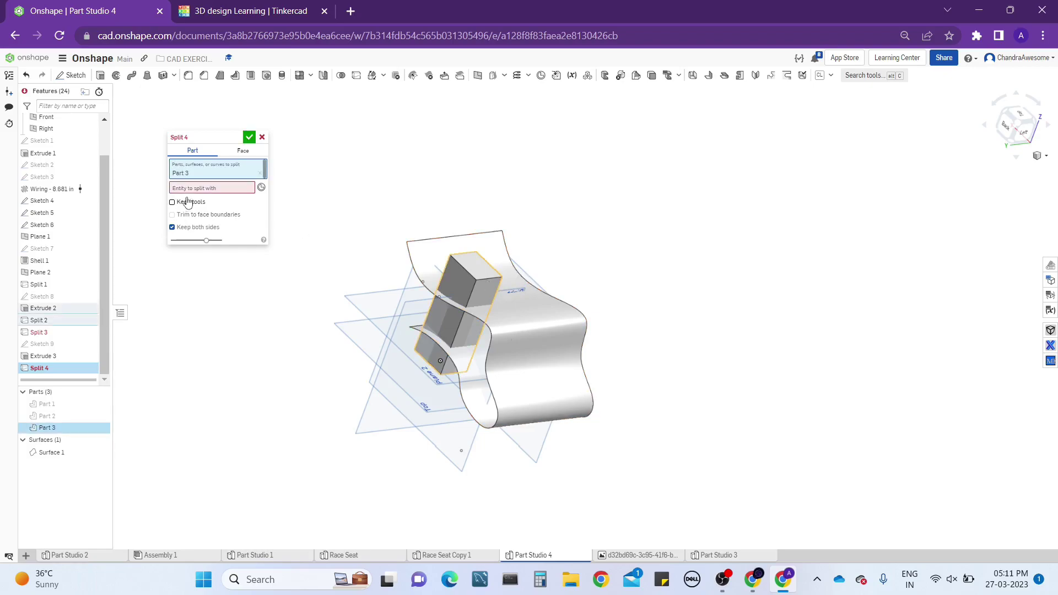
click(560, 368)
scroll(459, 318, up, 6)
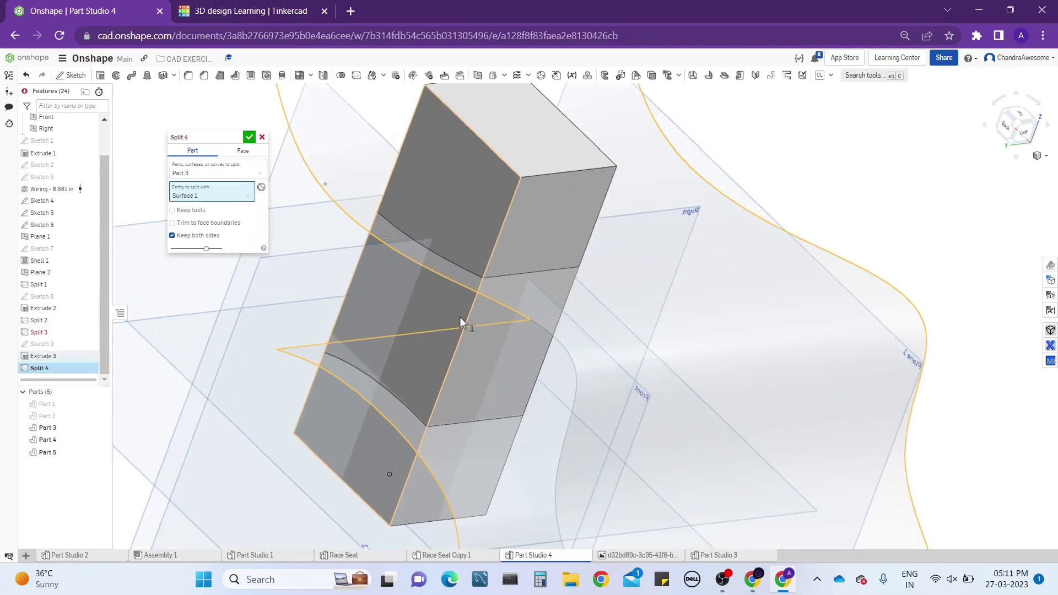
right_drag(462, 319, 552, 235)
right_drag(575, 314, 693, 332)
Toggle Keep tools on and off in the part split to compare the preview with and without the surface, leaving it enabled
click(172, 210)
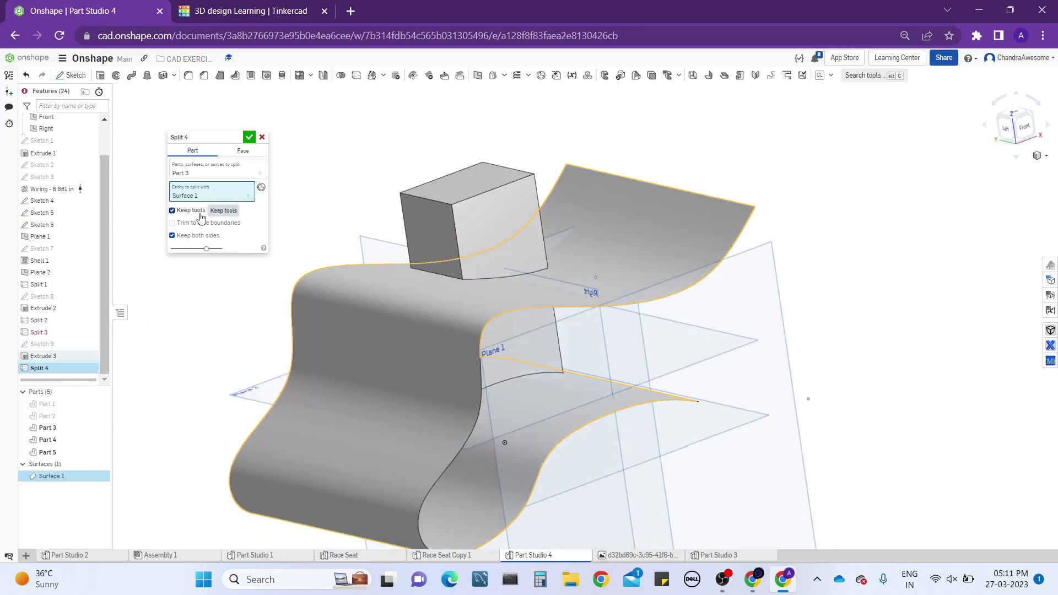
click(200, 215)
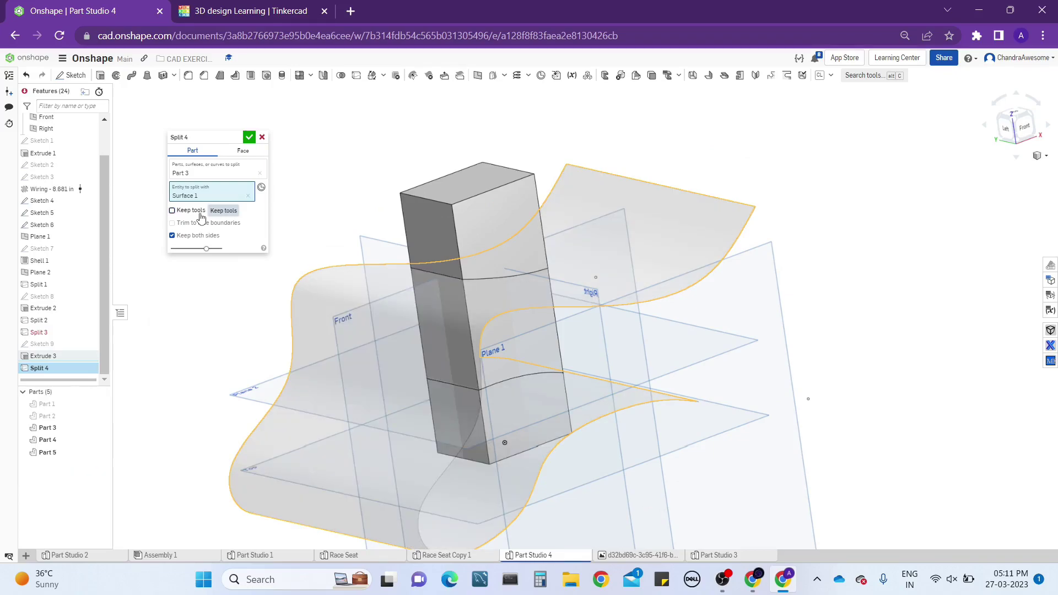
scroll(400, 244, down, 3)
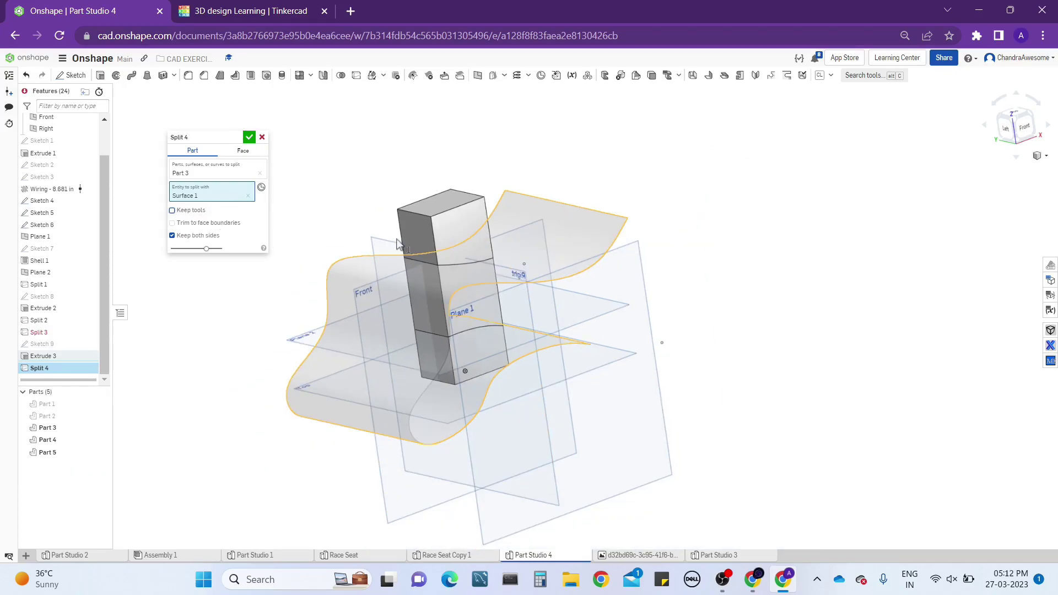
mouse_move(398, 244)
right_down()
mouse_move(427, 184)
mouse_move(405, 228)
right_up()
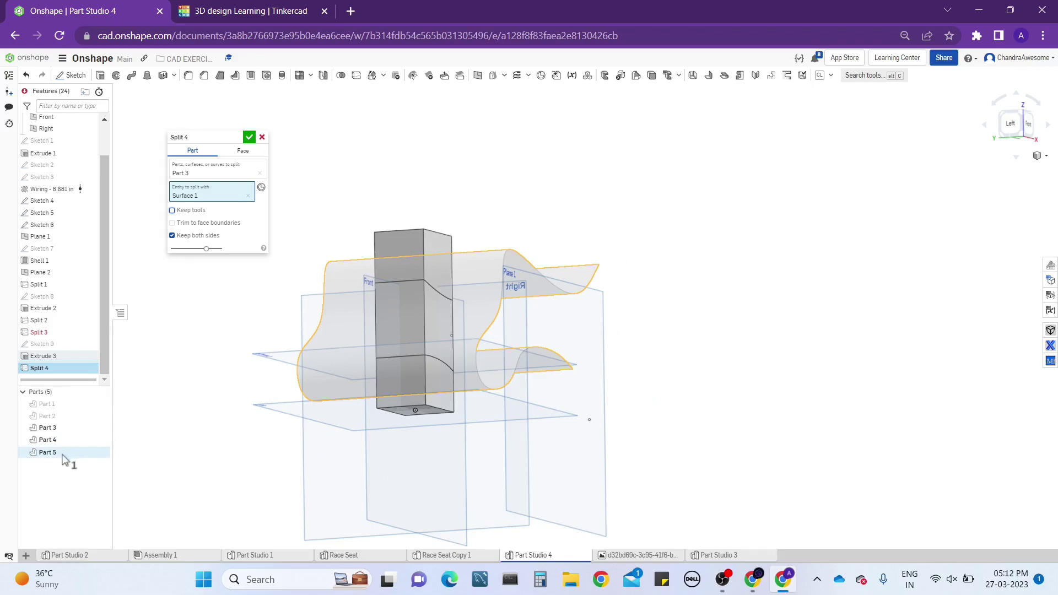
click(205, 216)
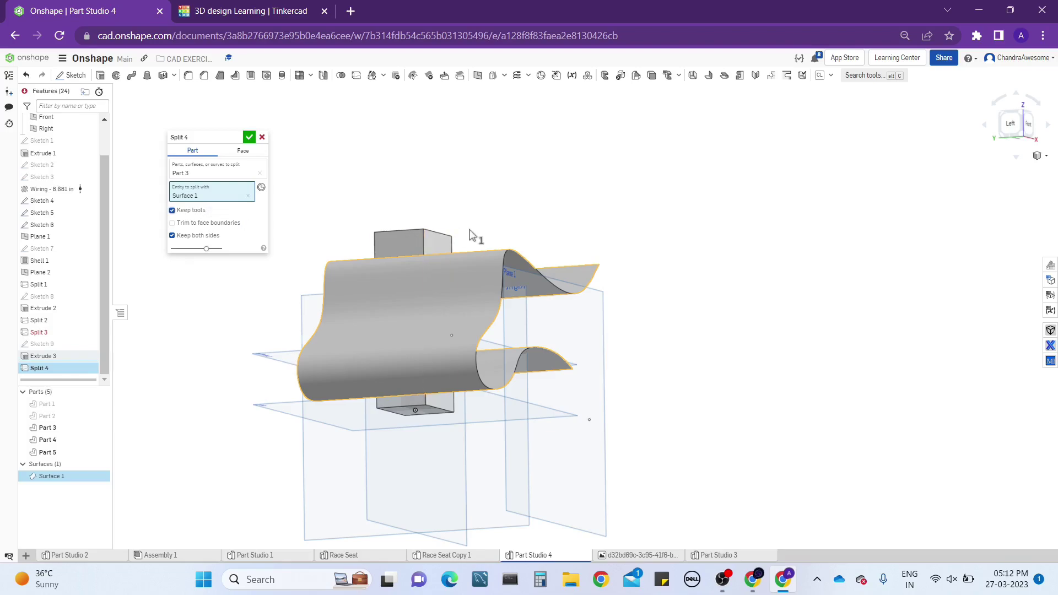
right_drag(472, 236, 637, 272)
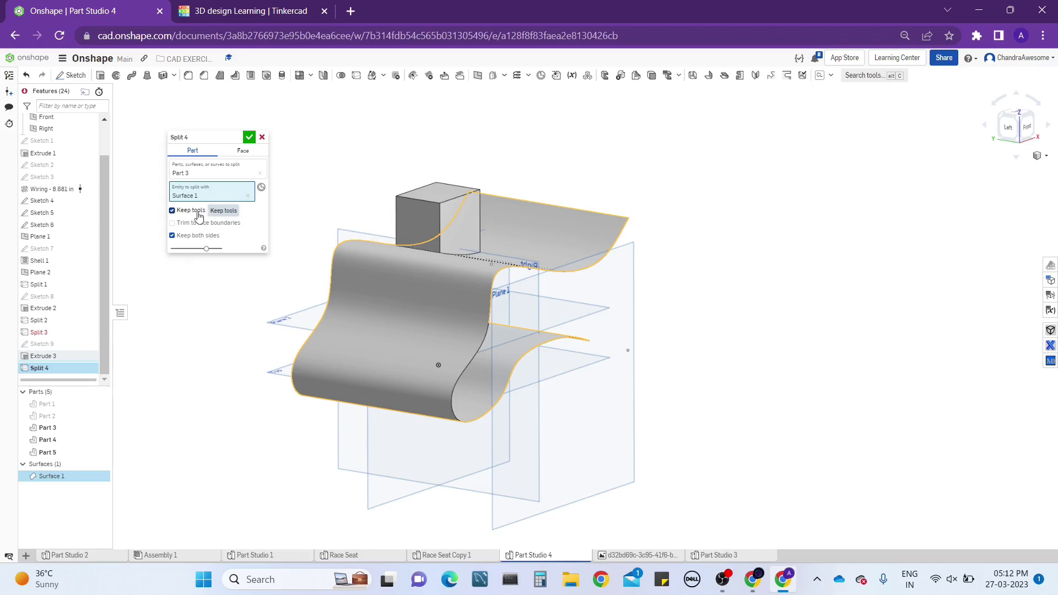
click(198, 213)
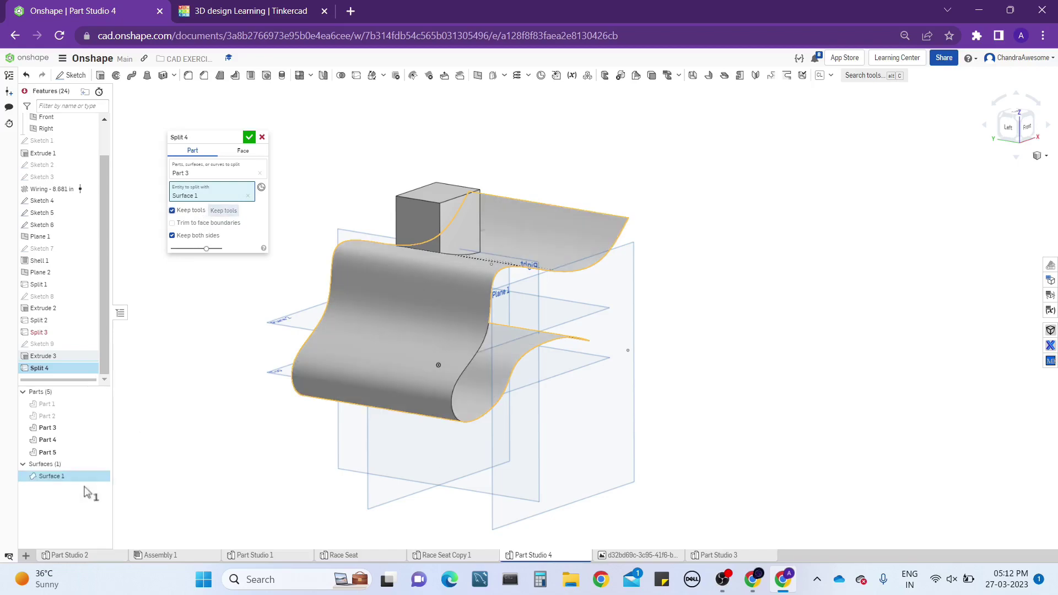
Change the split to Face mode, choosing two faces of the block as targets and the extruded surface as the splitting entity
key(f)
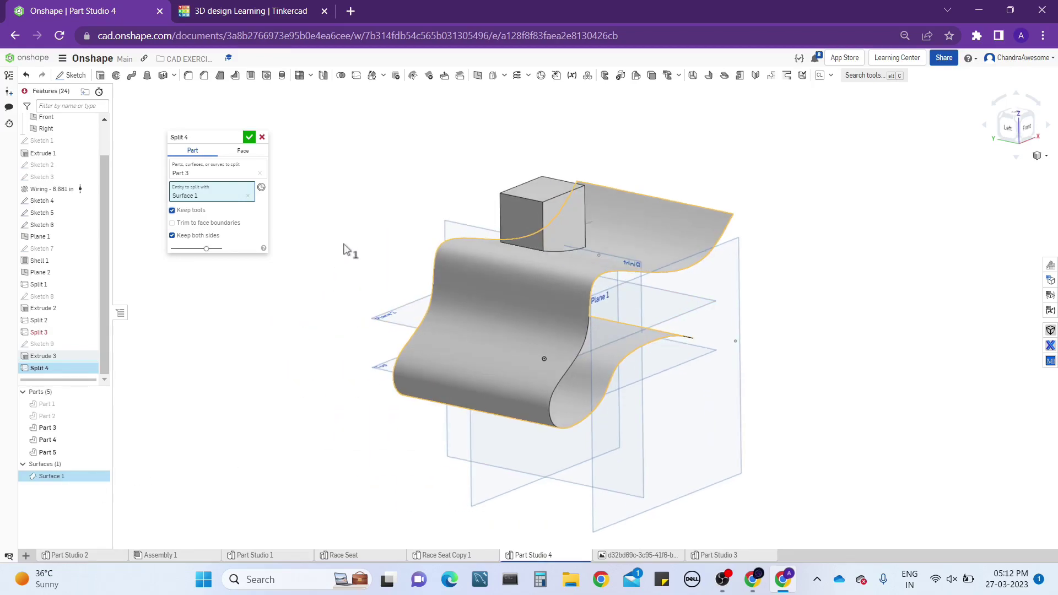
click(263, 154)
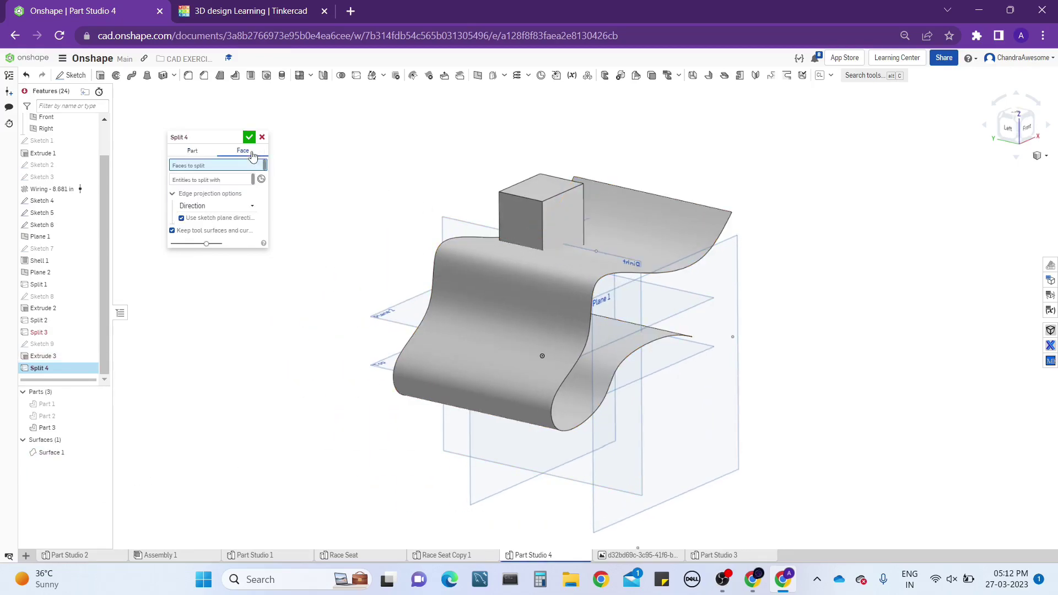
click(551, 220)
right_drag(544, 216, 597, 253)
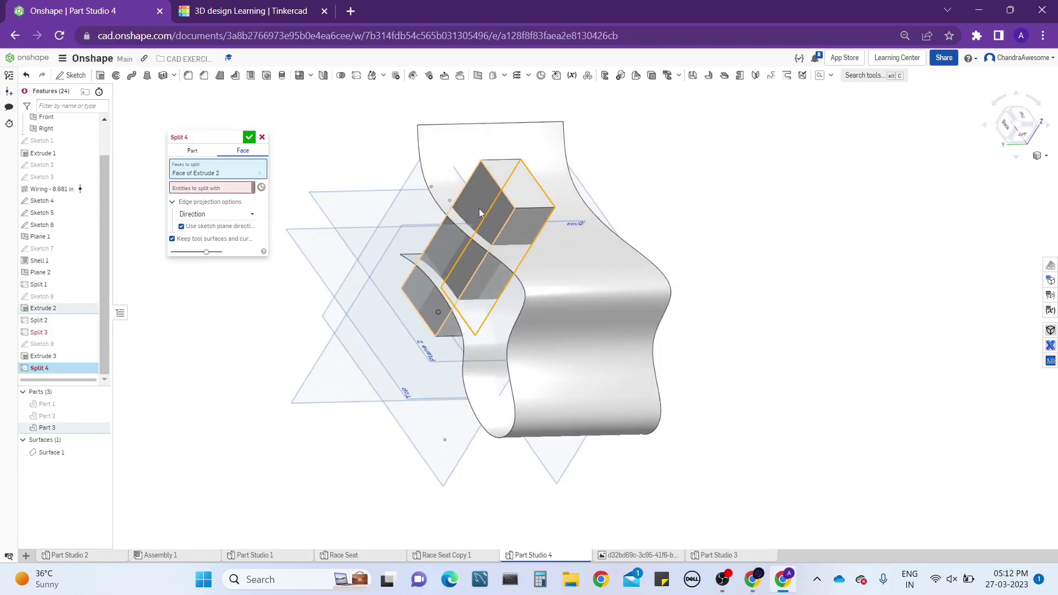
click(533, 172)
click(561, 168)
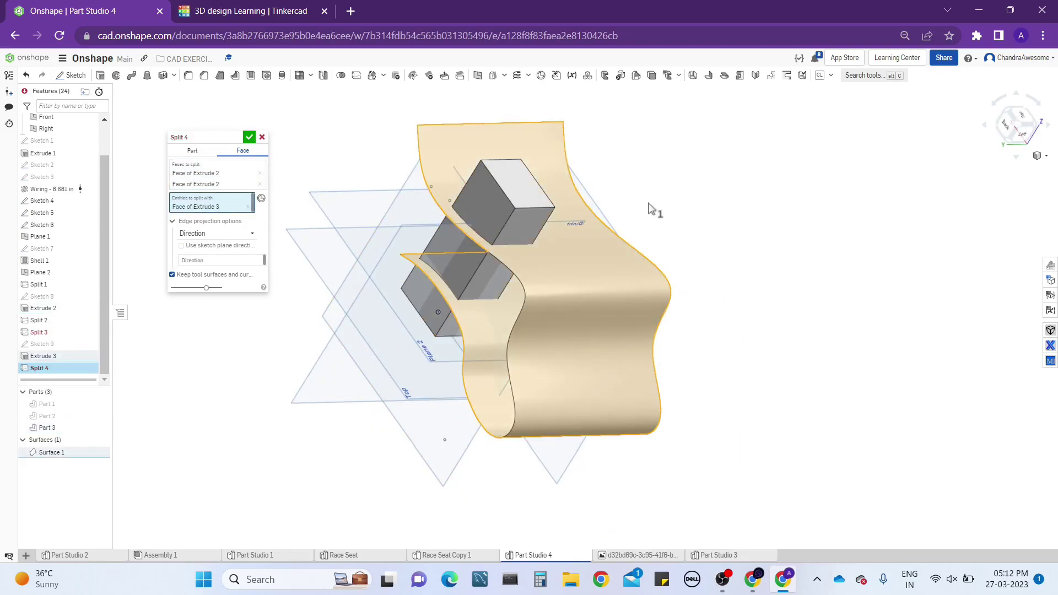
Disable Keep tool surfaces and curves for the face split and accept the feature
scroll(491, 221, up, 2)
right_drag(508, 194, 485, 246)
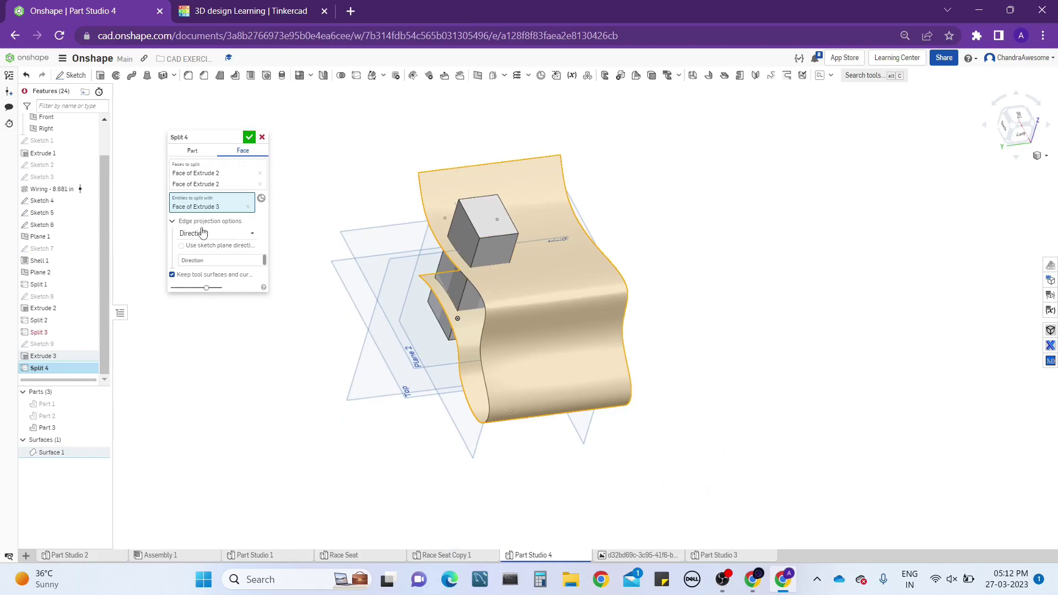
right_drag(568, 292, 411, 263)
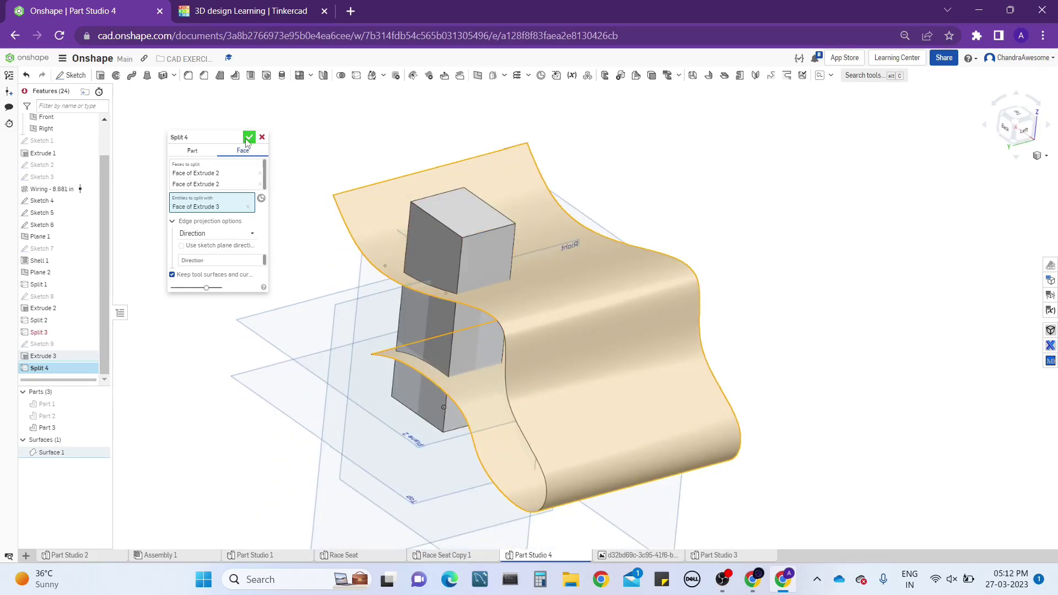
click(216, 280)
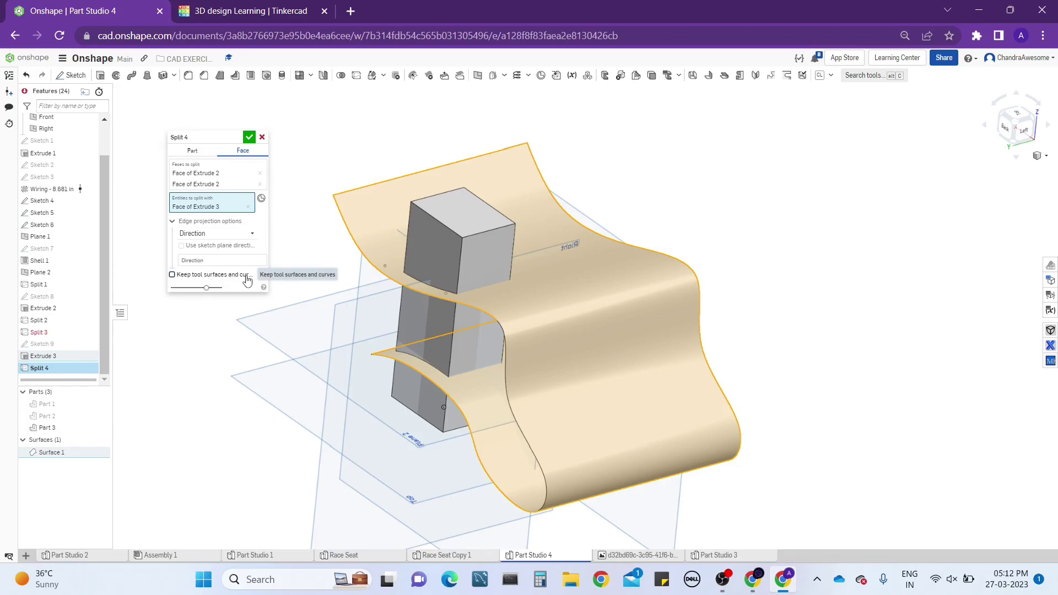
click(249, 137)
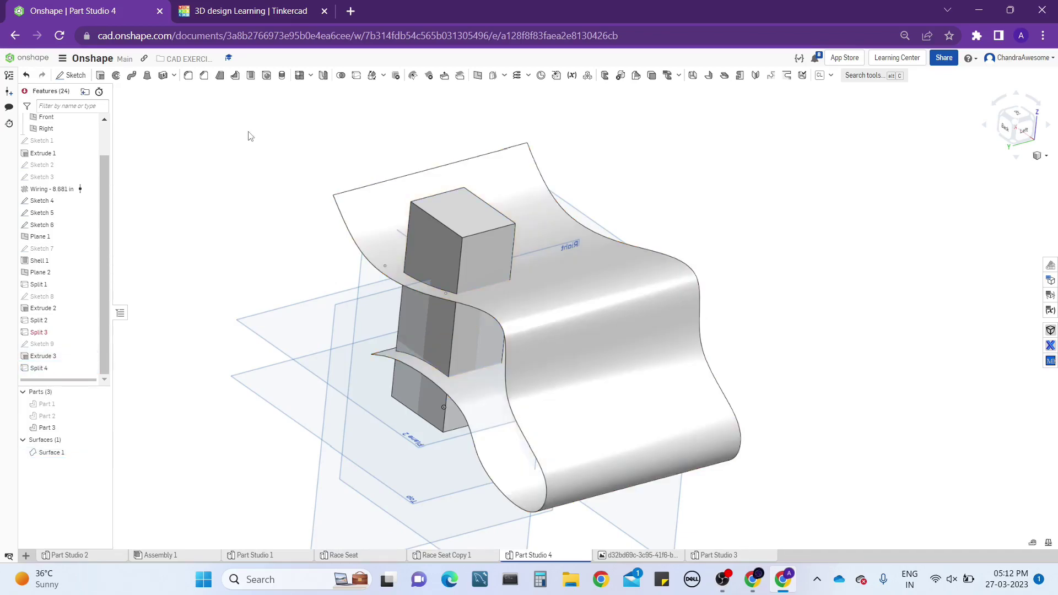
Examine the block and the curved surface from several angles, including the isometric view
click(102, 452)
right_drag(228, 396, 809, 267)
key(shift+7)
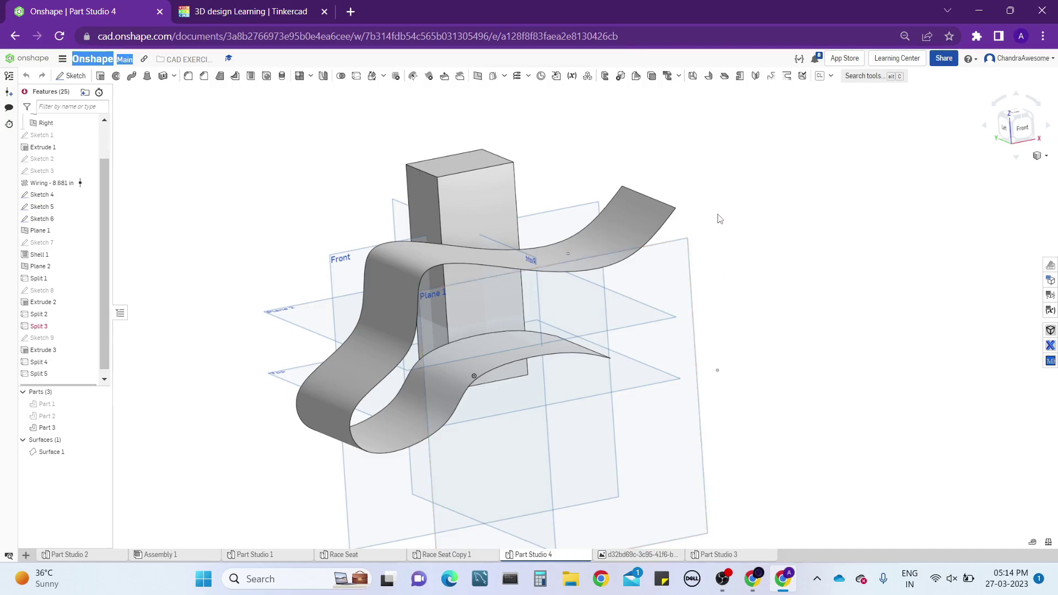
right_drag(718, 219, 739, 230)
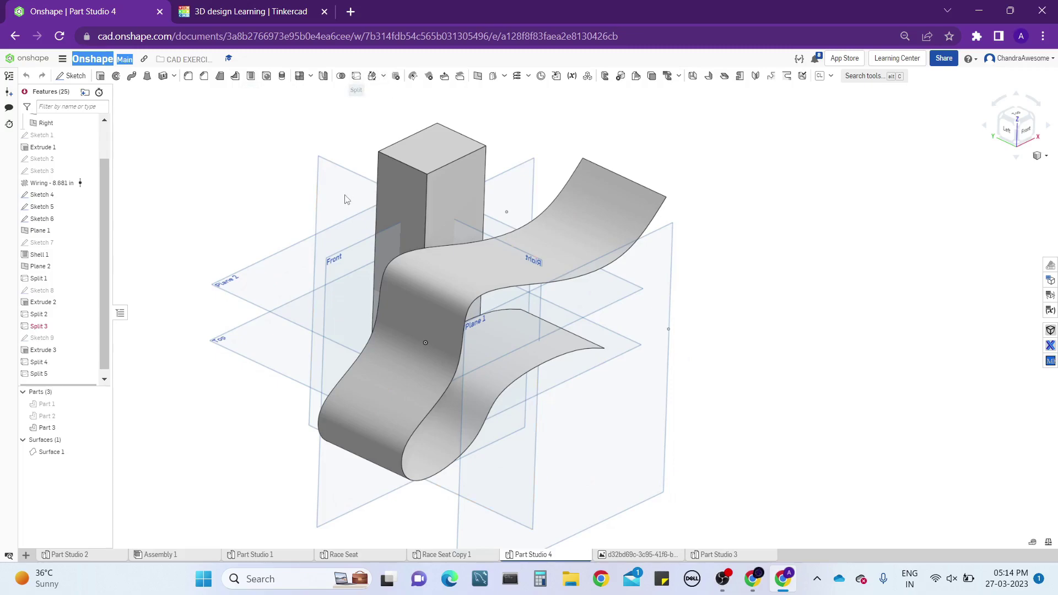
middle_drag(216, 296, 474, 307)
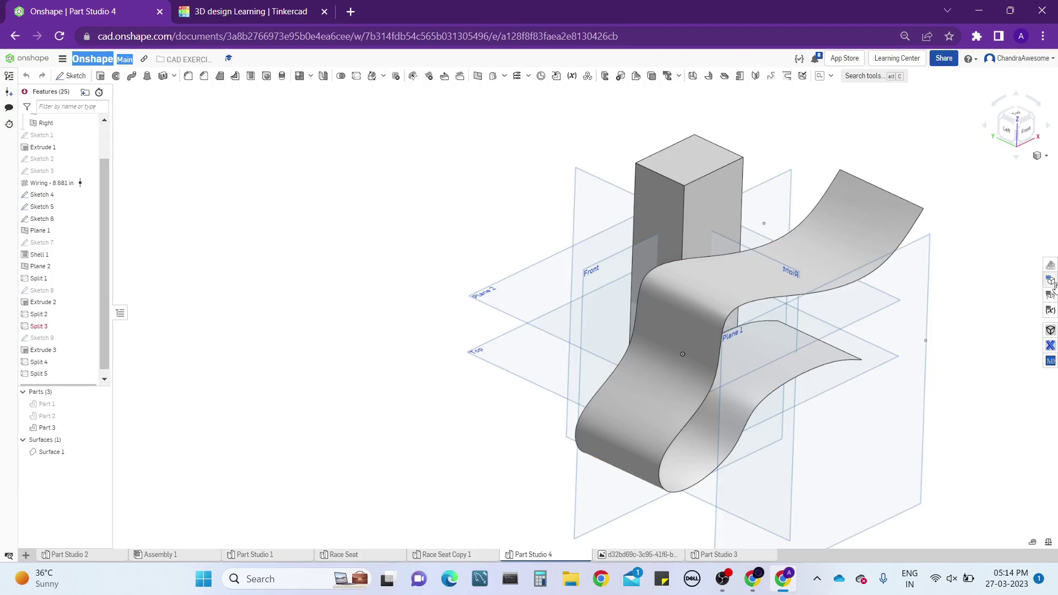
middle_drag(983, 276, 903, 277)
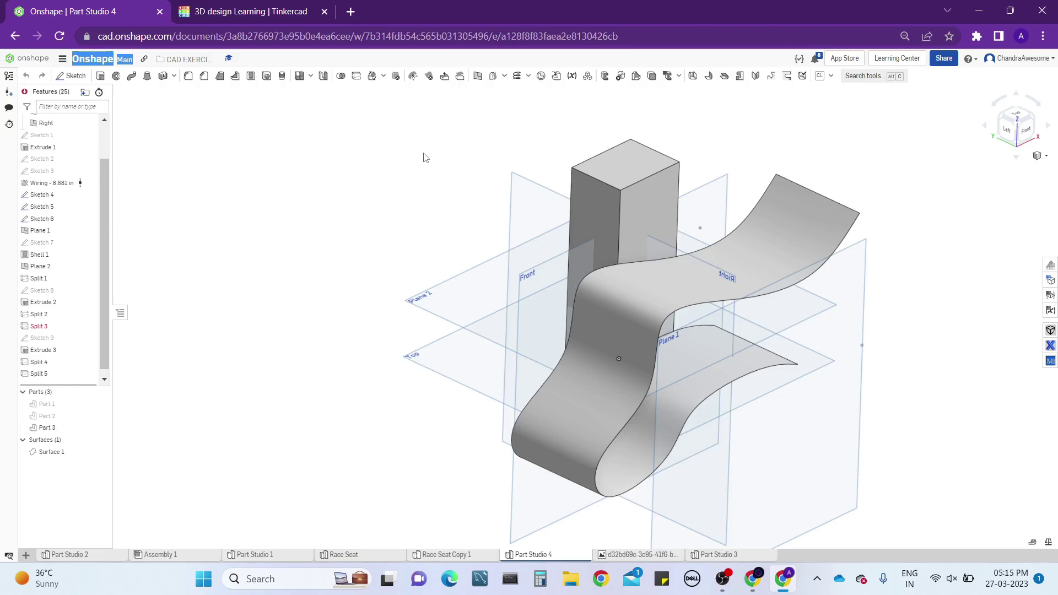
scroll(435, 160, up, 1)
scroll(619, 135, up, 2)
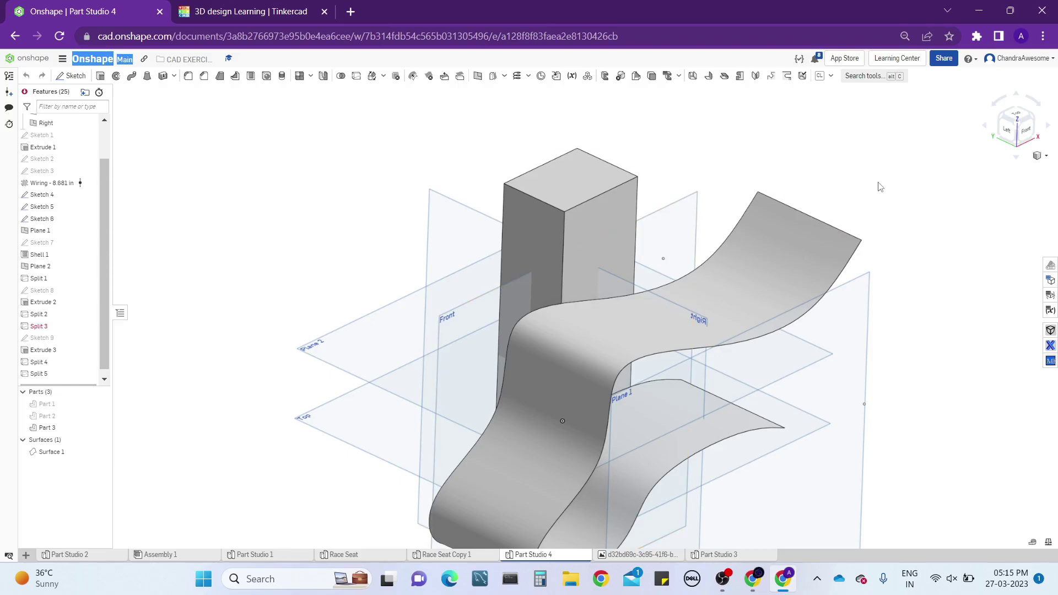
right_drag(880, 186, 714, 268)
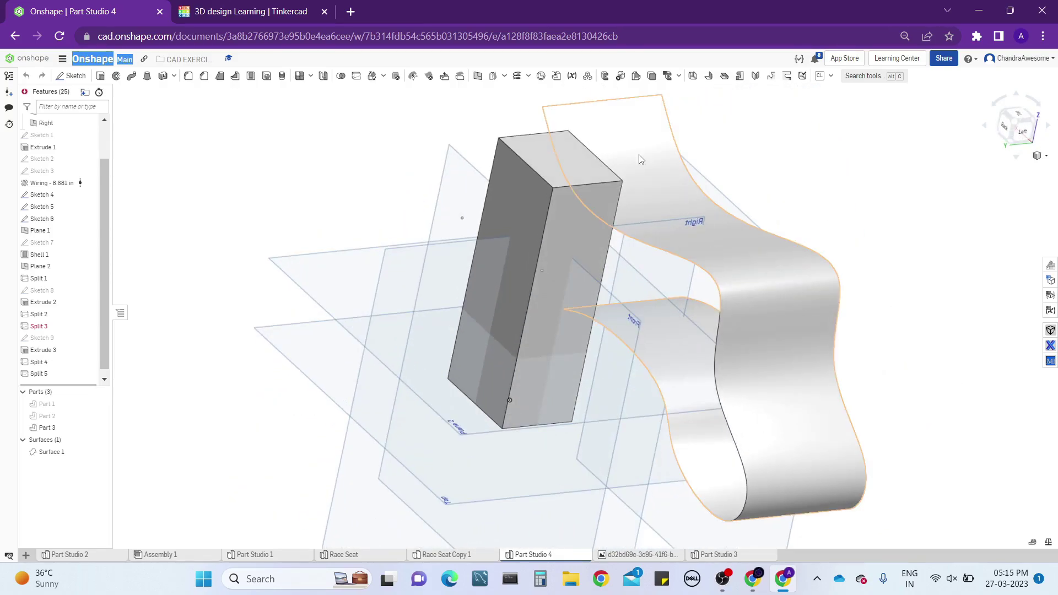
right_drag(637, 160, 607, 145)
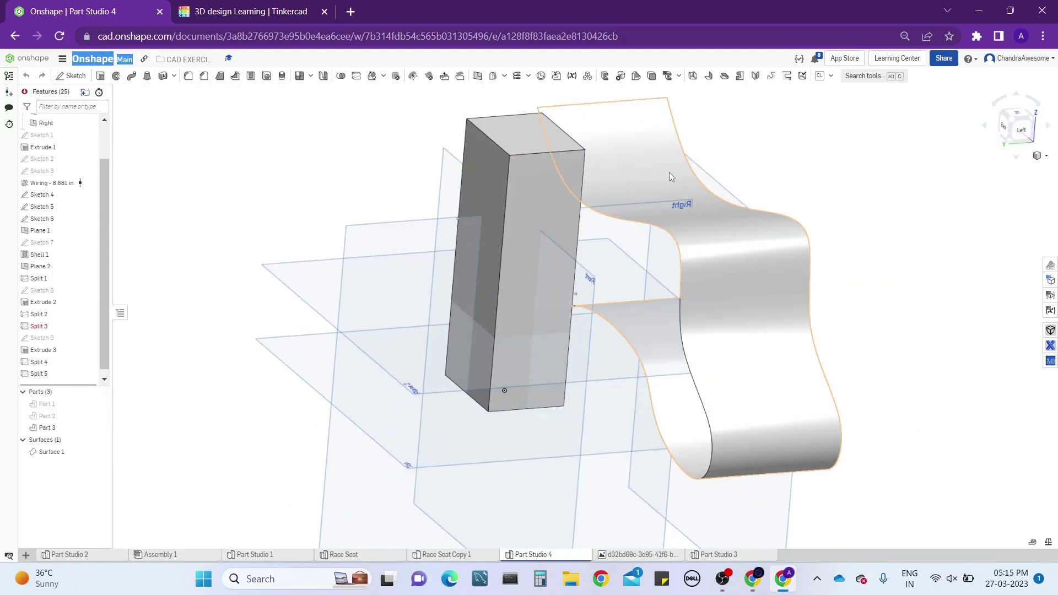
mouse_move(668, 172)
right_down()
mouse_move(668, 184)
mouse_move(624, 157)
mouse_move(619, 179)
mouse_move(666, 189)
mouse_move(626, 157)
right_up()
mouse_move(626, 161)
middle_down()
mouse_move(618, 168)
mouse_move(634, 163)
middle_up()
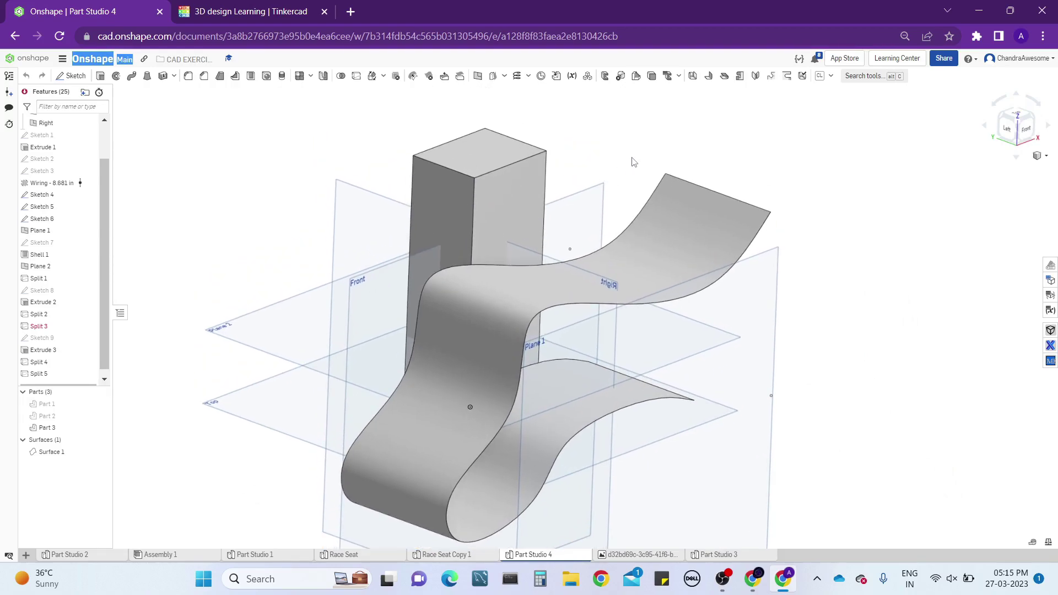